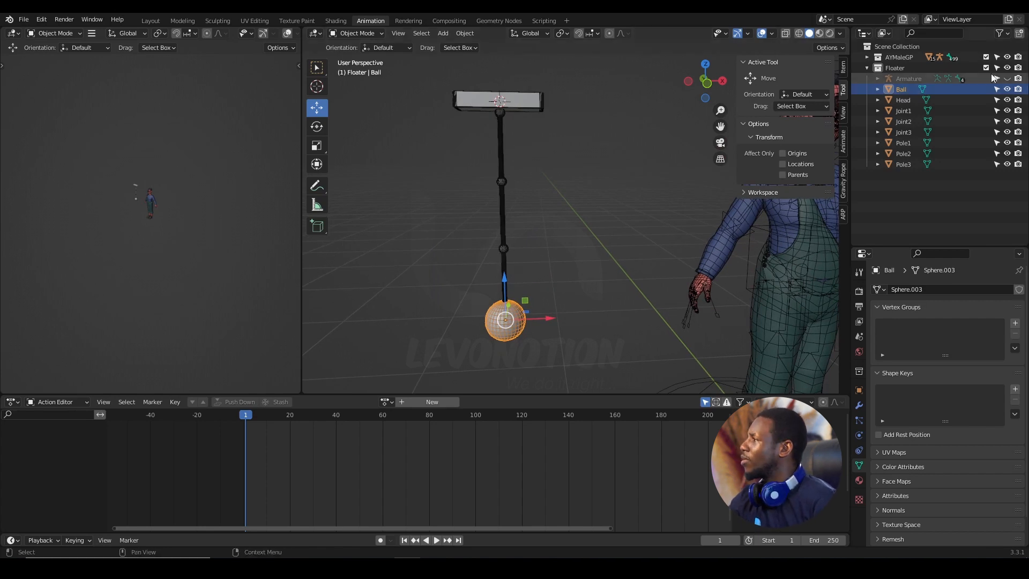
- Try to parent all the Floater meshes to the armature with automatic weights
click(1007, 79)
middle_drag(519, 163, 590, 166)
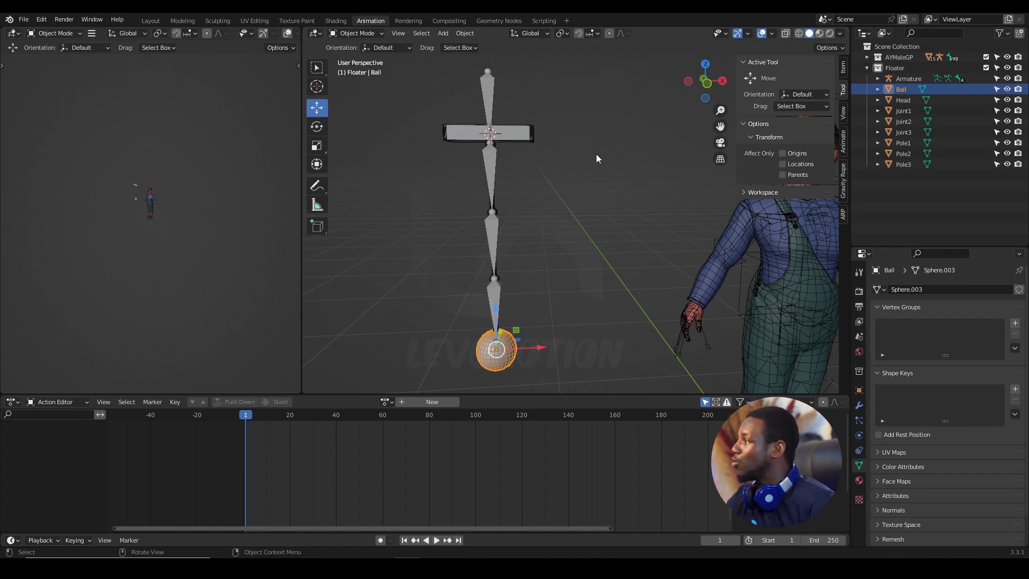
click(1008, 79)
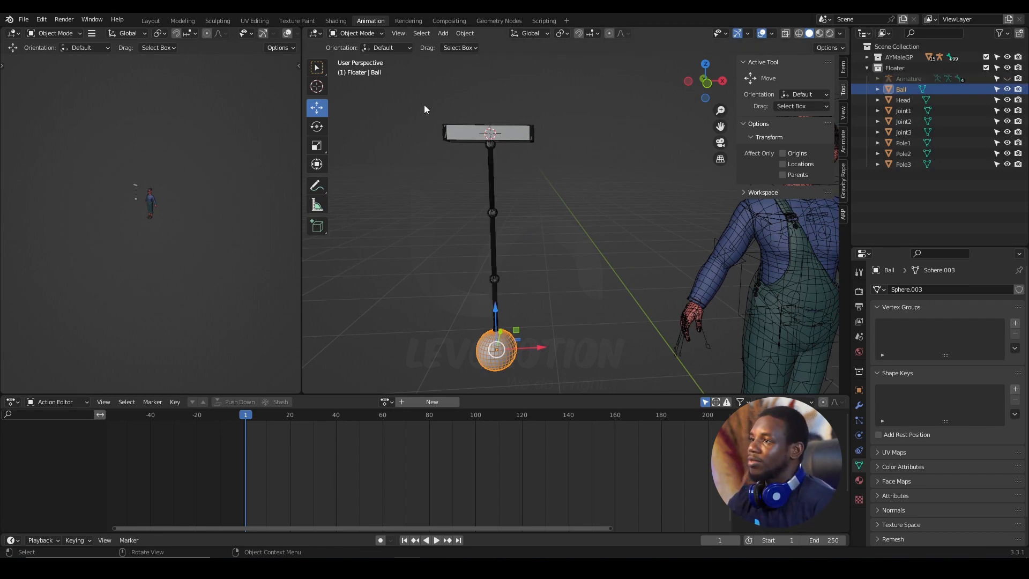
drag(414, 105, 561, 386)
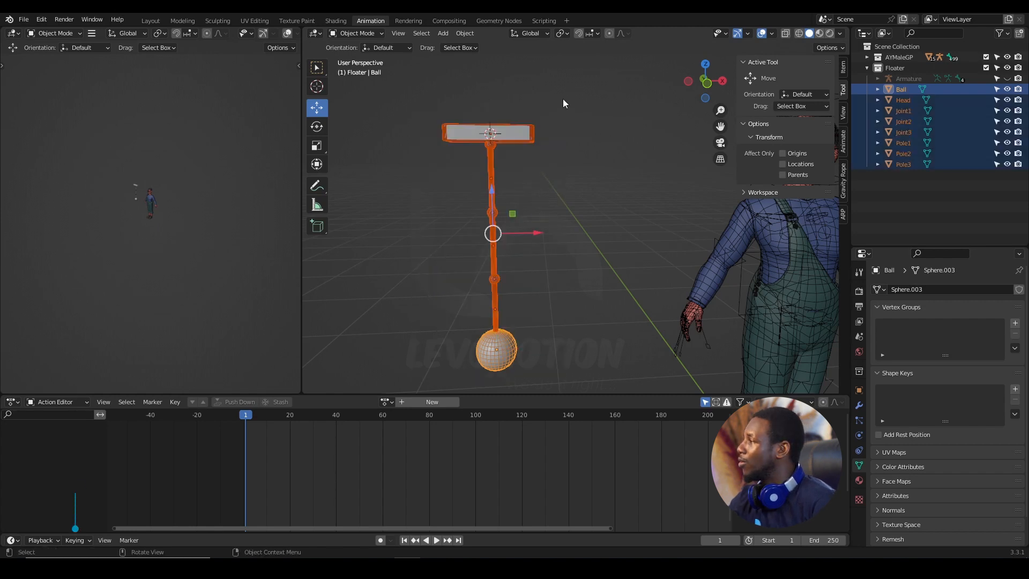
click(1007, 79)
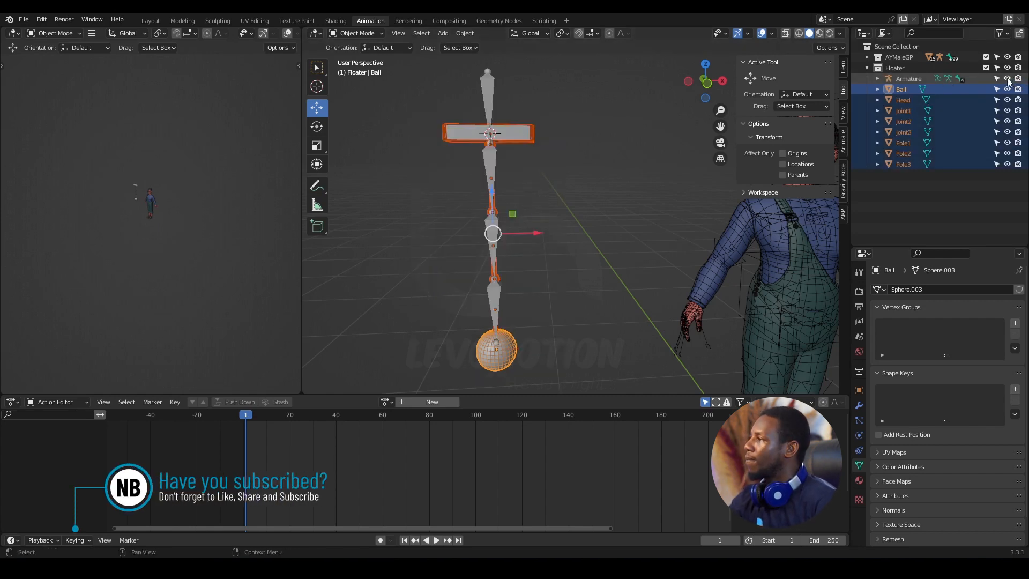
shift+click(489, 90)
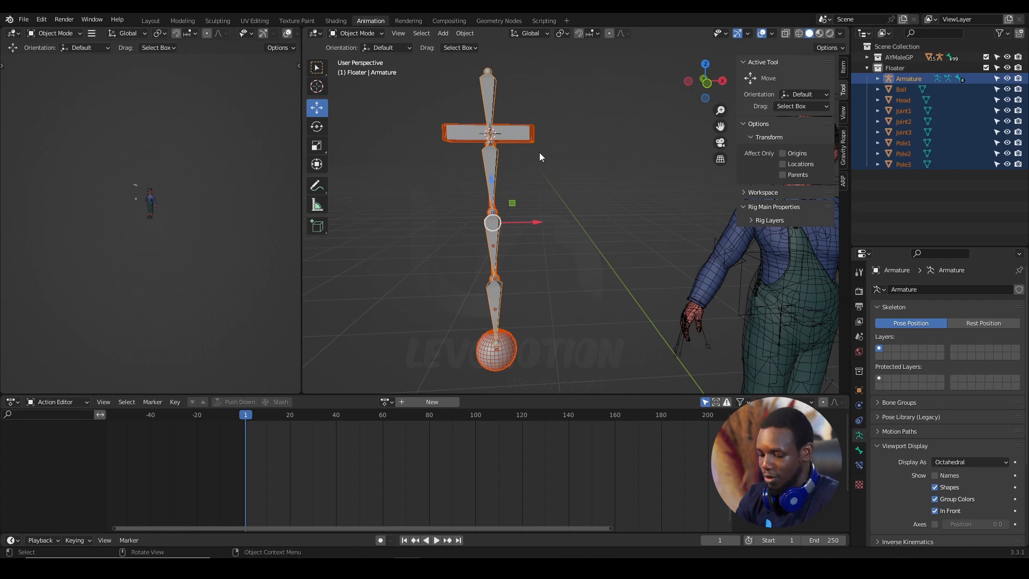
key(ctrl+p)
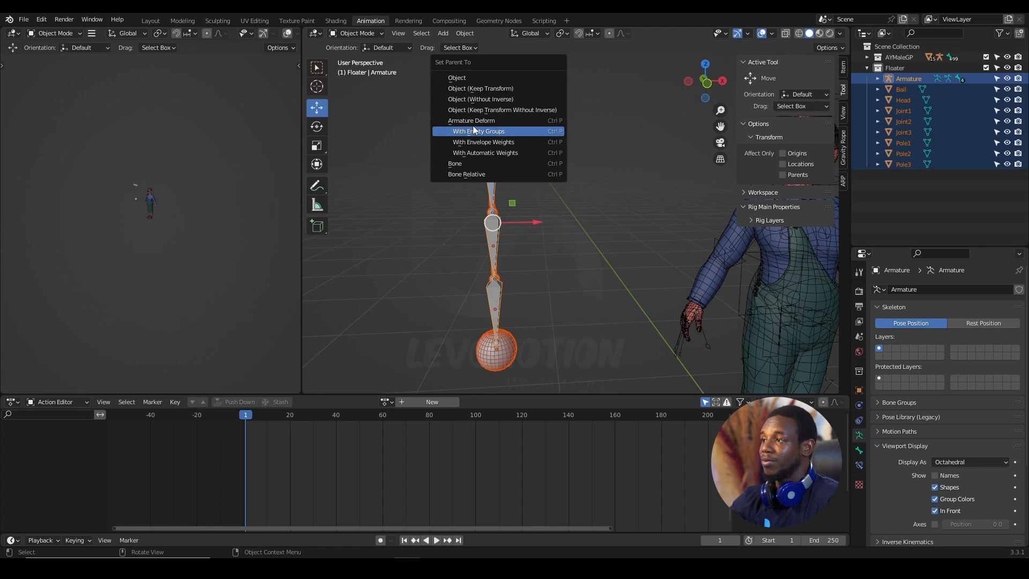
click(513, 154)
click(596, 149)
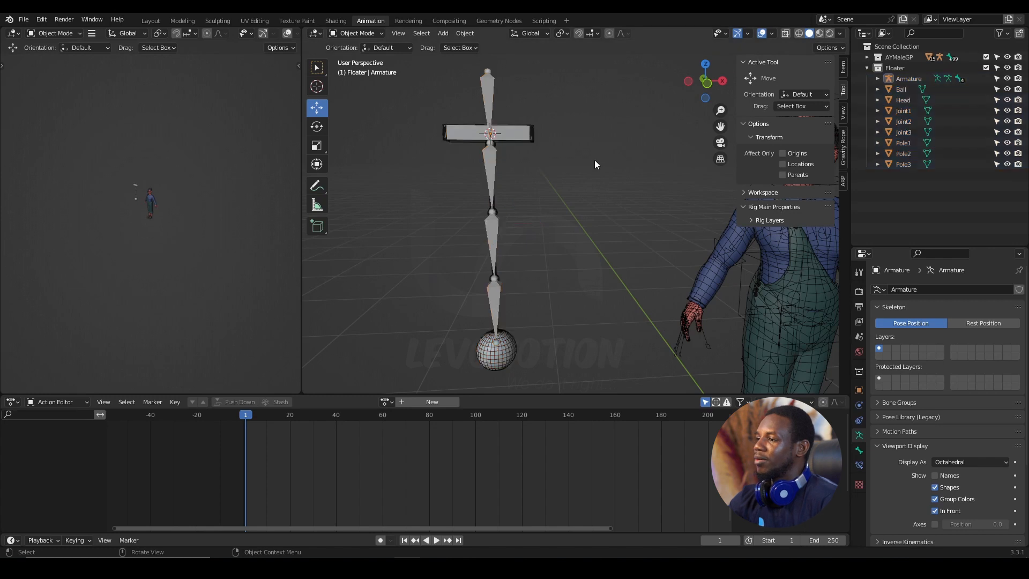
- Show the Head block's modifier properties, and parent all the Floater meshes to the armature with automatic weights
click(525, 133)
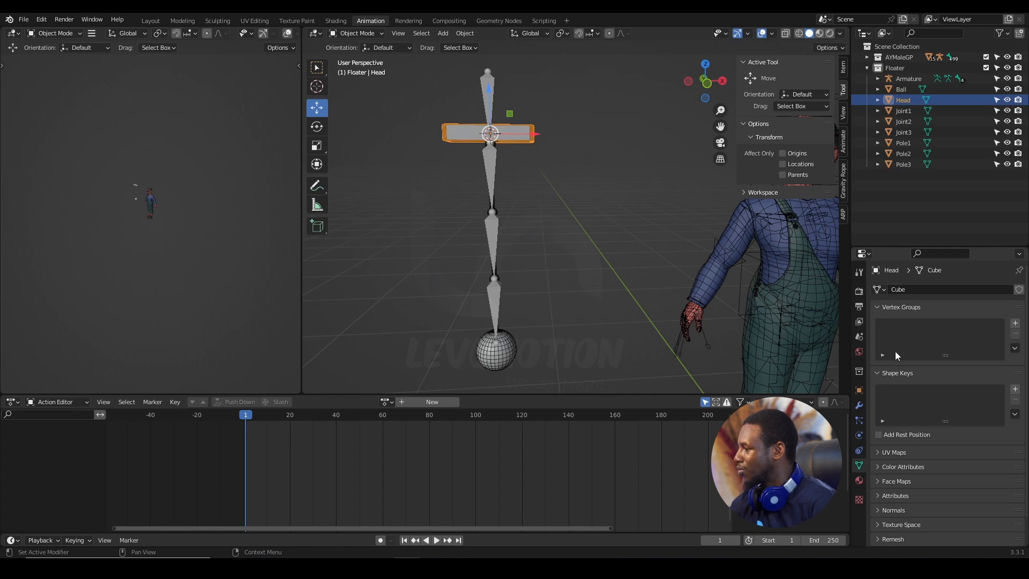
click(860, 404)
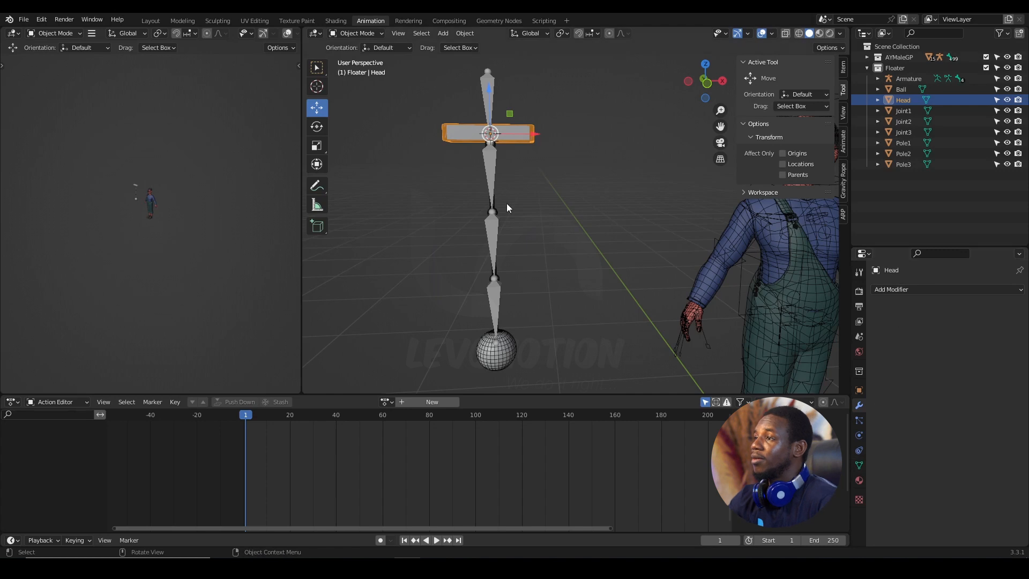
click(1007, 80)
drag(419, 91, 571, 385)
click(1007, 80)
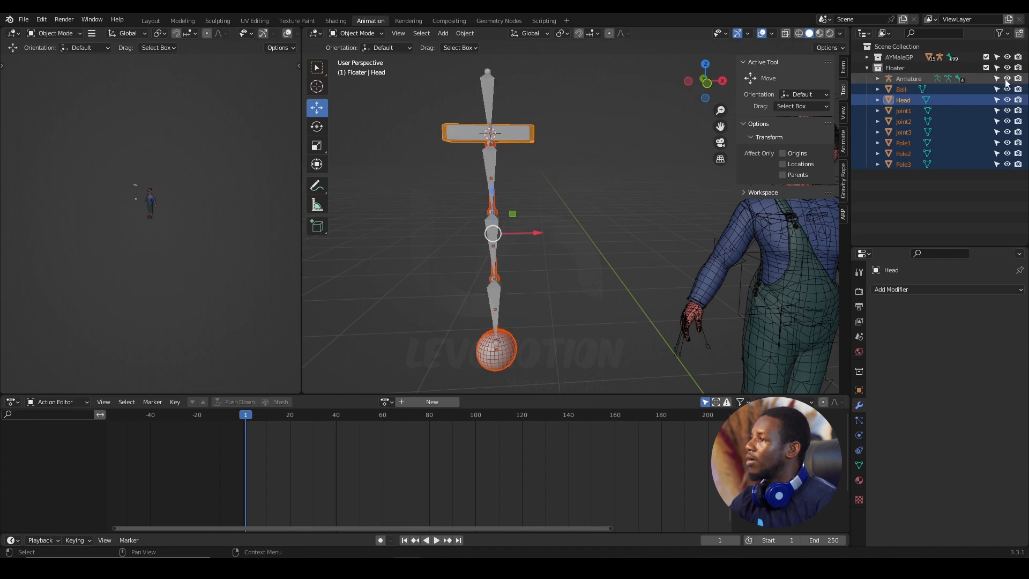
shift+click(490, 97)
key(ctrl+p)
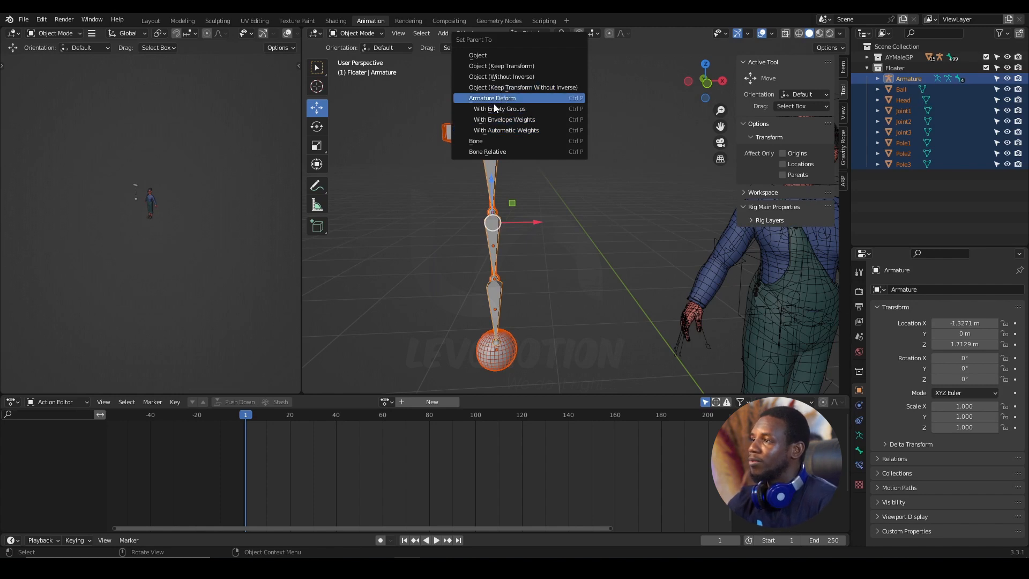
click(527, 131)
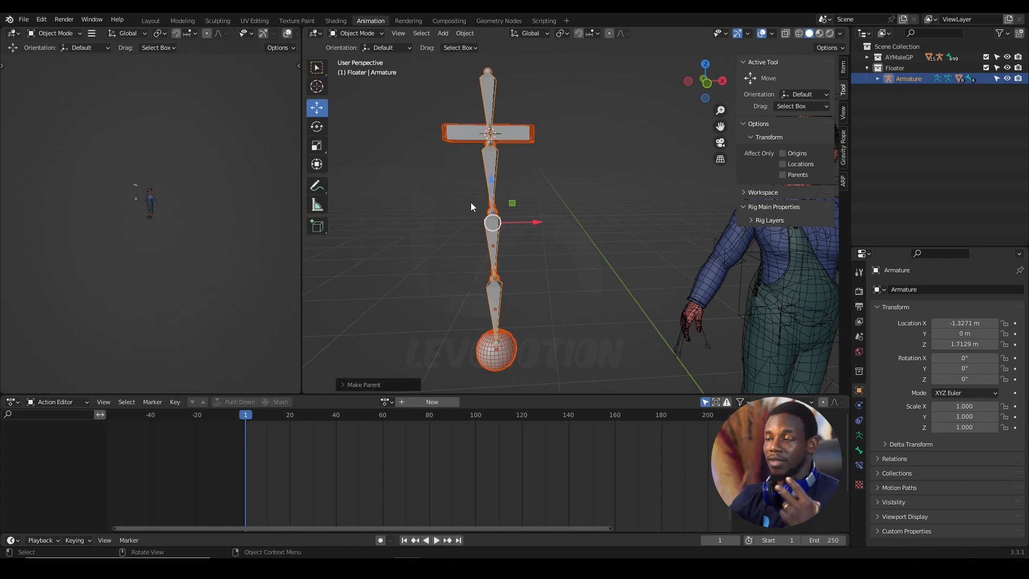
click(566, 110)
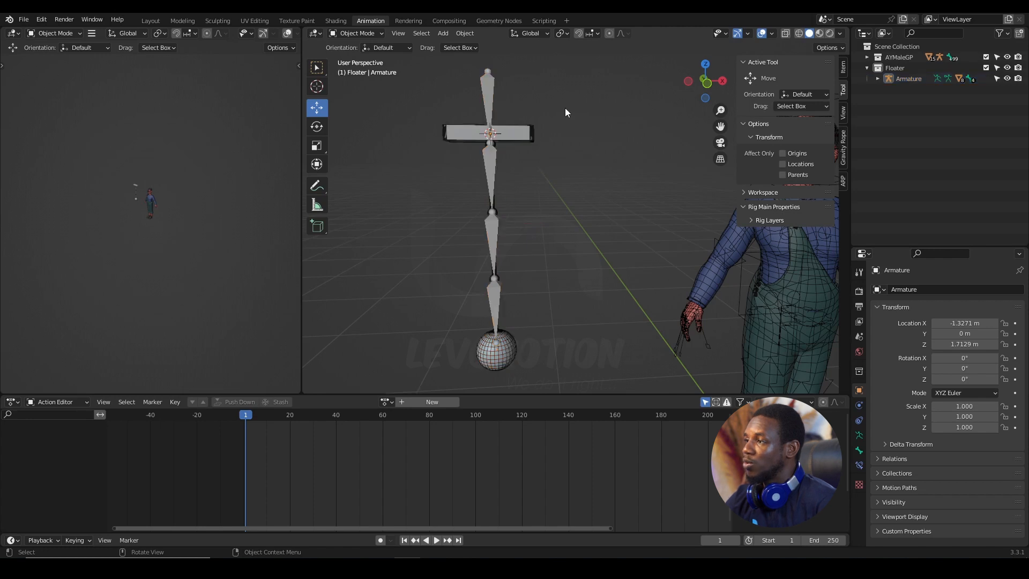
- Inspect the Head block's Armature modifier and its vertex groups
click(521, 134)
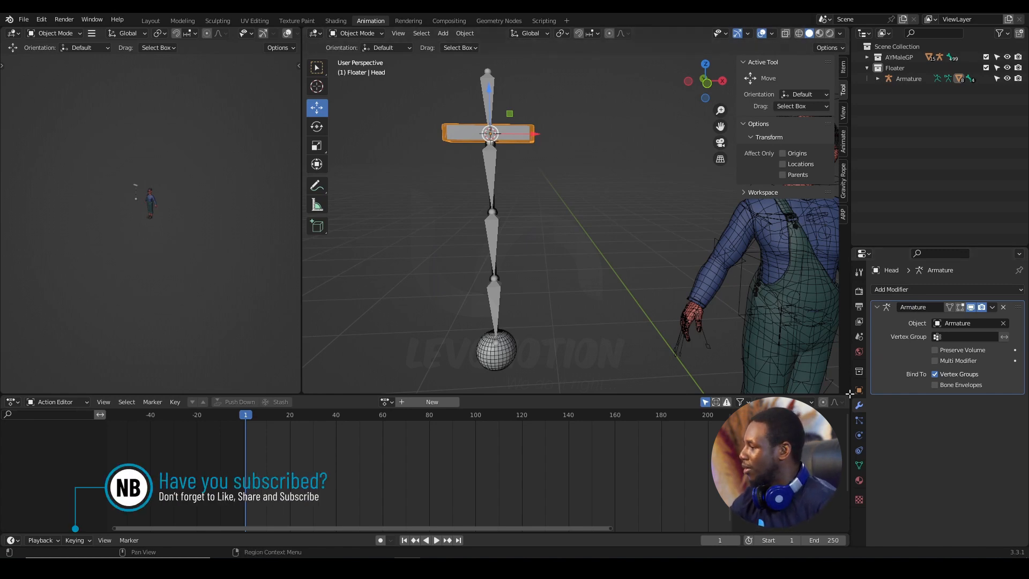
click(859, 466)
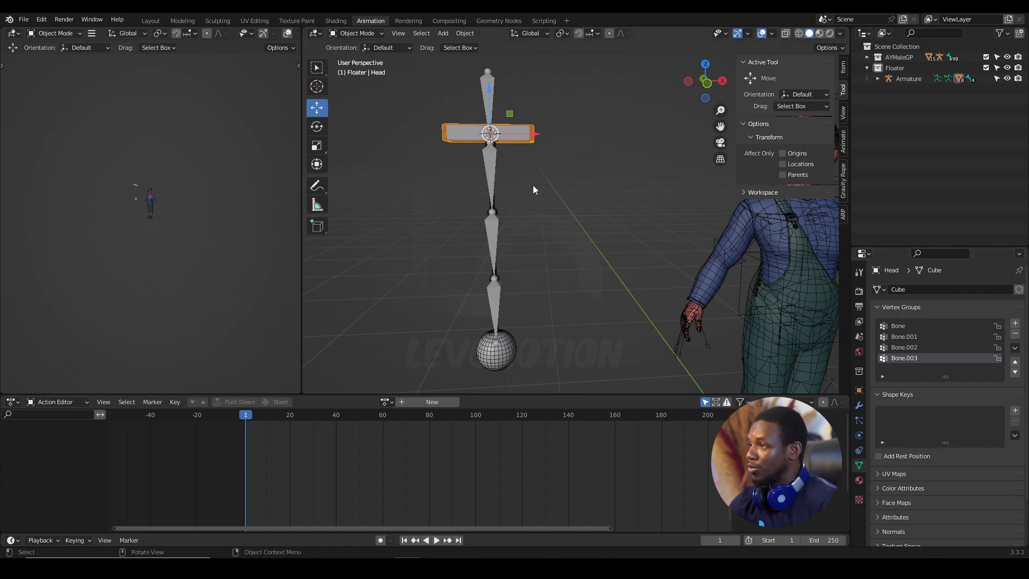
- Put the armature in Pose Mode and select each bone from top to bottom to check its name
click(489, 79)
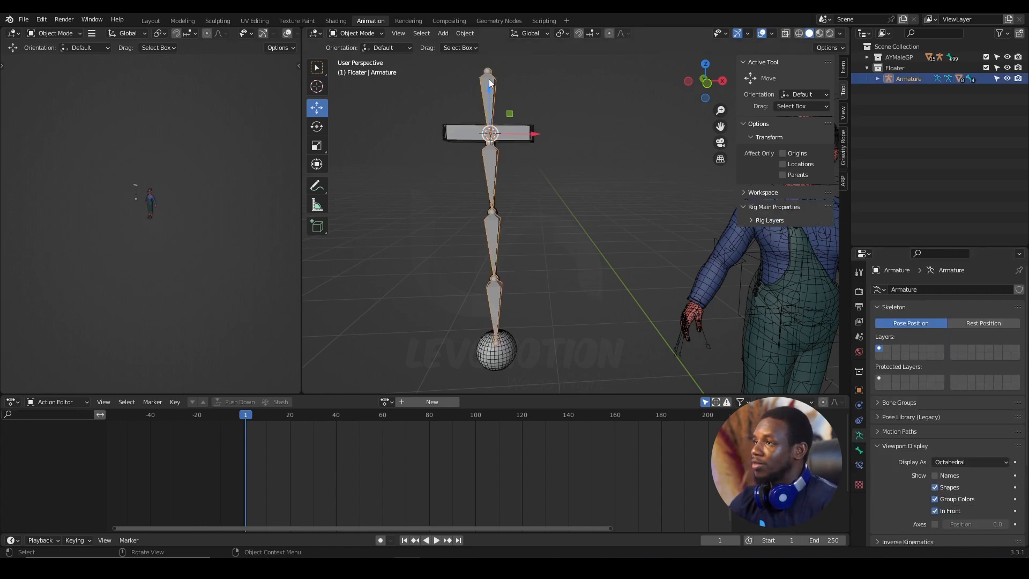
click(380, 34)
click(358, 70)
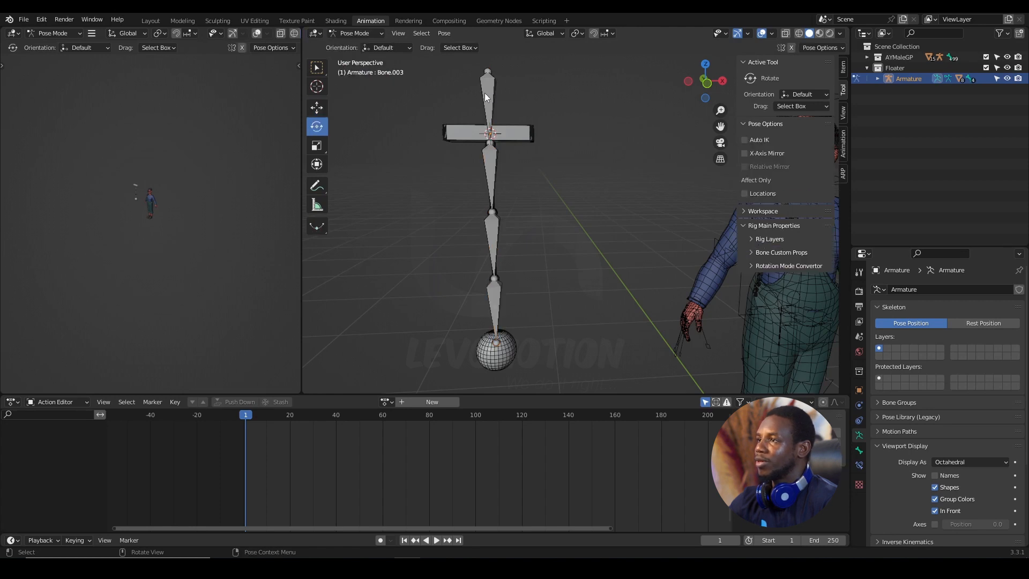
click(485, 94)
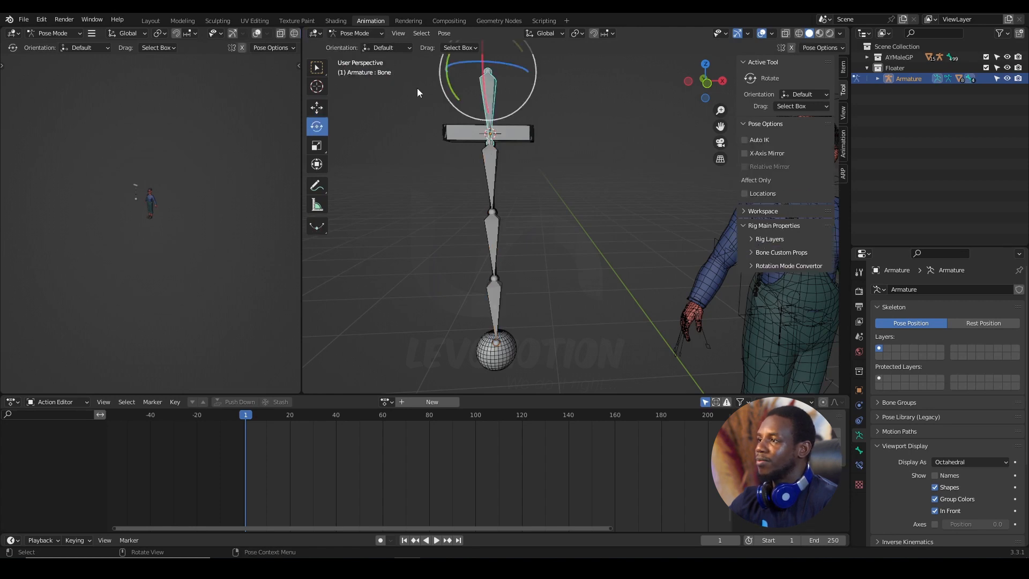
click(490, 167)
click(493, 243)
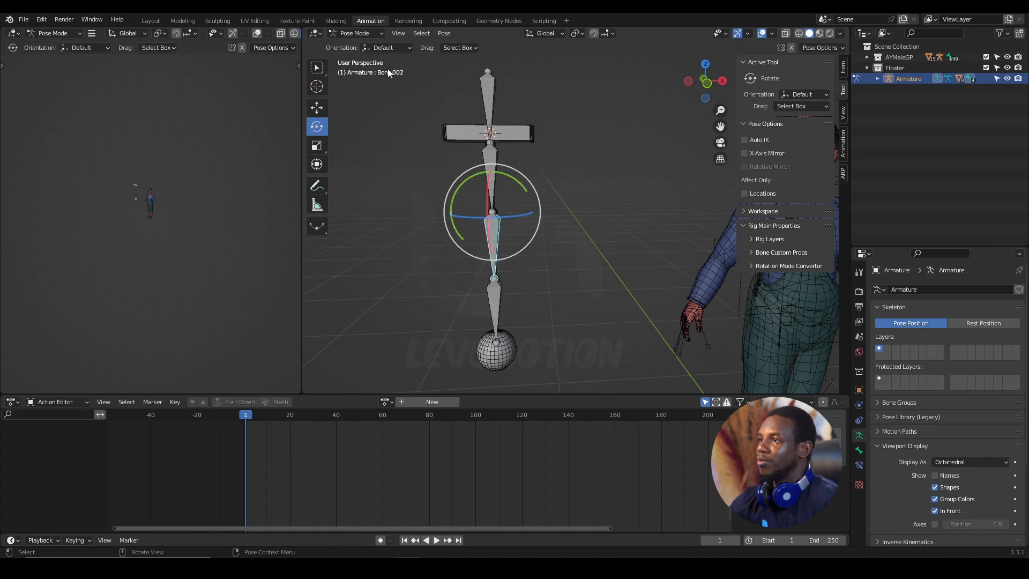
click(488, 303)
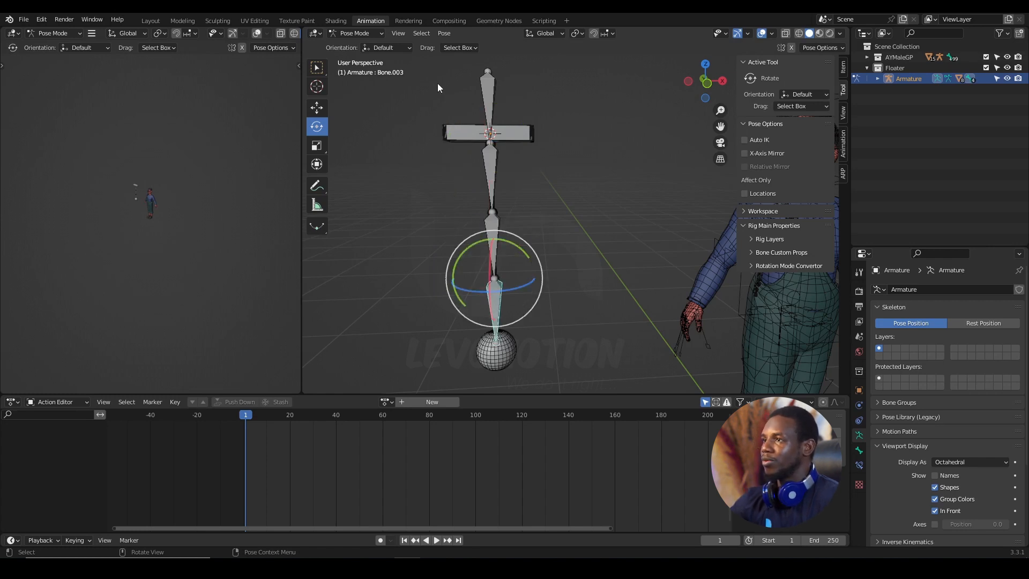
- Return to Object Mode and put the Head block in Weight Paint mode with its Bone vertex group active
click(365, 34)
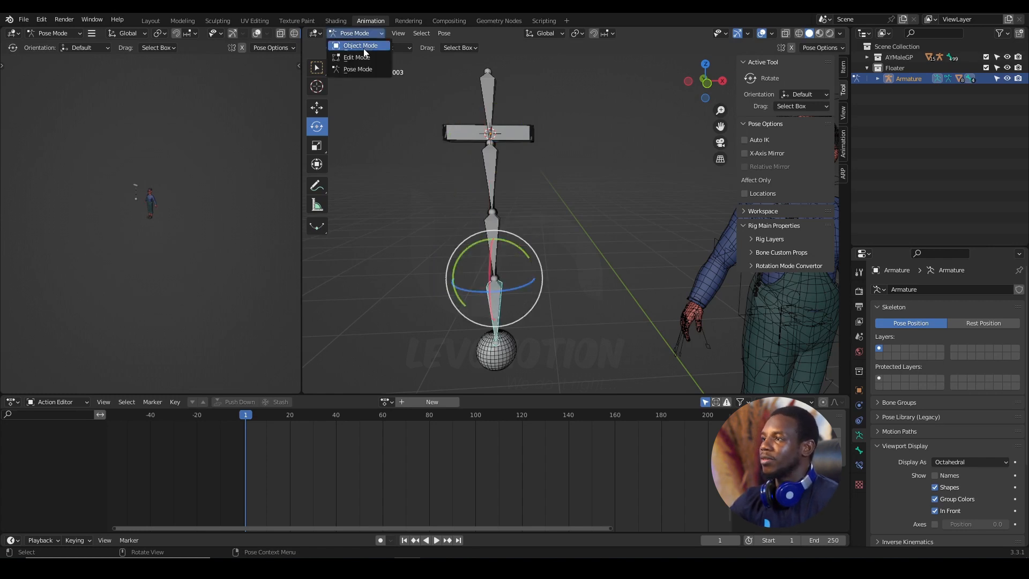
click(363, 48)
click(465, 131)
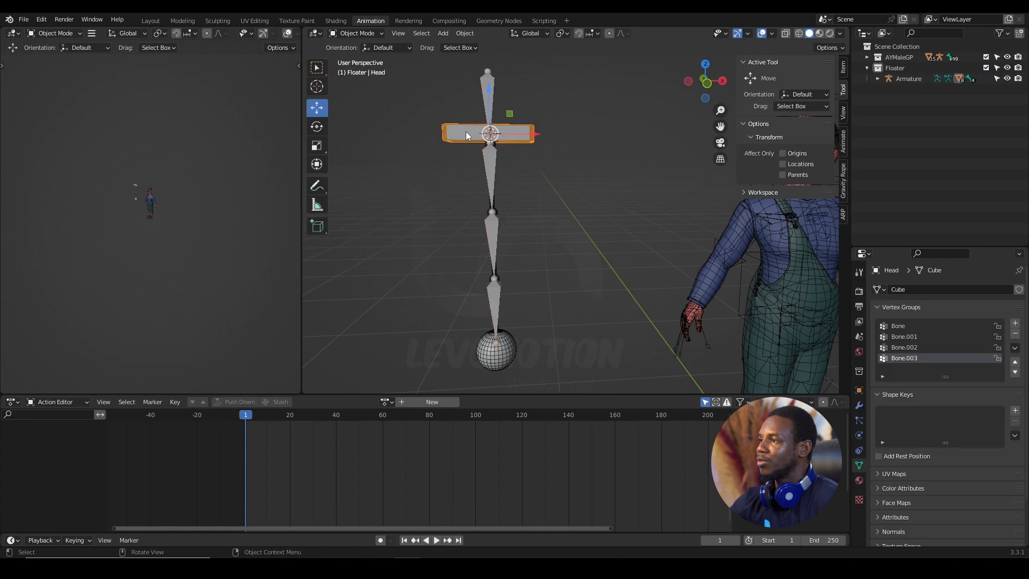
click(898, 326)
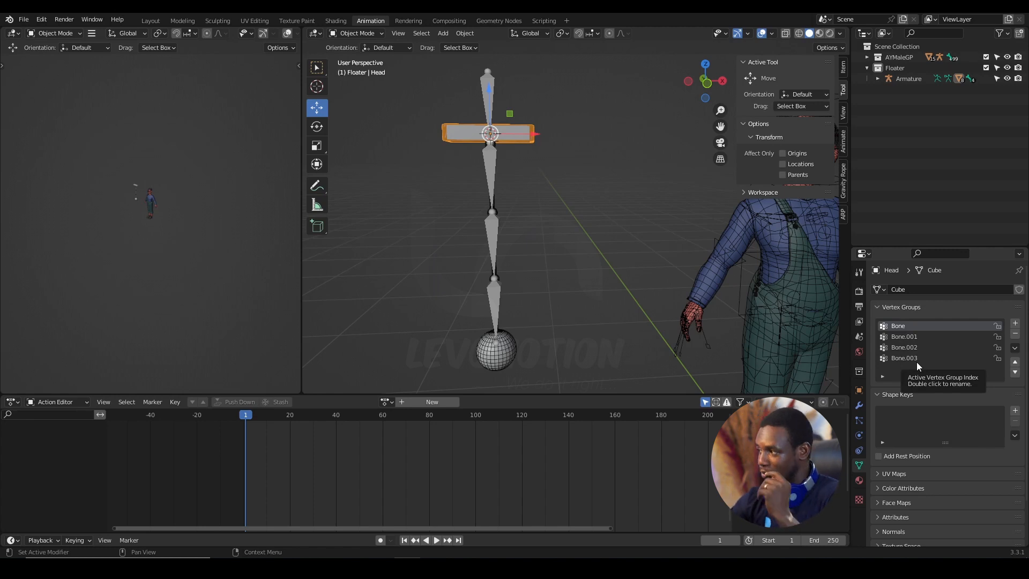
click(902, 337)
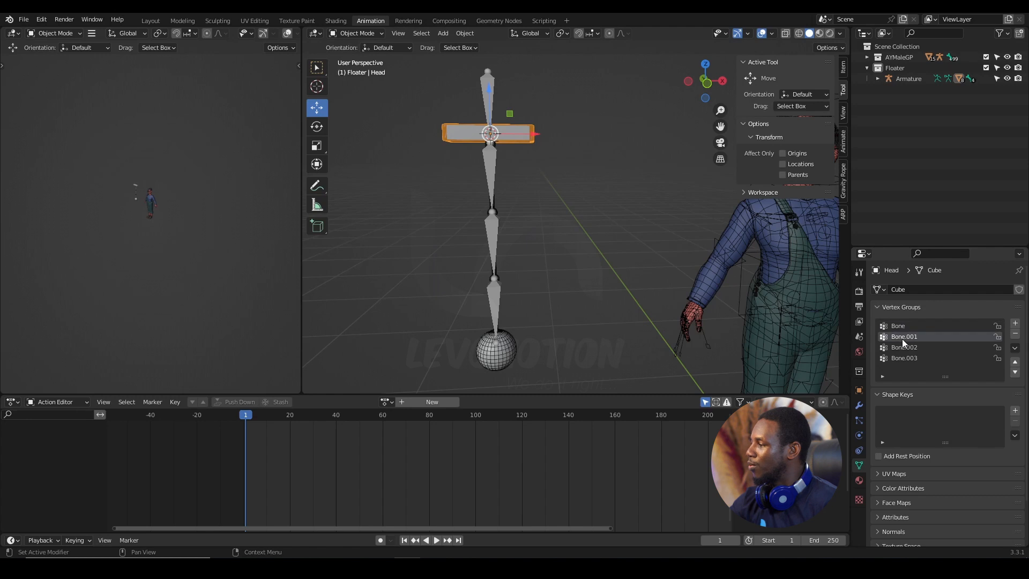
click(898, 326)
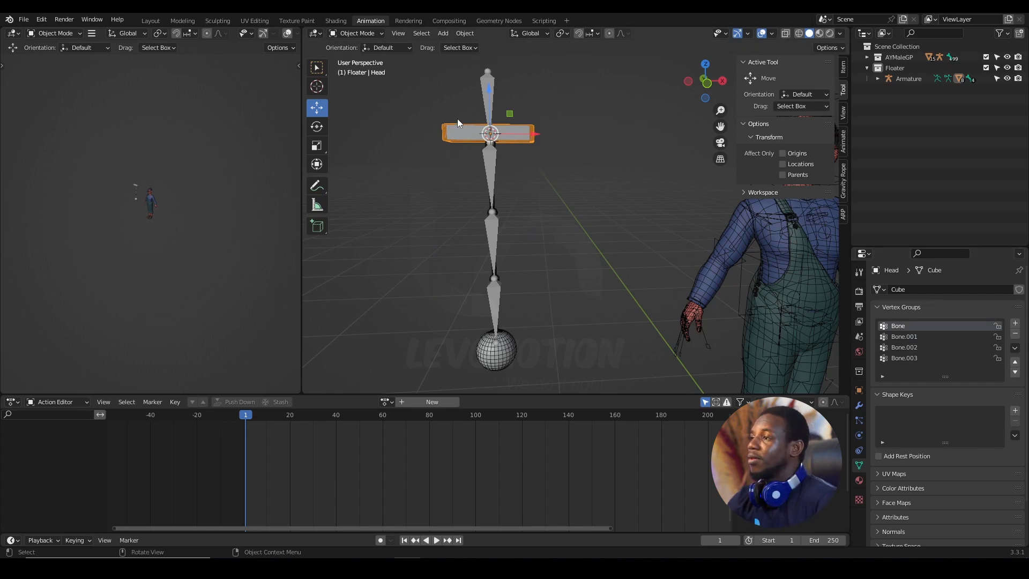
click(374, 34)
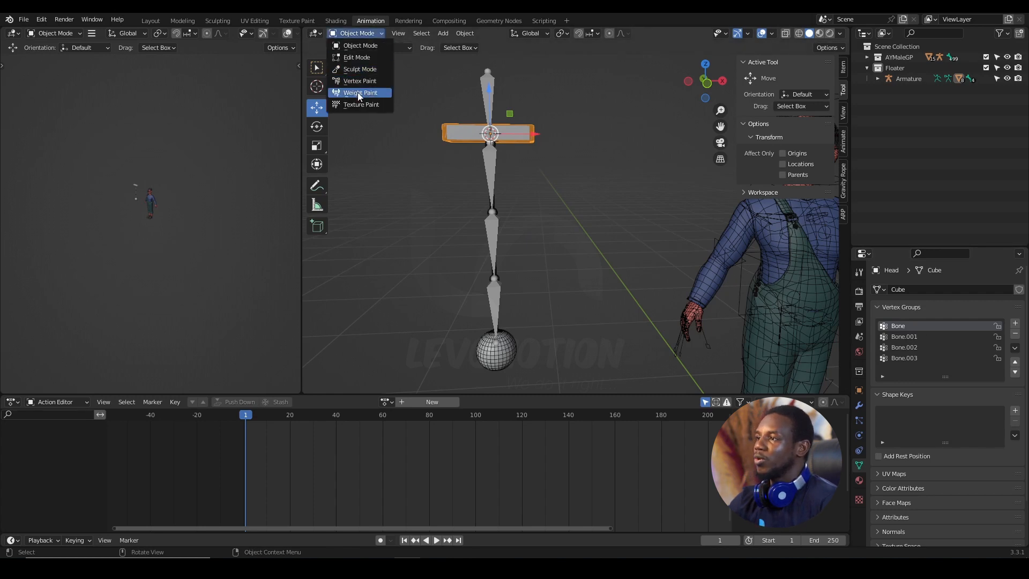
click(359, 93)
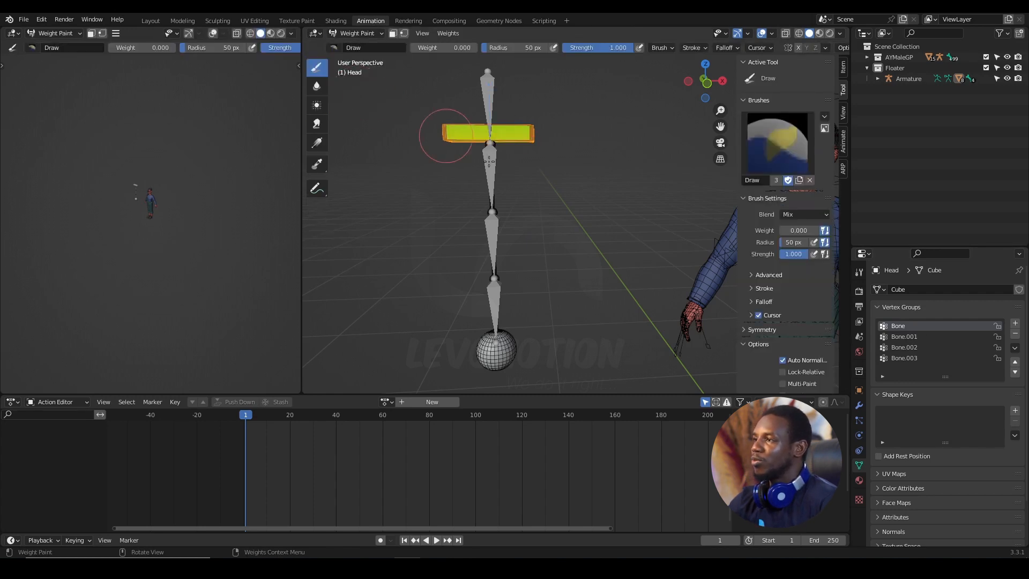
- Examine the Head block's weights for the vertex groups Bone.001, Bone.002, Bone.003 and Bone
click(909, 339)
middle_drag(538, 188, 555, 202)
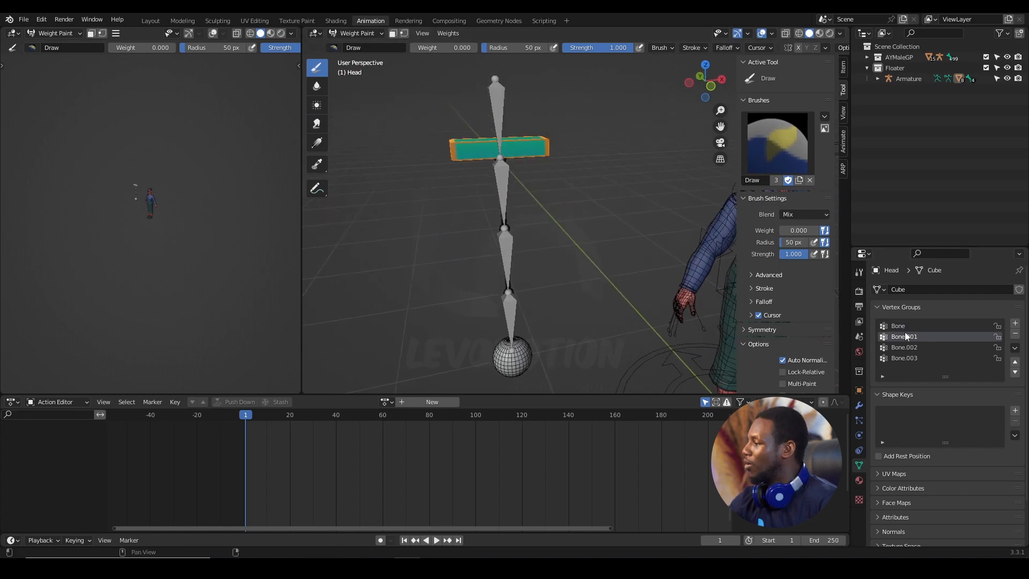
click(905, 349)
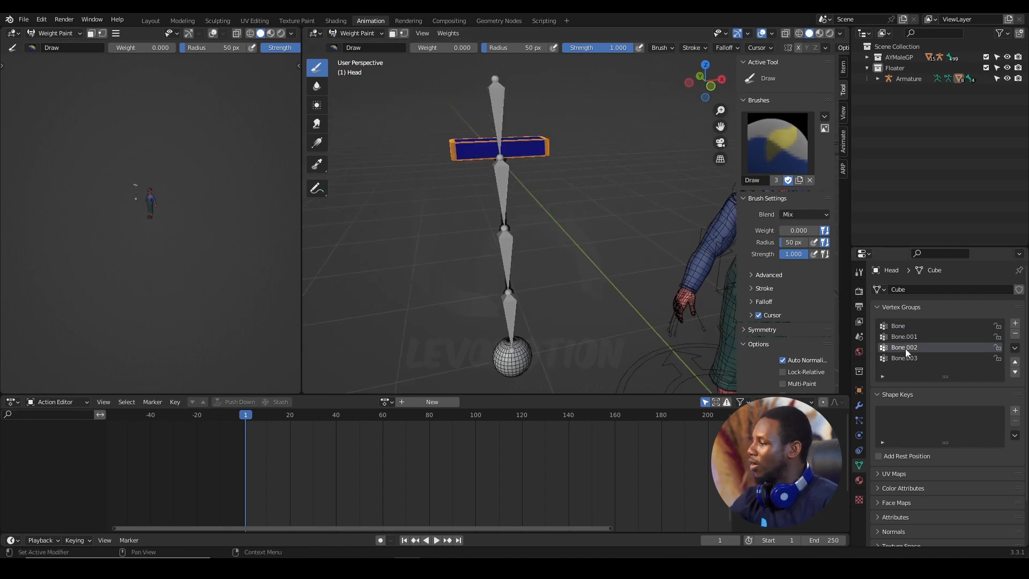
click(902, 358)
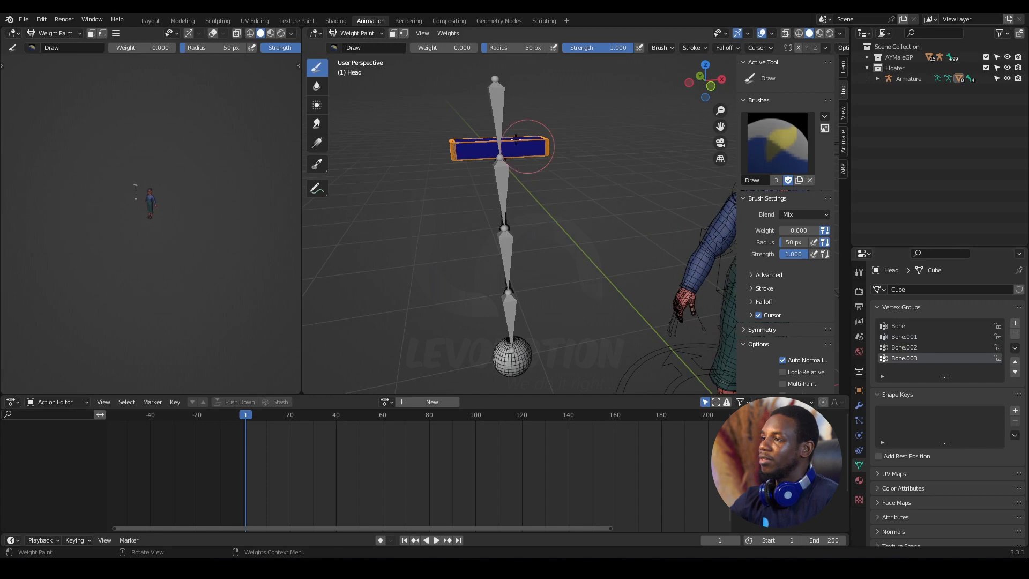
scroll(494, 151, up, 4)
shift+middle_drag(493, 151, 547, 221)
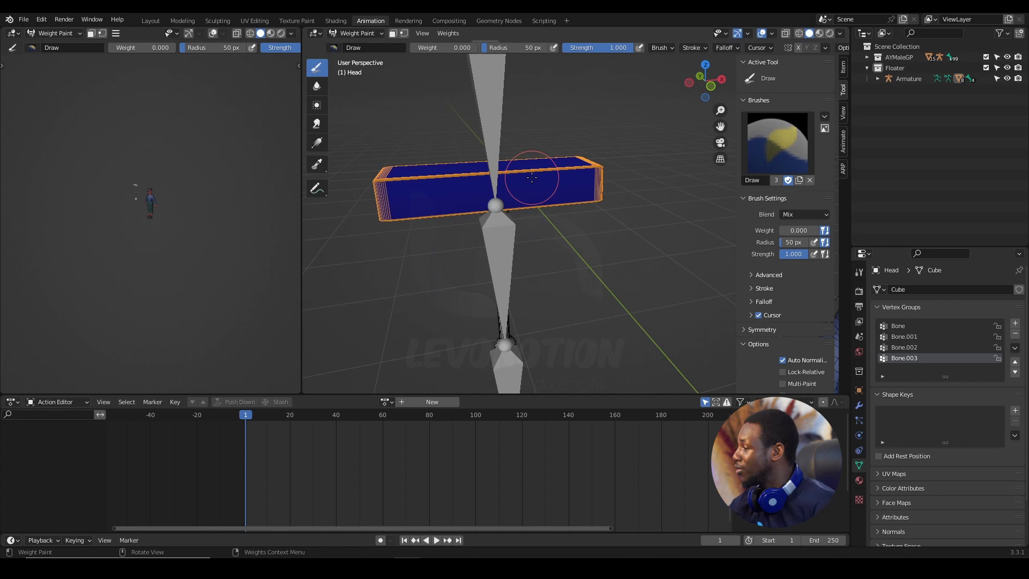
scroll(431, 194, down, 2)
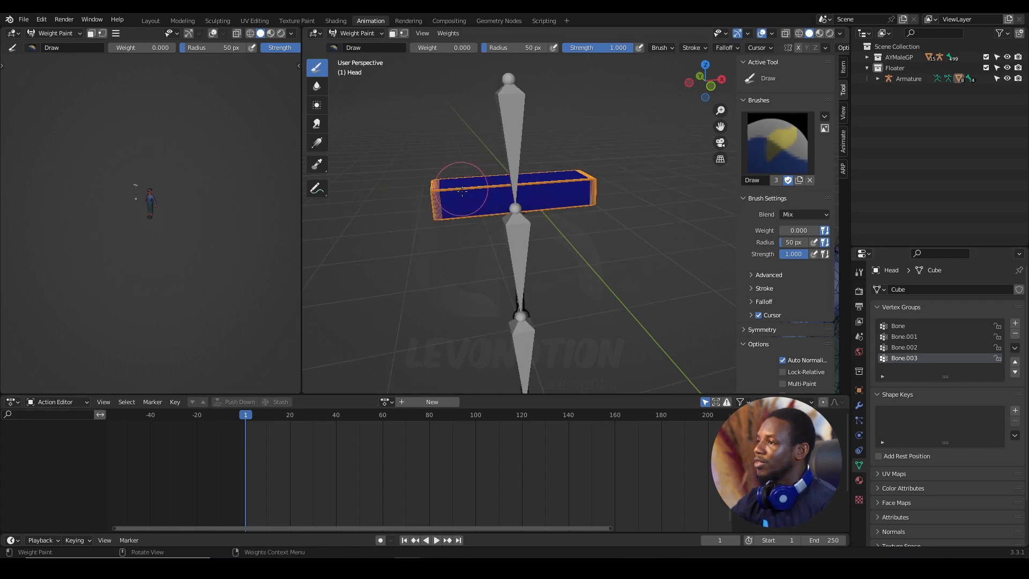
click(902, 347)
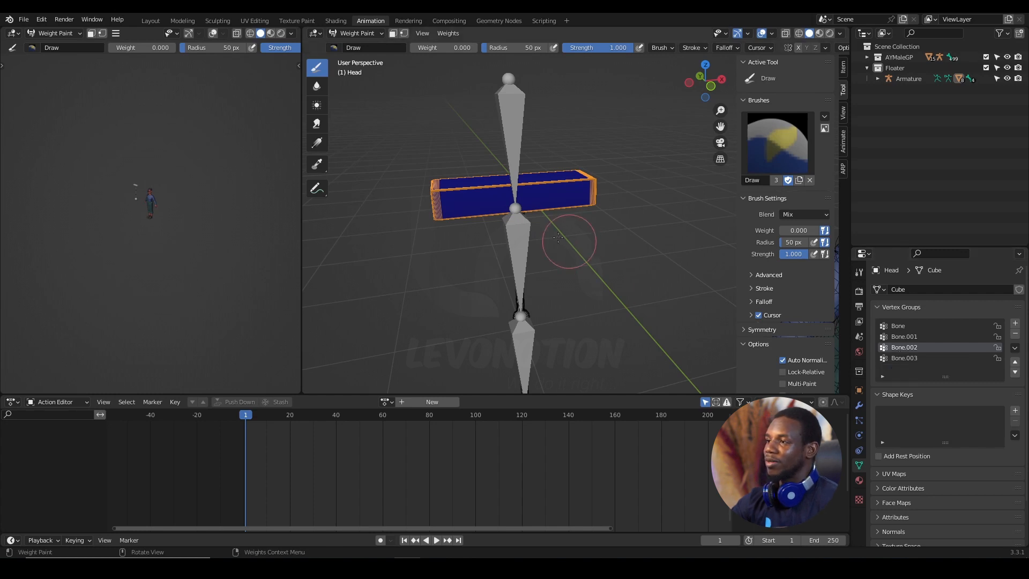
click(908, 336)
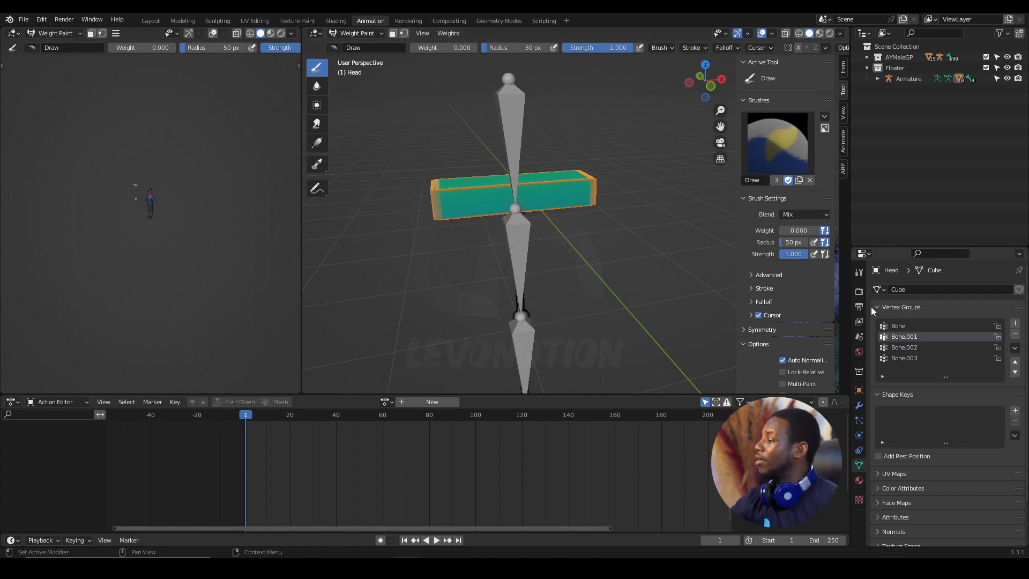
click(898, 327)
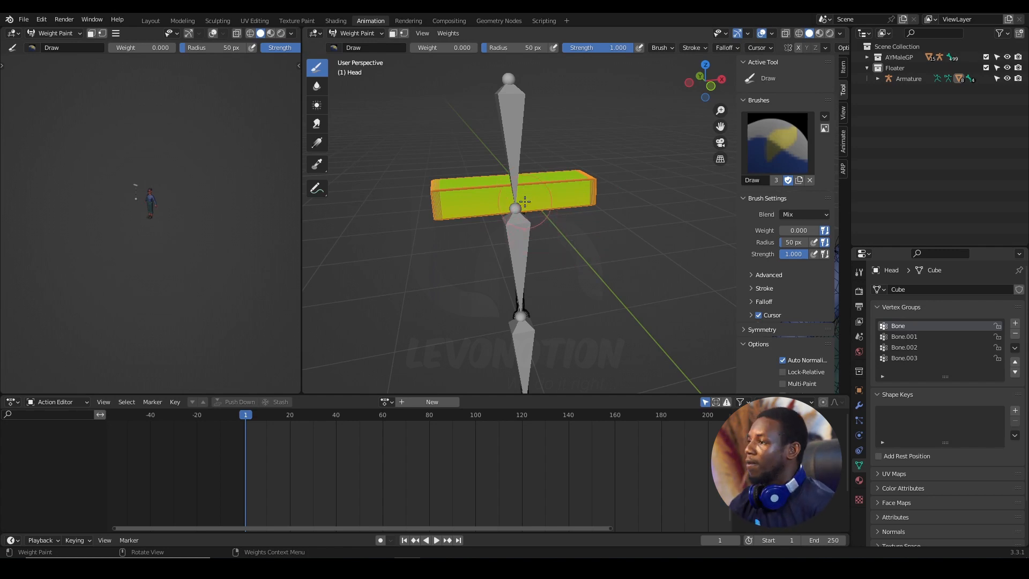
- Return the Head block to Object Mode and put the armature in Pose Mode
scroll(524, 202, down, 3)
scroll(527, 230, up, 3)
middle_drag(535, 237, 532, 224)
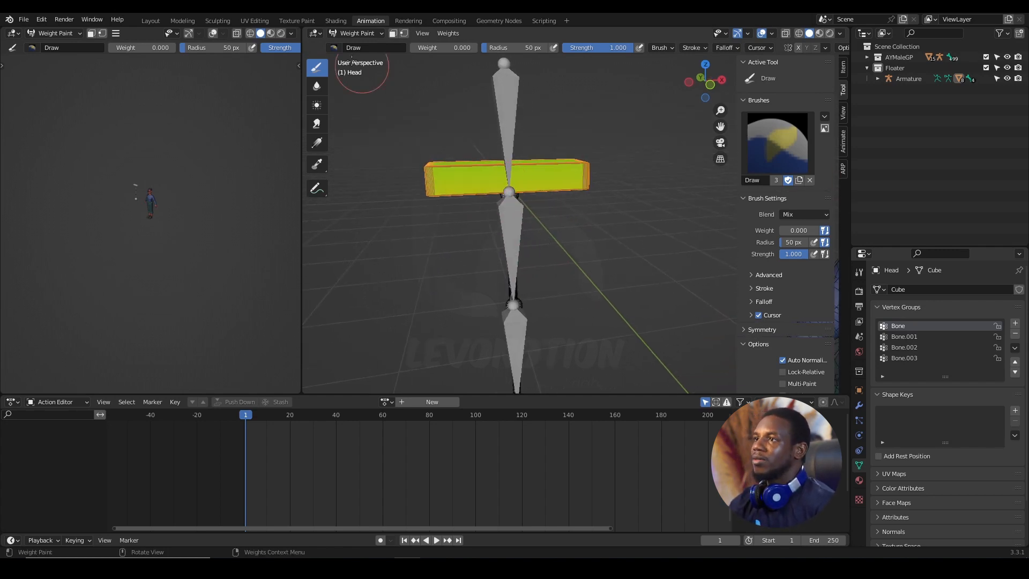
click(357, 33)
click(358, 46)
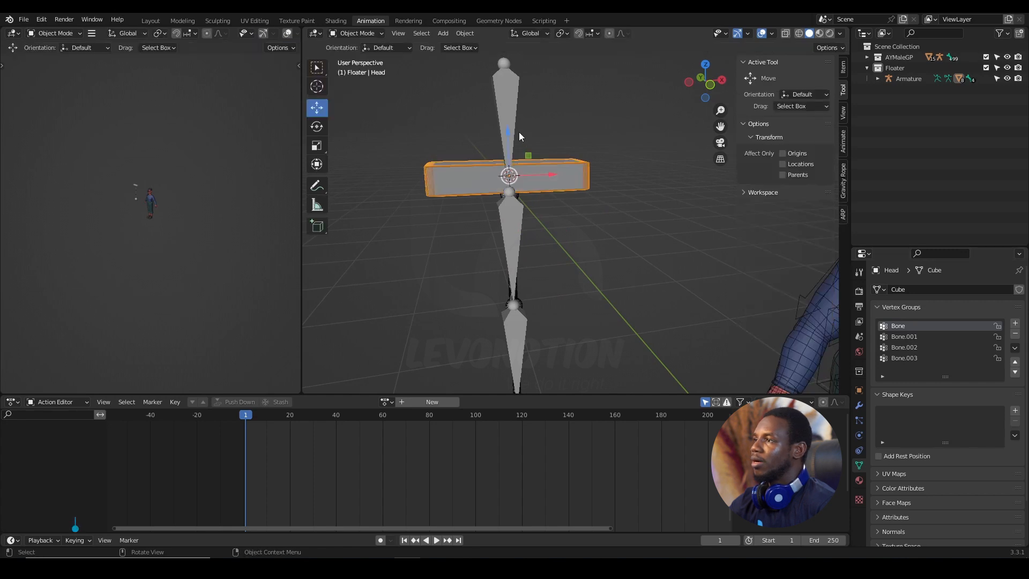
click(499, 99)
click(370, 33)
click(358, 69)
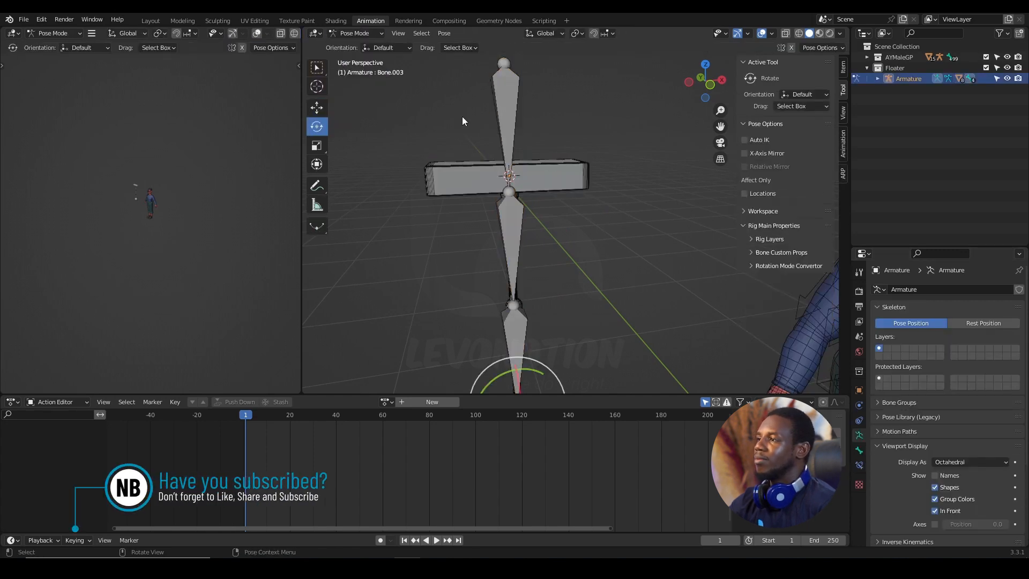
- Try moving the armature's top bone to check how the whole model follows it
scroll(498, 139, down, 2)
click(532, 159)
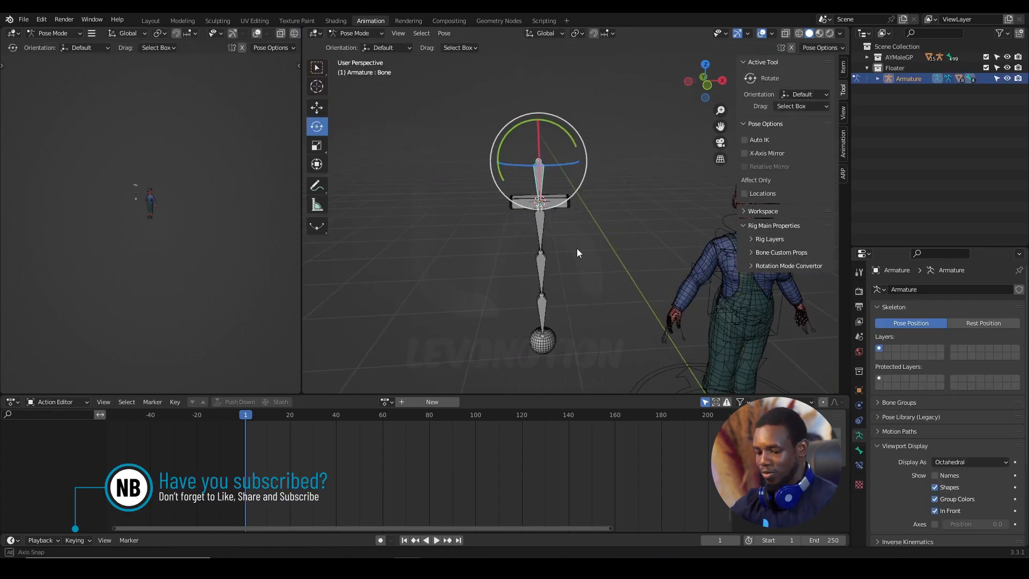
key(g)
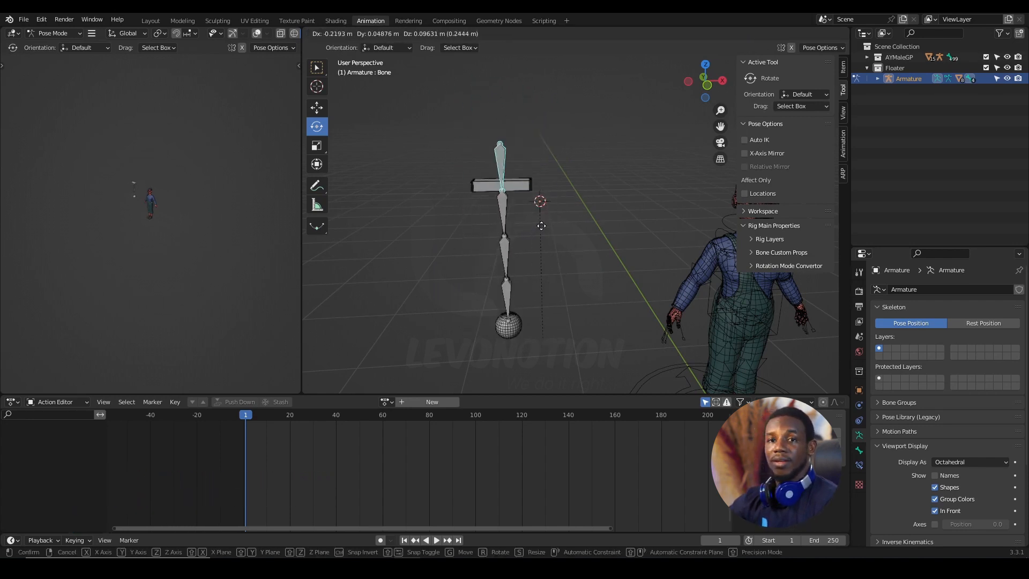
click(596, 233)
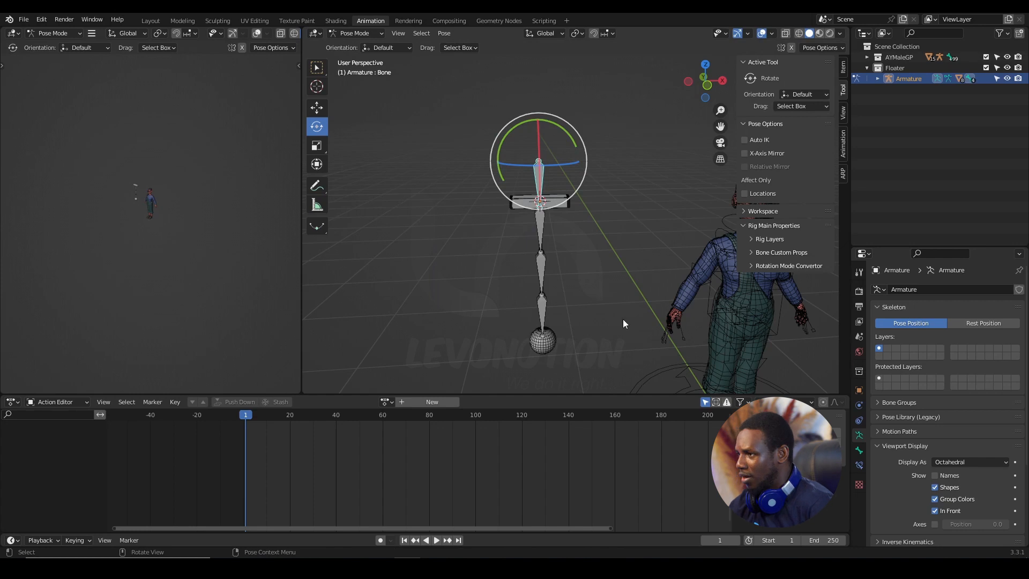
- Set the armature's viewport display to Stick
middle_drag(564, 240, 573, 232)
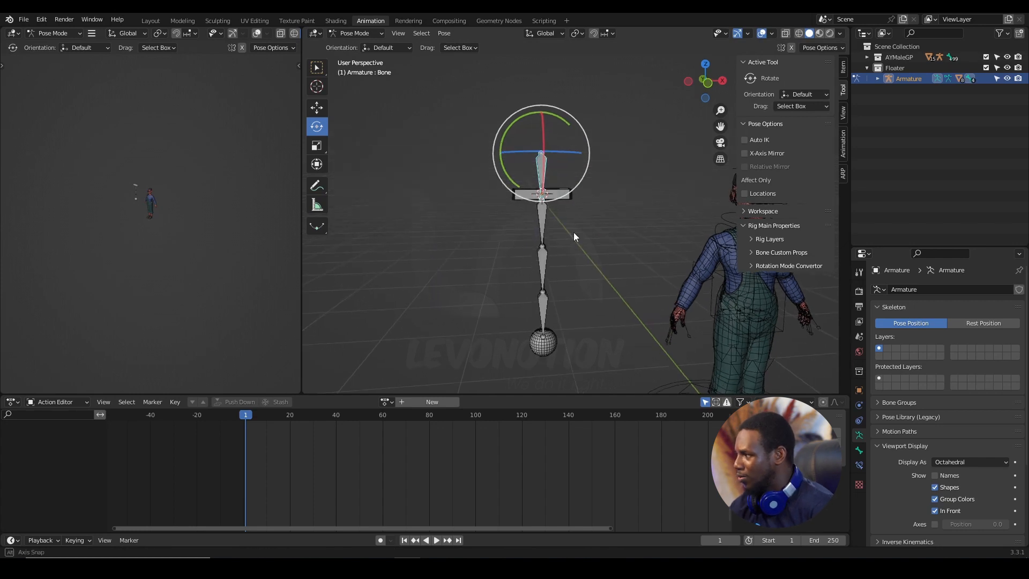
click(956, 459)
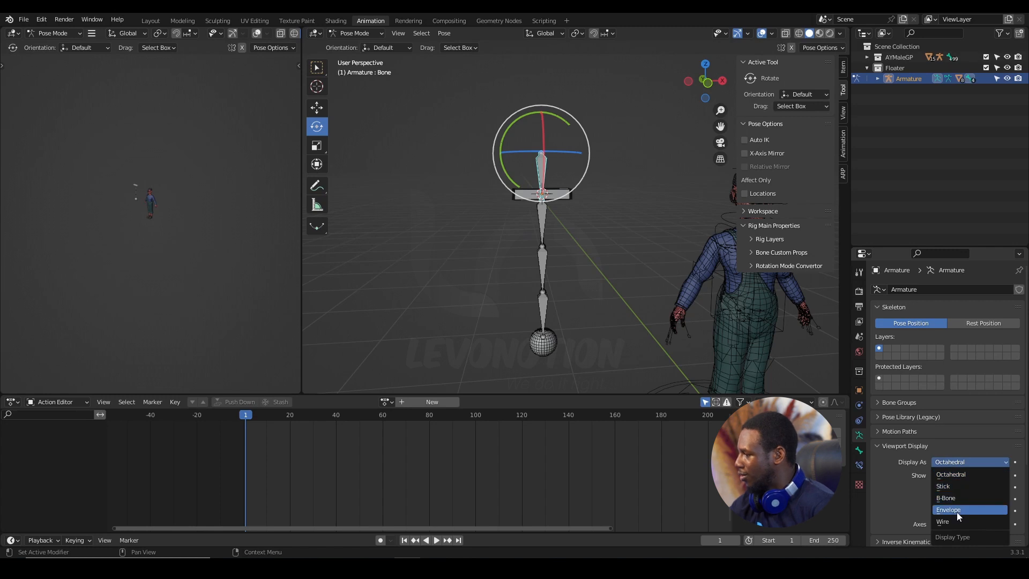
click(954, 487)
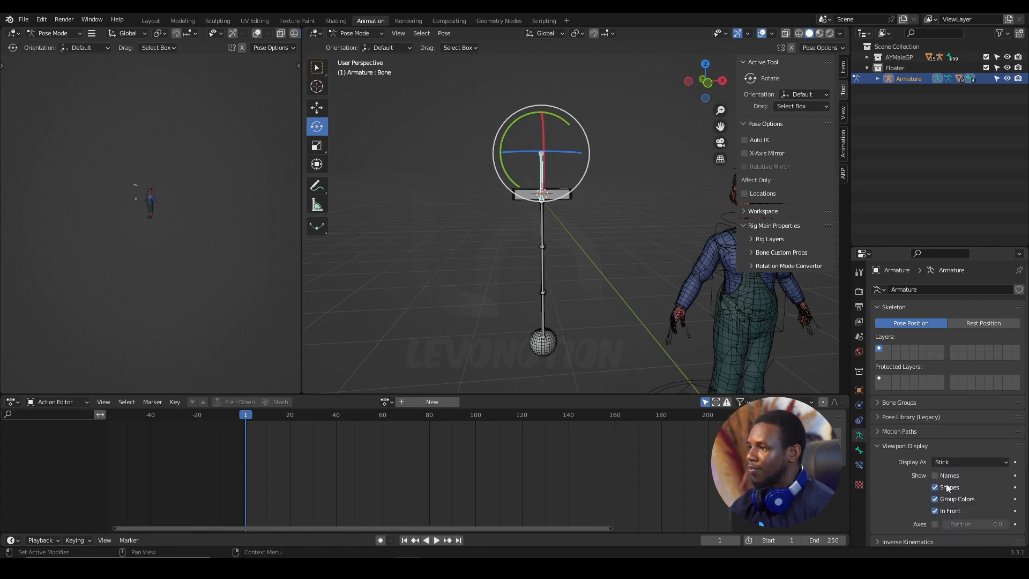
- Rotate Bone.001, Bone.002 and Bone.003 in alternating directions into a zigzag to test how the meshes follow
scroll(613, 275, up, 7)
shift+middle_drag(539, 230, 529, 201)
scroll(565, 225, down, 2)
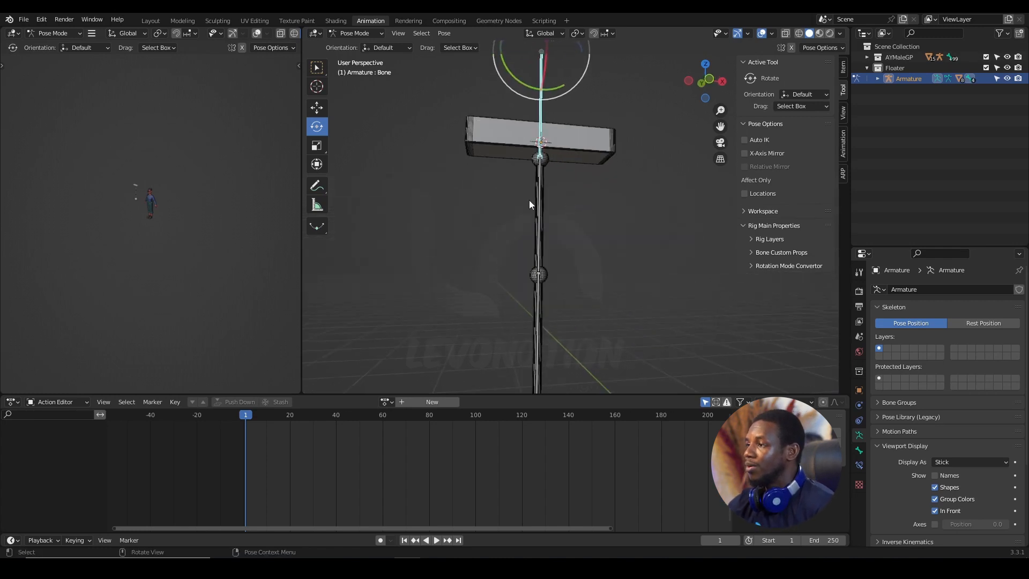
click(540, 205)
drag(525, 197, 568, 225)
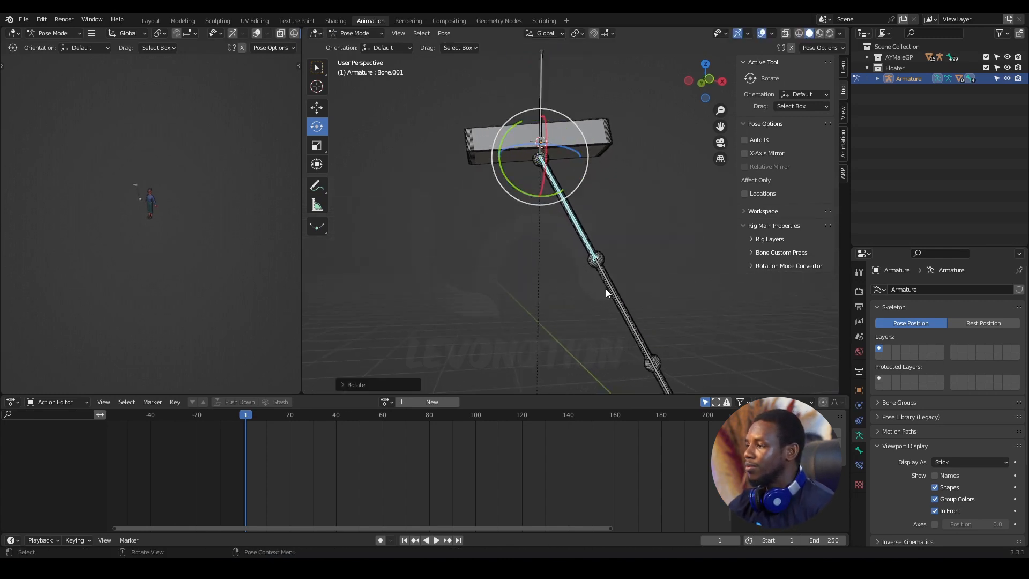
click(606, 288)
drag(578, 298, 610, 325)
scroll(558, 332, down, 2)
click(548, 340)
scroll(612, 326, down, 2)
- Select all the bones and clear their rotation
drag(512, 125, 612, 337)
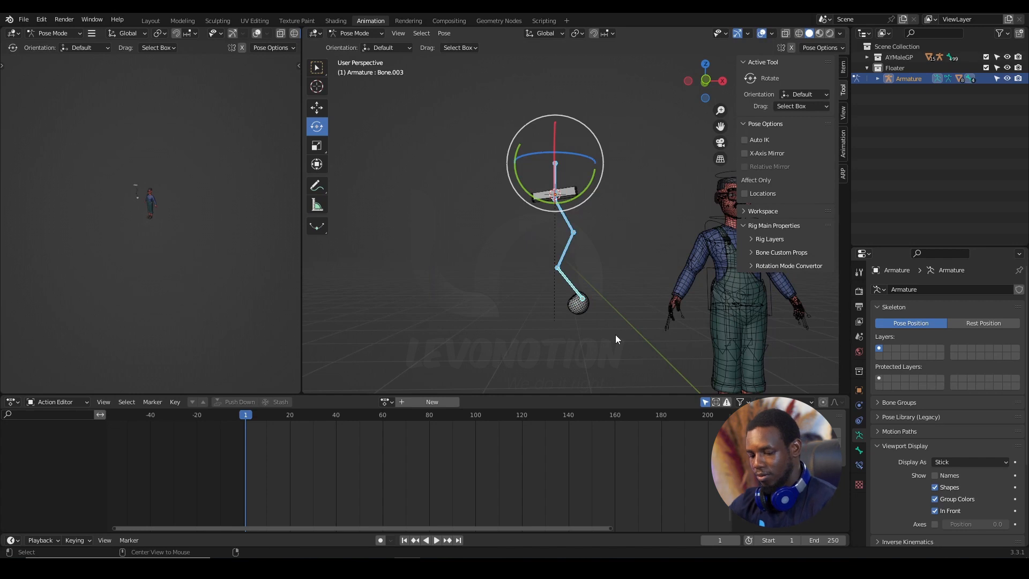
key(alt+r)
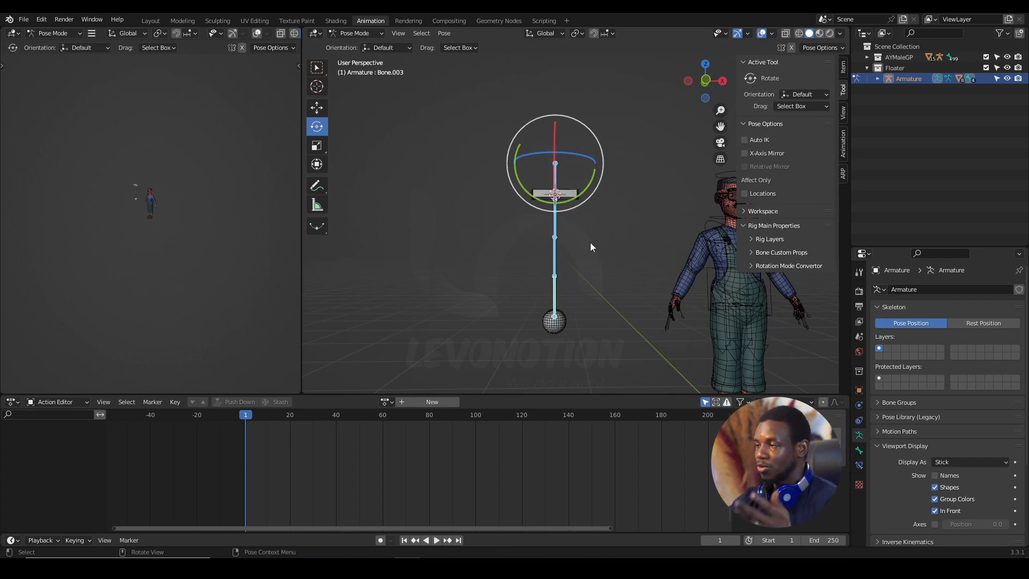
scroll(590, 249, up, 2)
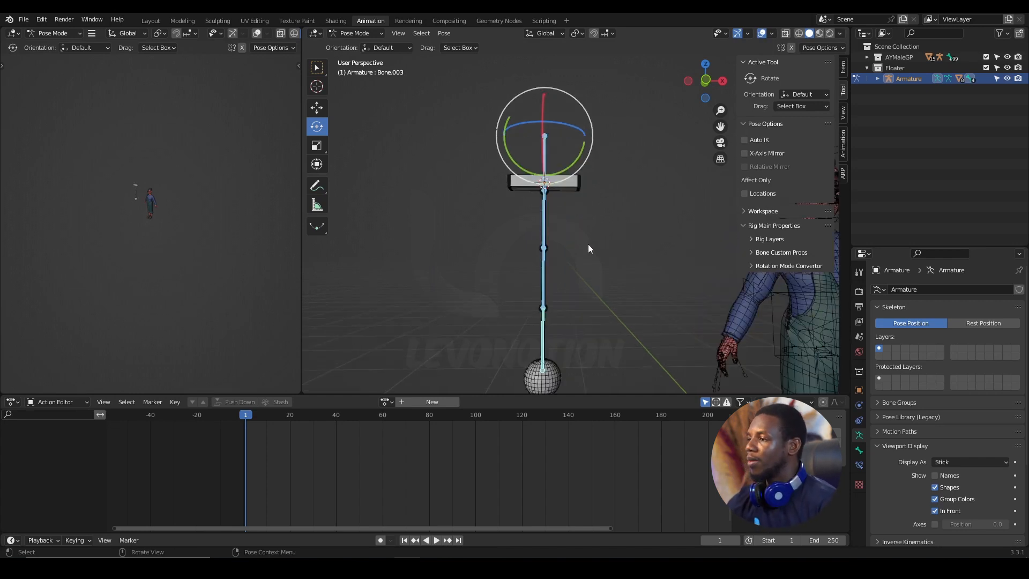
- Select the Head block in Object Mode and clear its parent
shift+click(568, 188)
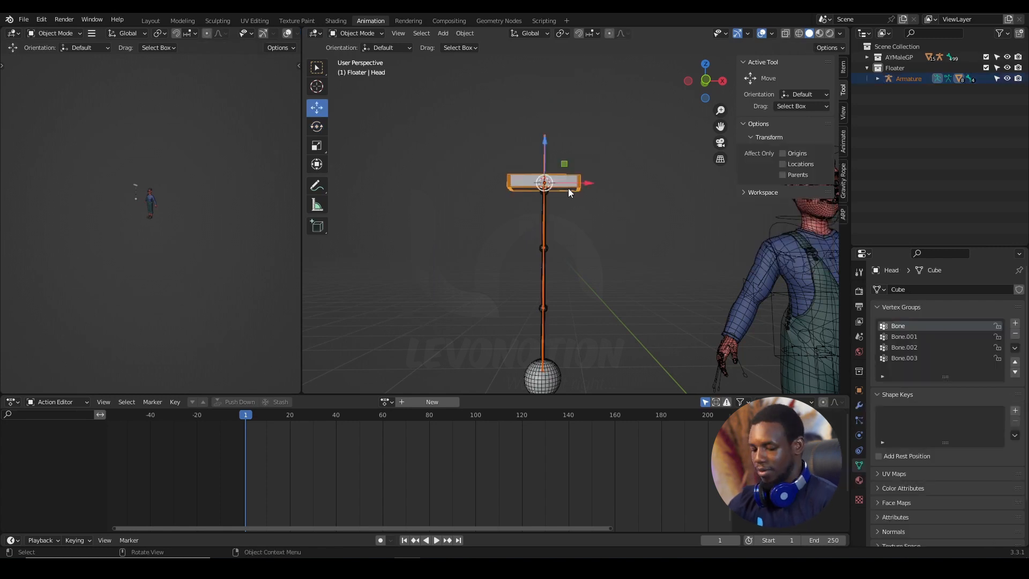
key(alt+p)
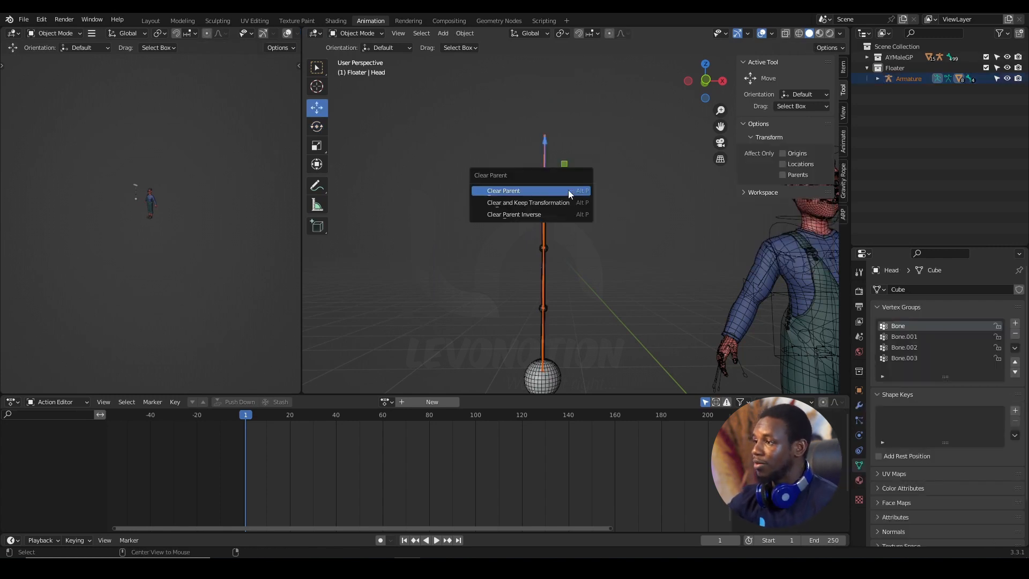
click(531, 192)
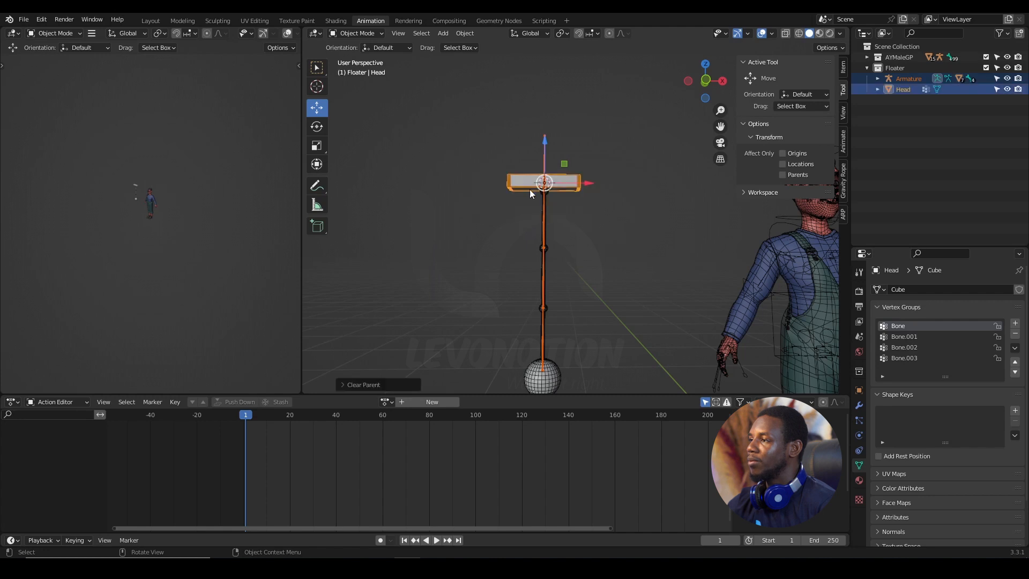
scroll(577, 207, down, 2)
scroll(569, 220, up, 1)
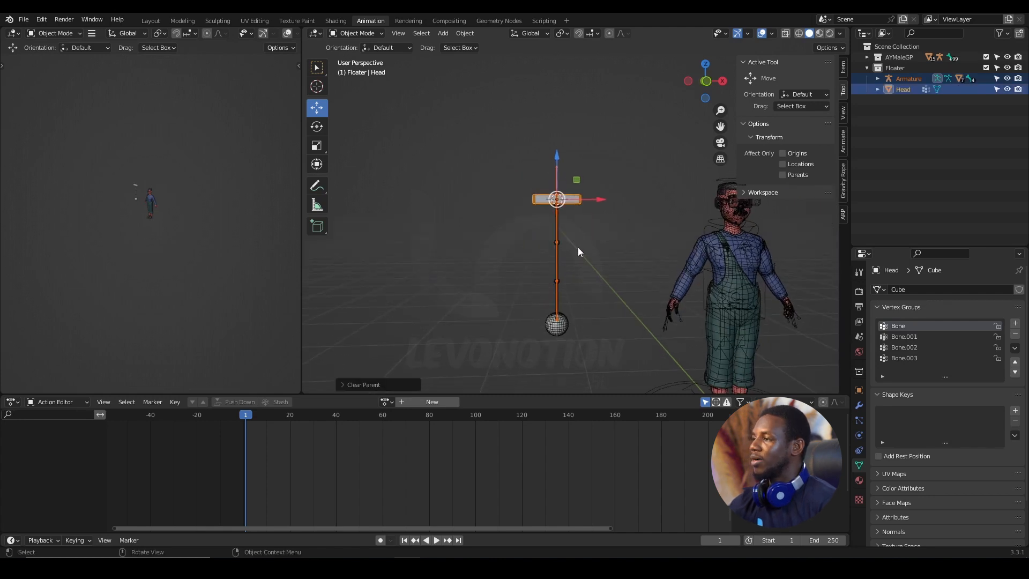
- Check the armature in Pose Mode and clear the Ball's parent
click(581, 227)
click(555, 175)
key(ctrl+Tab)
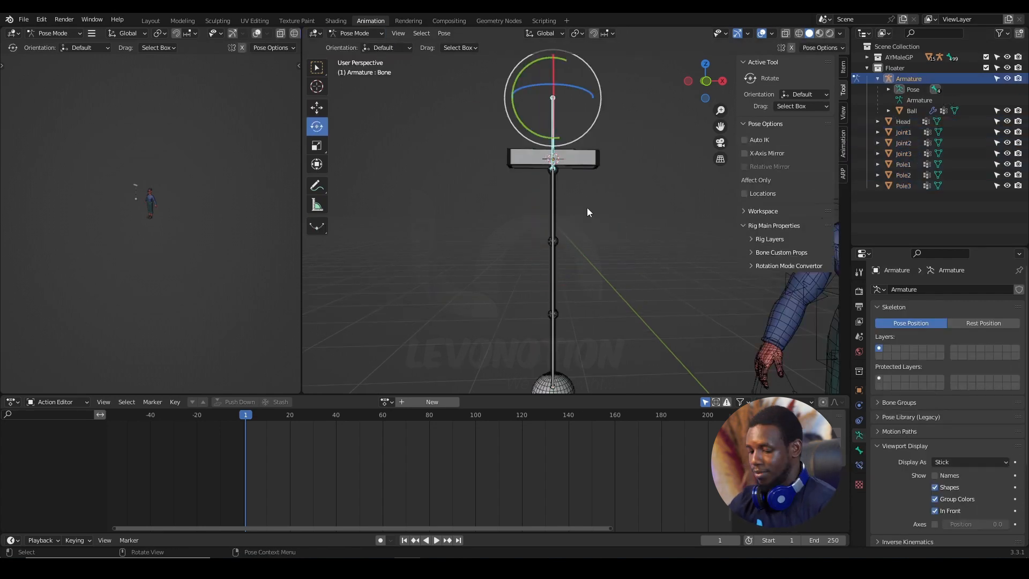
key(ctrl+p)
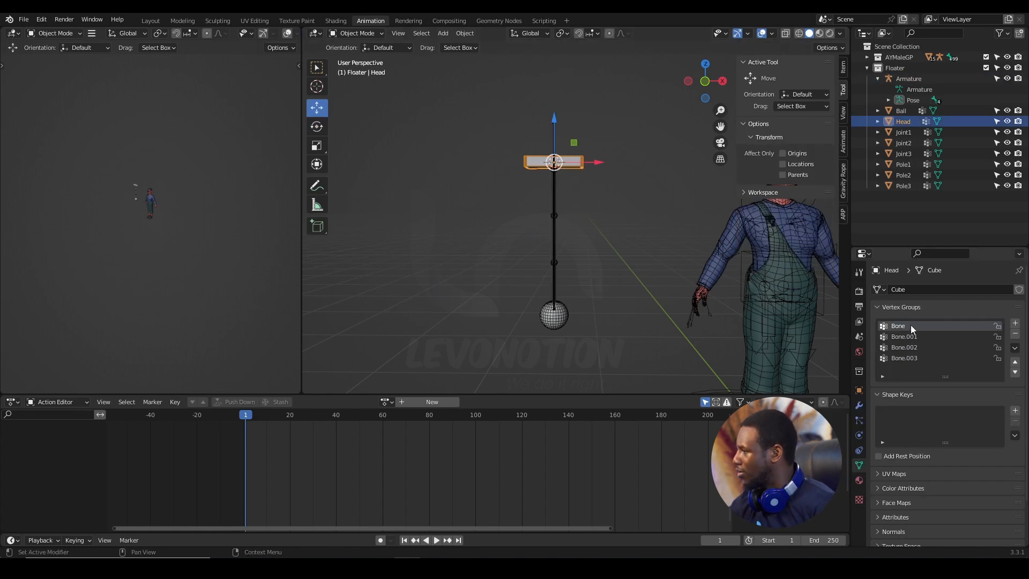
- Remove the bone vertex groups from the Head block
click(1014, 333)
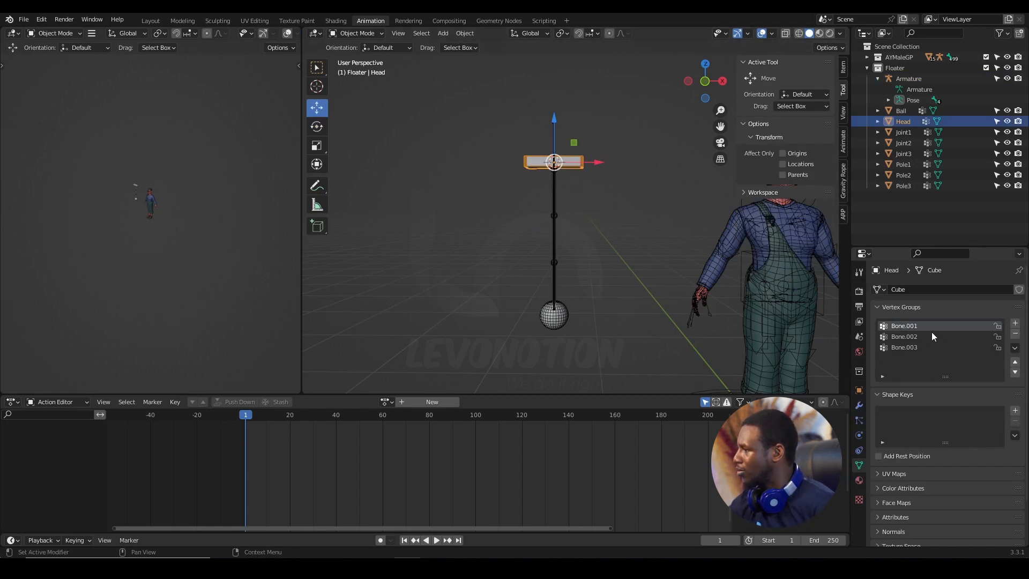
click(1014, 334)
click(1014, 334)
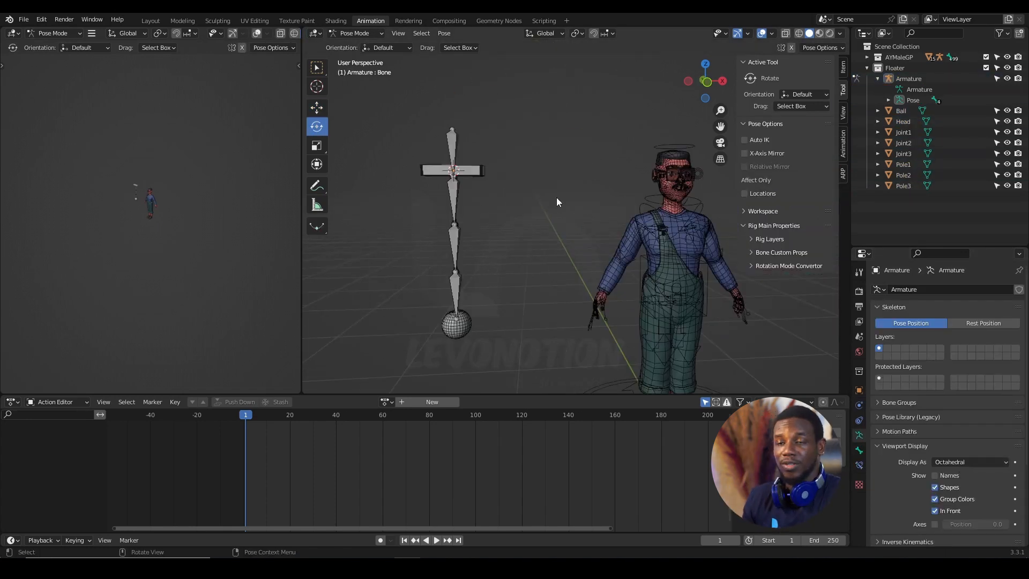
- Try moving the armature's top bone away from the unparented meshes, then cancel the move
click(448, 144)
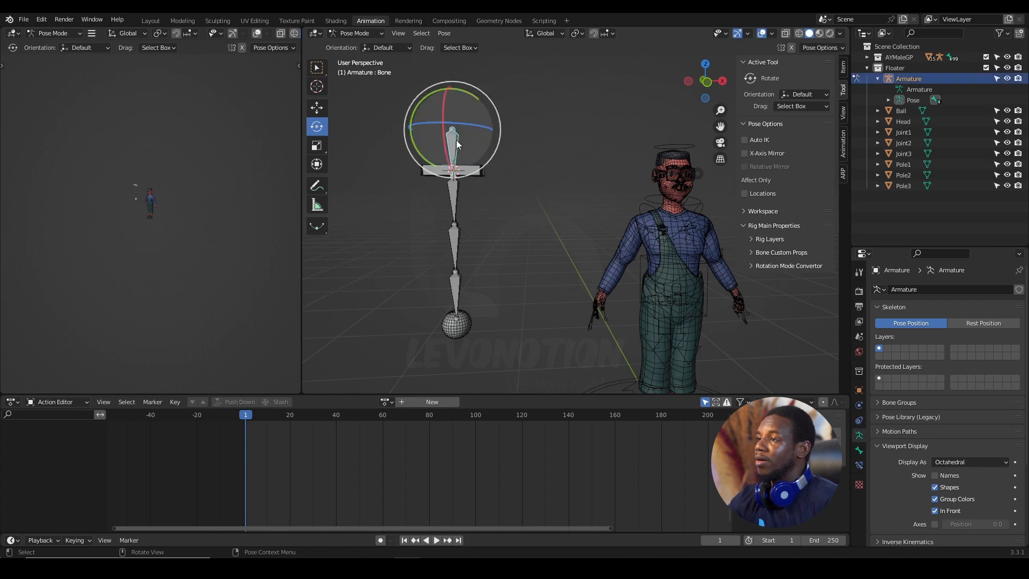
key(g)
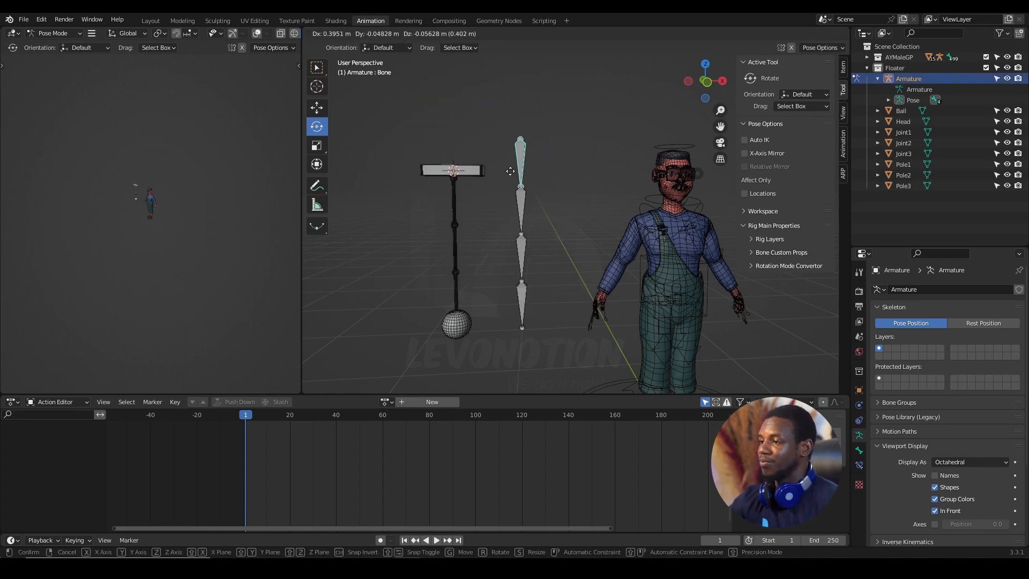
right_click(515, 173)
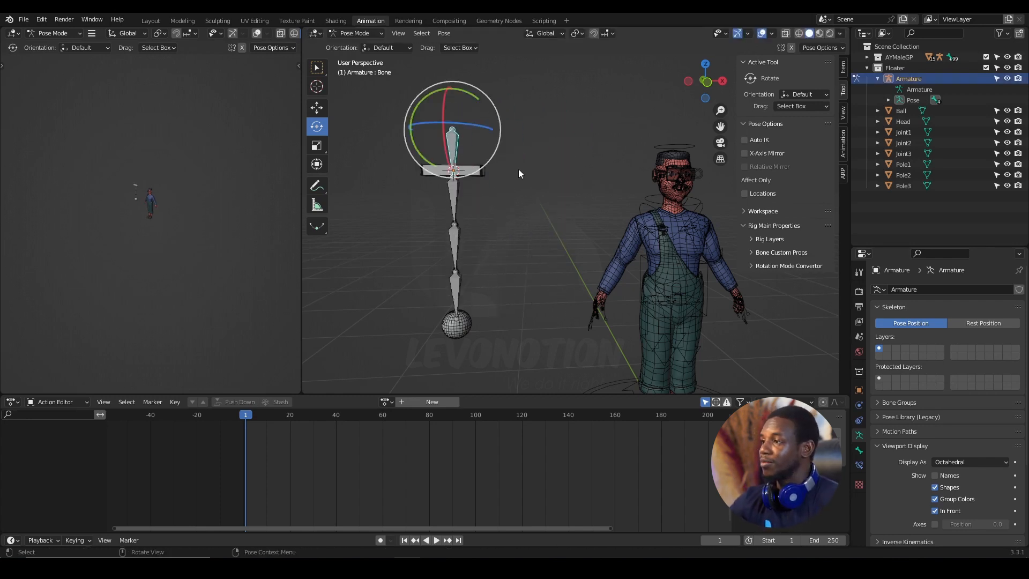
middle_drag(519, 168, 551, 185)
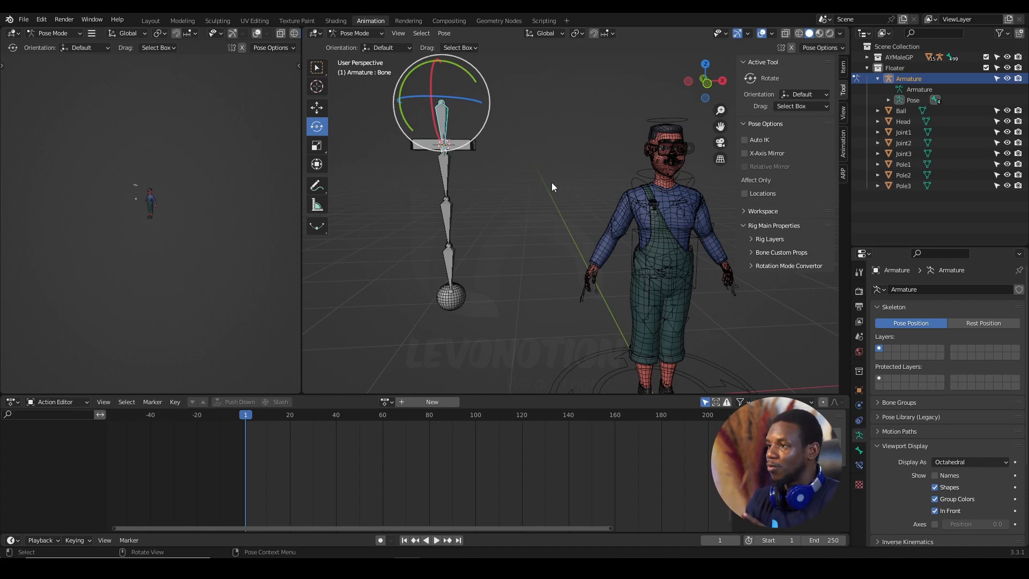
middle_drag(551, 182, 552, 181)
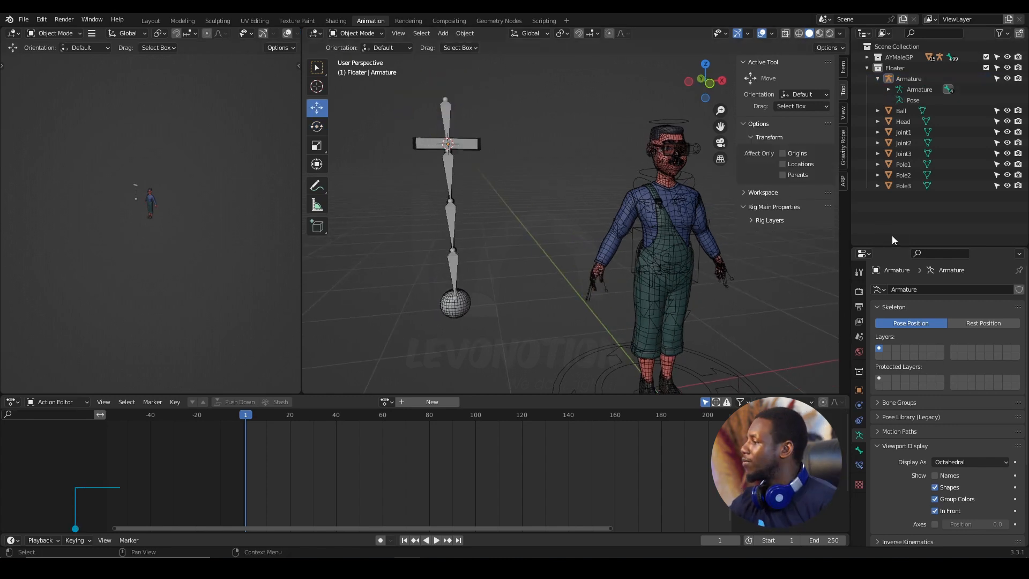
- Select all the Floater meshes with the armature temporarily hidden, then parent them to the armature with Armature Deform With Empty Groups
click(1008, 78)
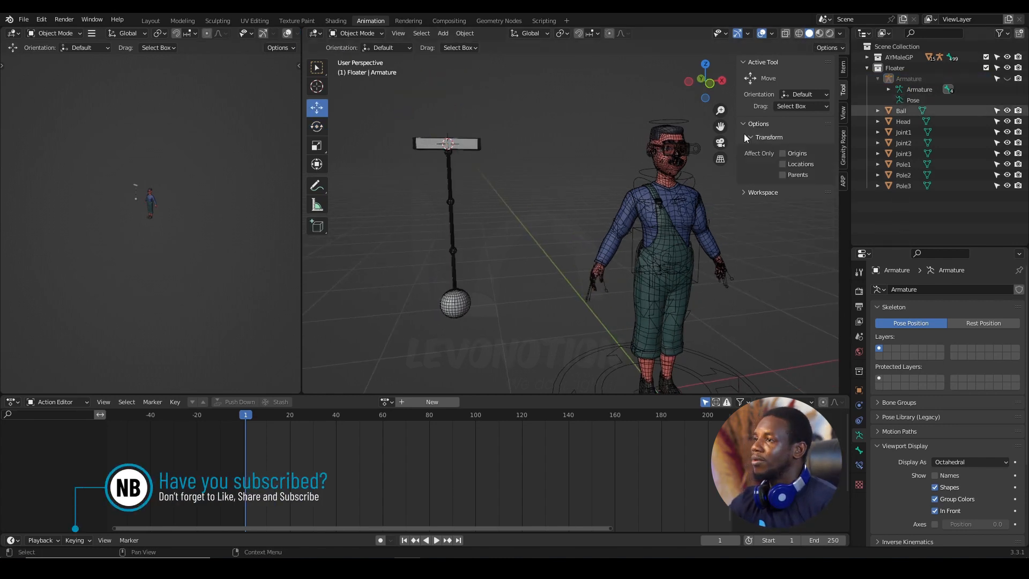
drag(399, 116, 525, 359)
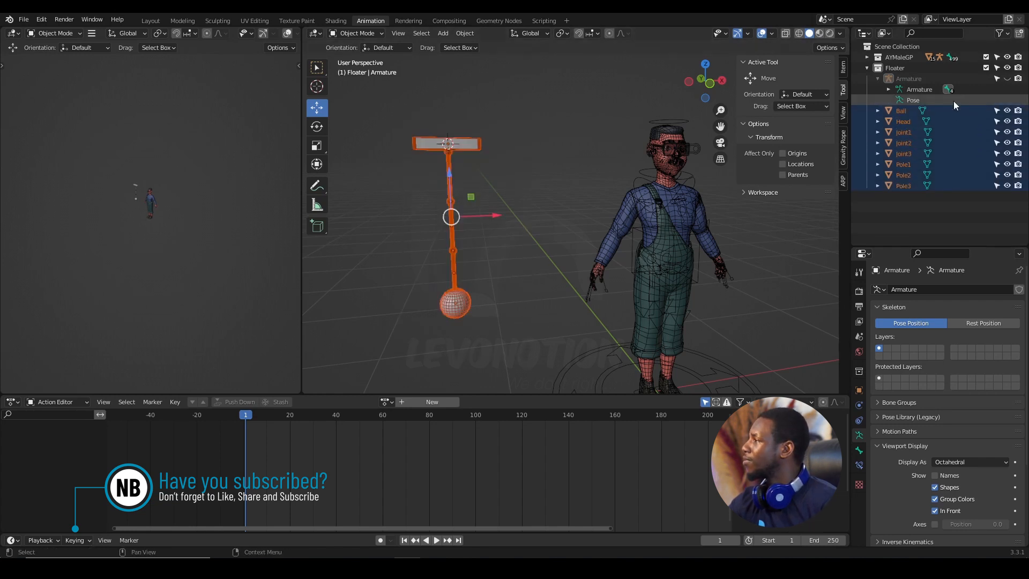
click(1008, 78)
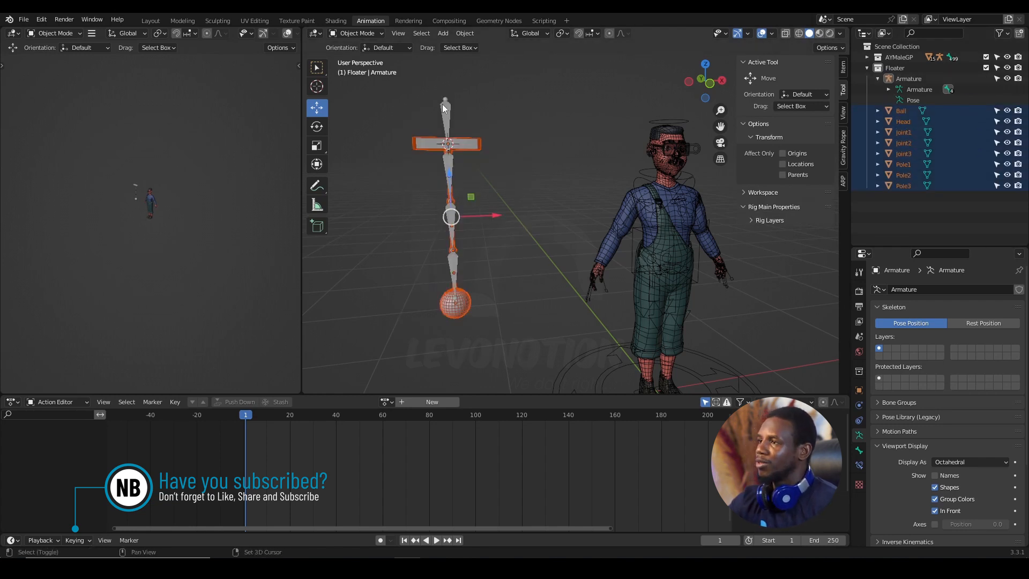
shift+click(447, 108)
key(ctrl+p)
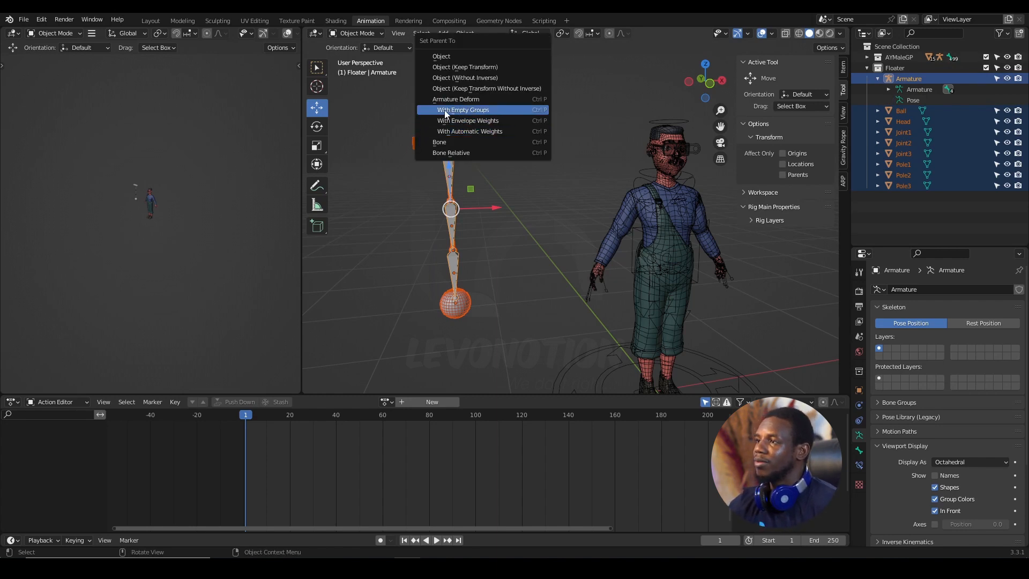
click(481, 110)
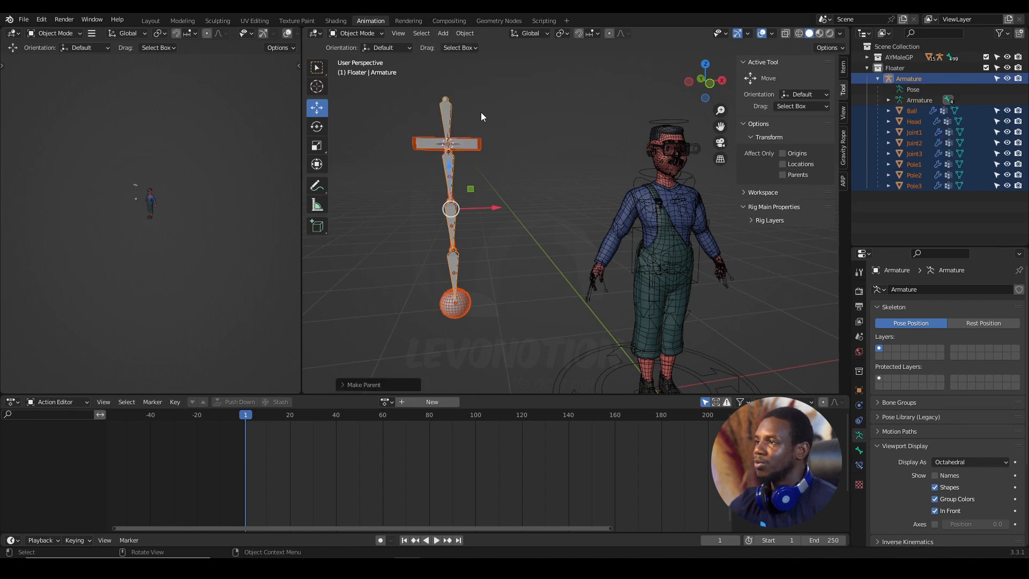
- Inspect the Head block's vertex groups and its Armature modifier
click(532, 157)
click(470, 147)
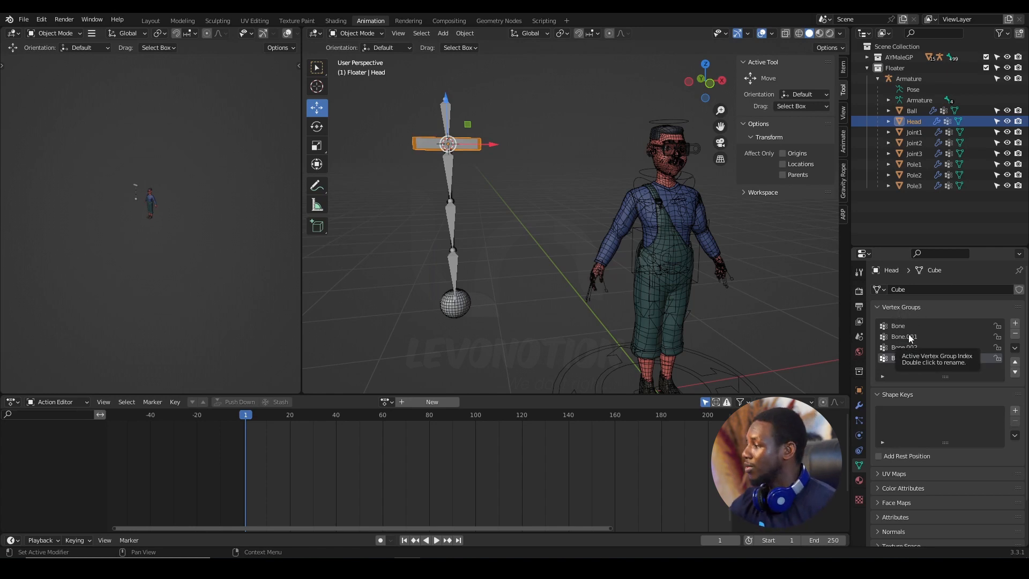
click(859, 406)
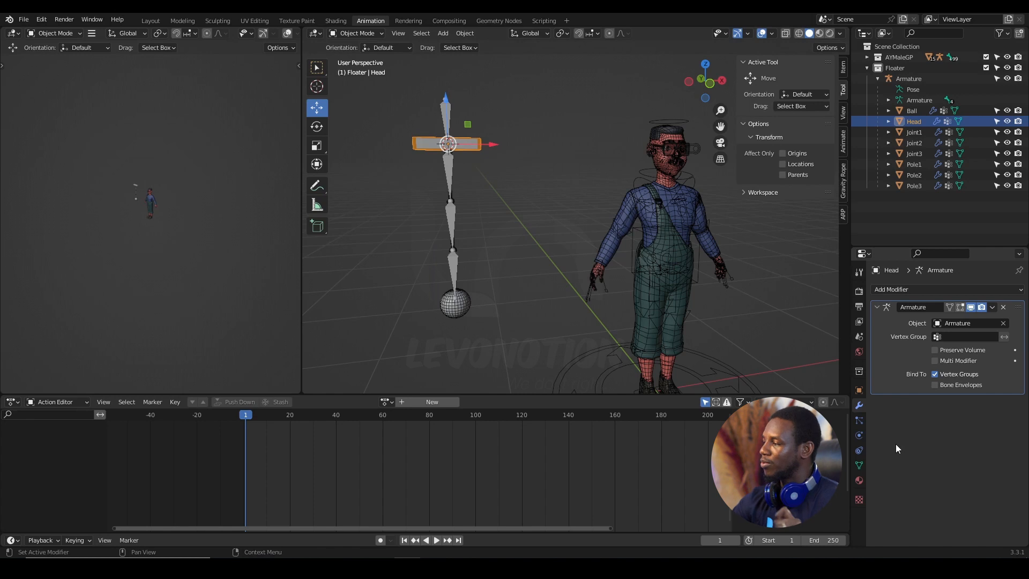
click(860, 464)
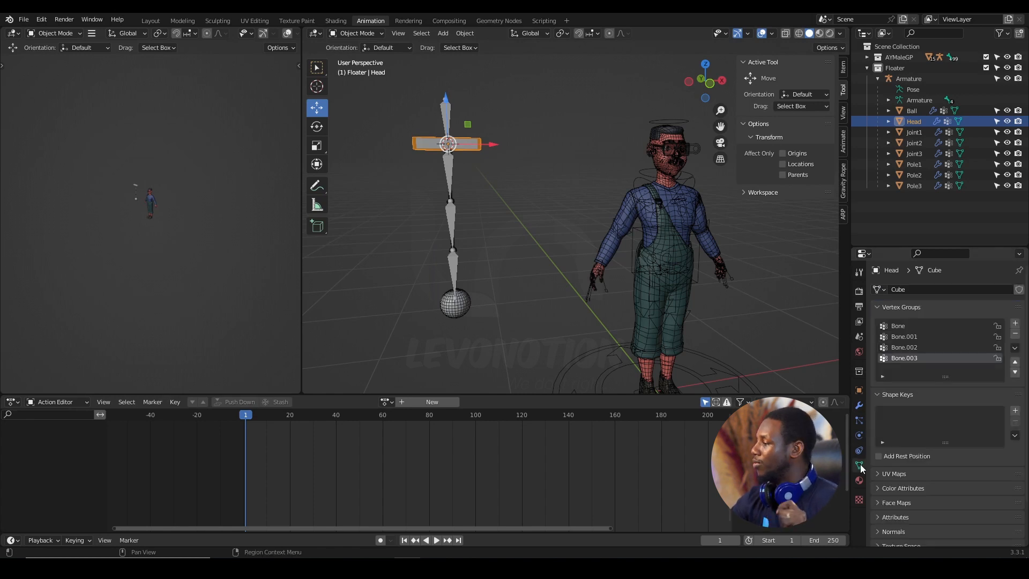
- Examine the Head block's weights for Bone, Bone.001, Bone.002 and Bone.003 in Weight Paint mode, then return to Object Mode
click(899, 325)
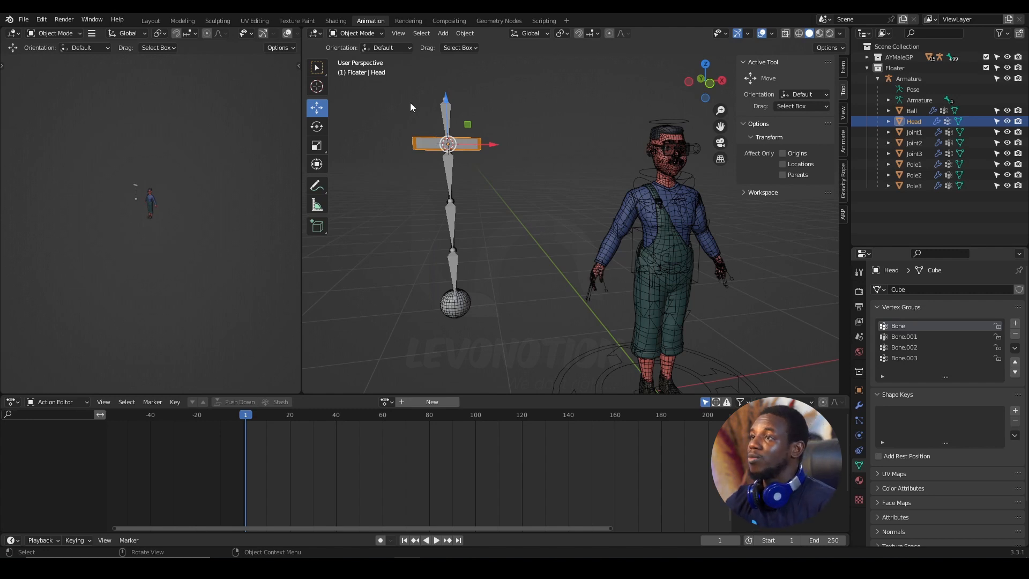
click(360, 32)
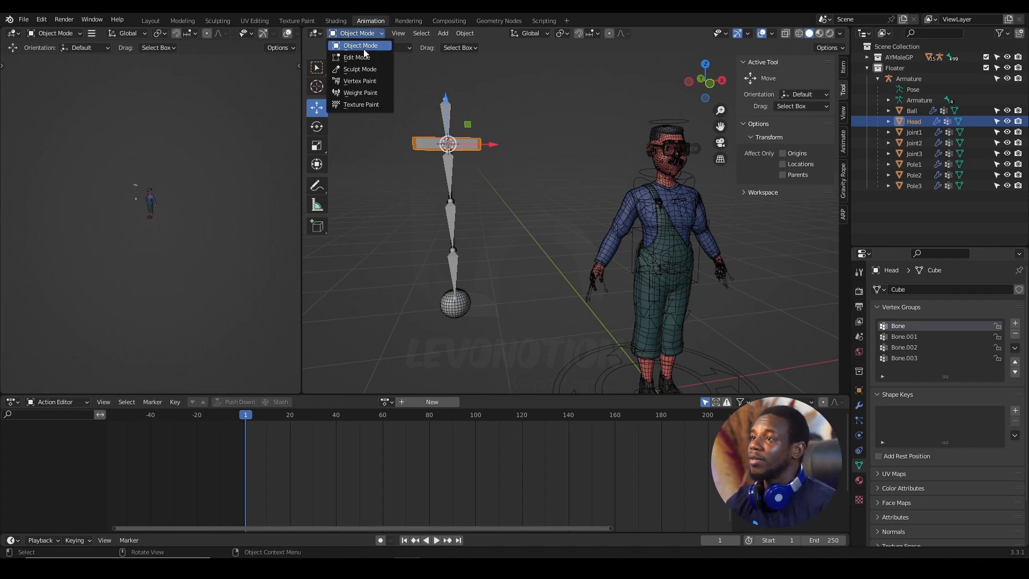
click(360, 92)
middle_drag(468, 162, 502, 171)
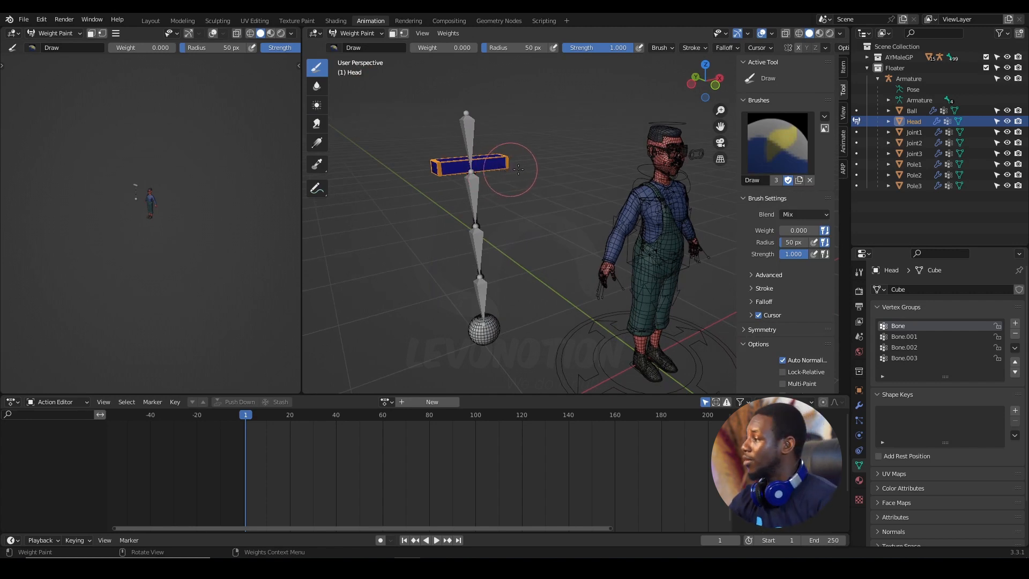
click(902, 337)
click(904, 348)
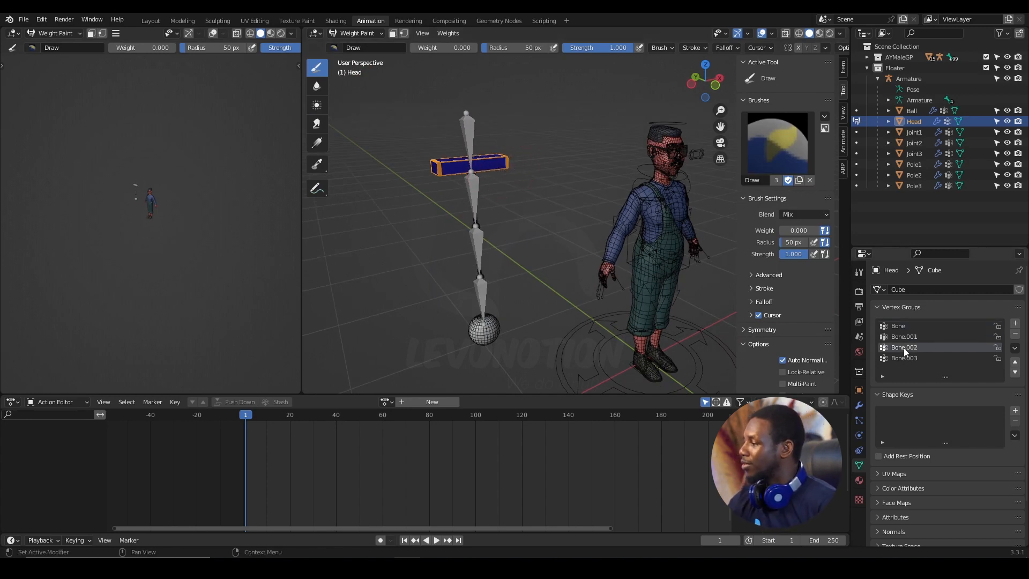
click(905, 358)
click(905, 347)
click(899, 326)
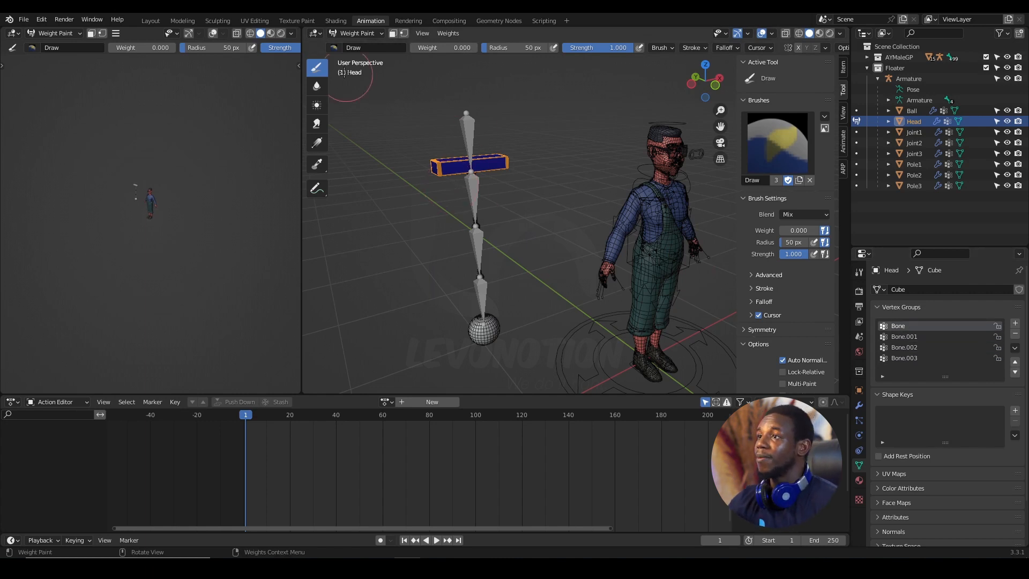
click(359, 34)
click(361, 47)
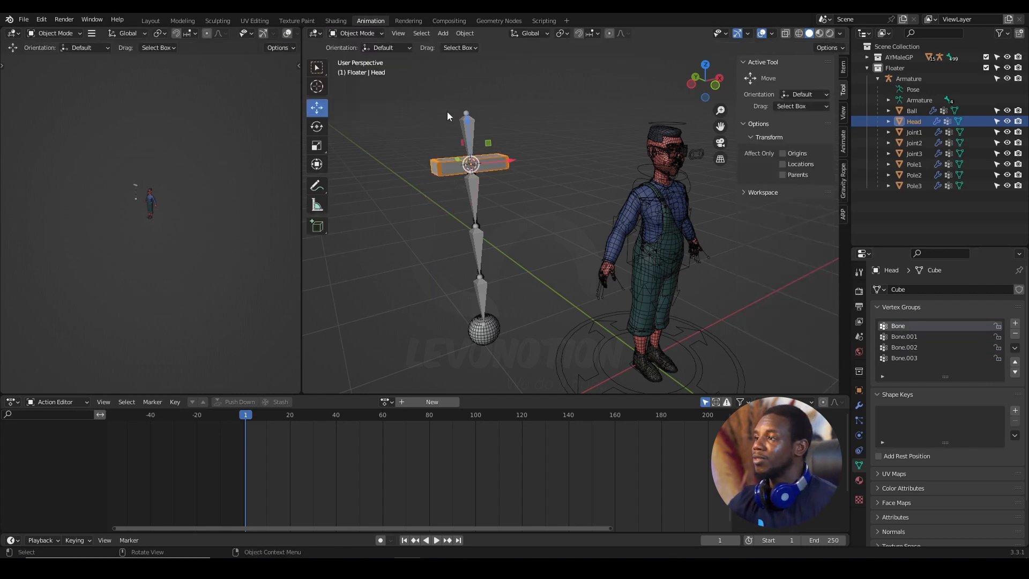
- Try moving the armature's top bone in Pose Mode to test the empty groups, then cancel the move
click(462, 125)
middle_drag(462, 125, 484, 149)
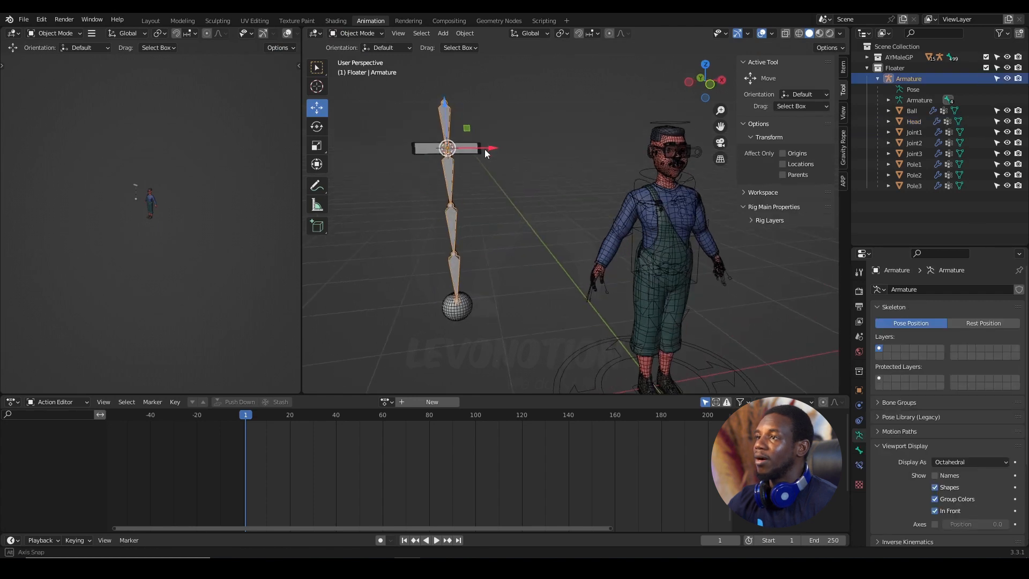
click(369, 32)
click(369, 70)
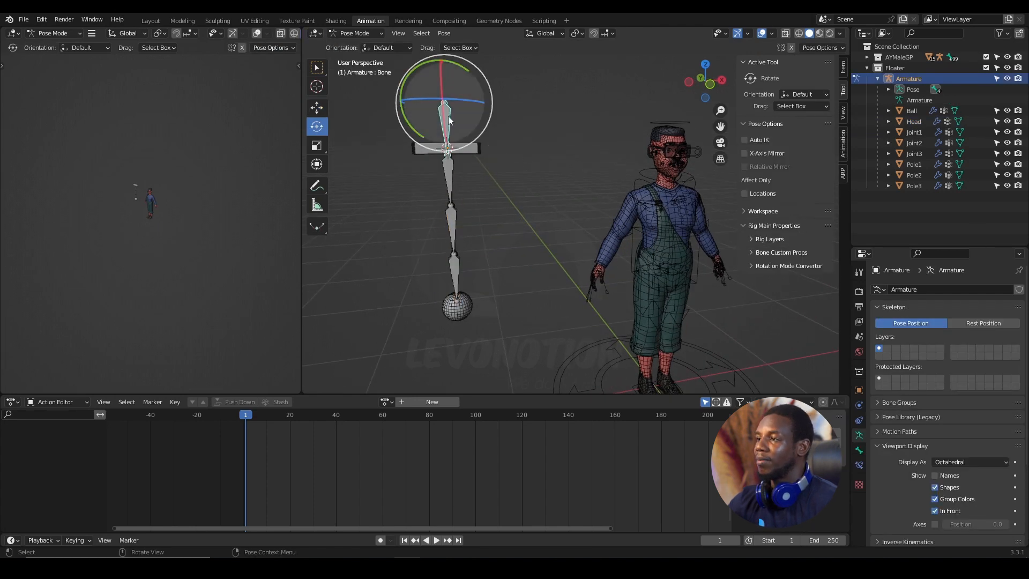
key(g)
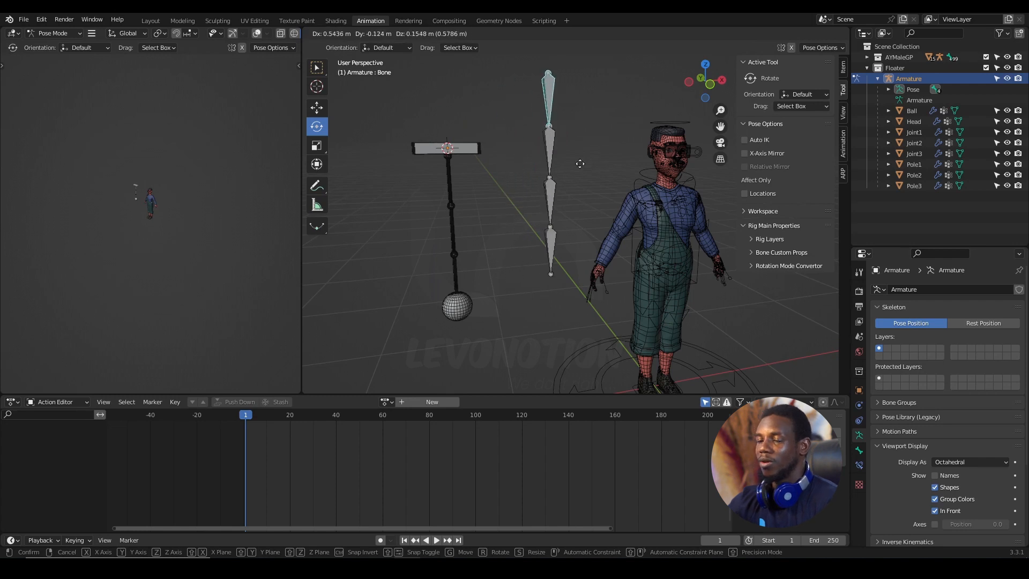
right_click(602, 193)
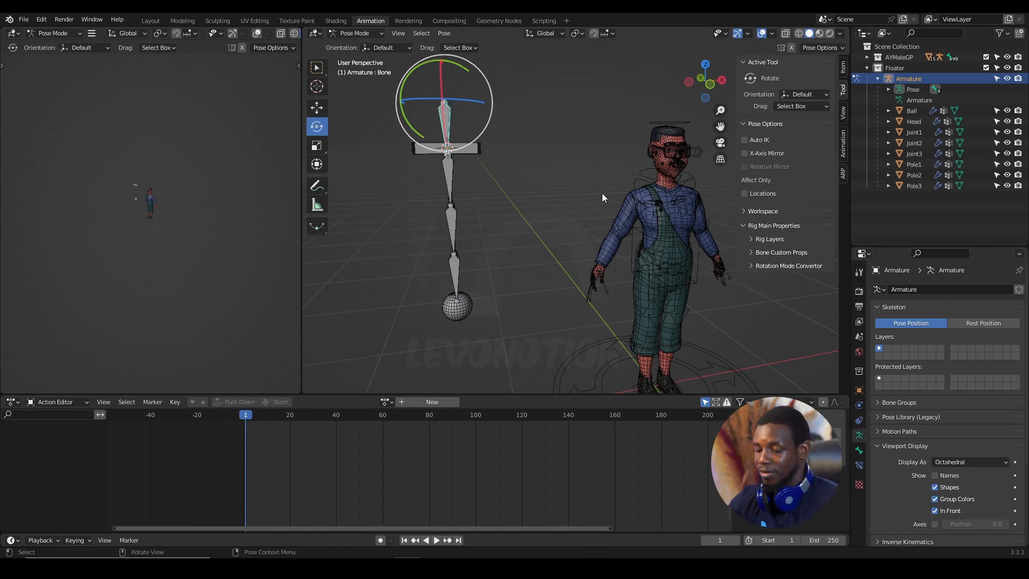
- Assign all of the Head block's vertices to the Bone vertex group with a weight of 1.000 in Edit Mode
key(KP_Decimal)
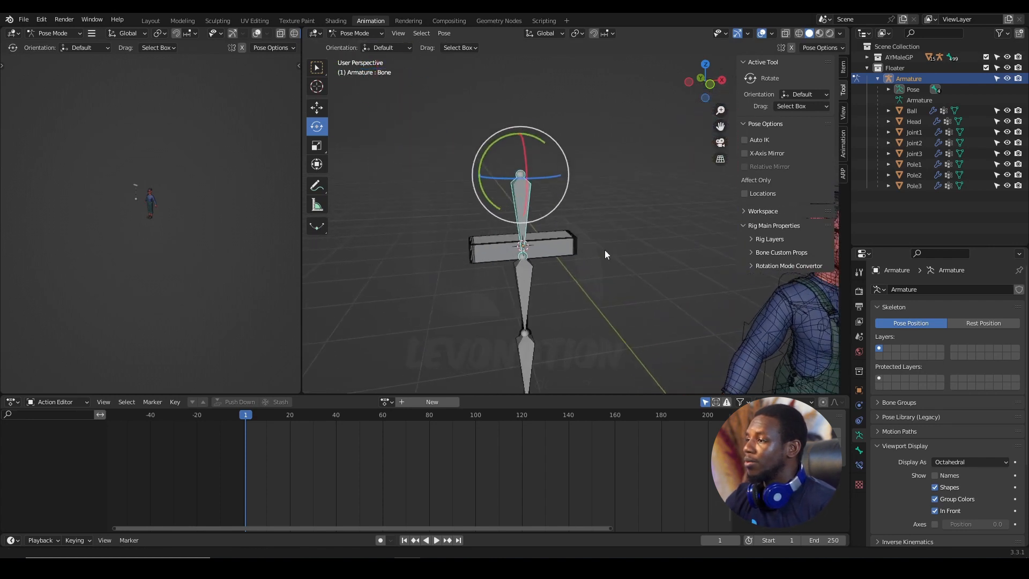
key(ctrl+Tab)
click(571, 243)
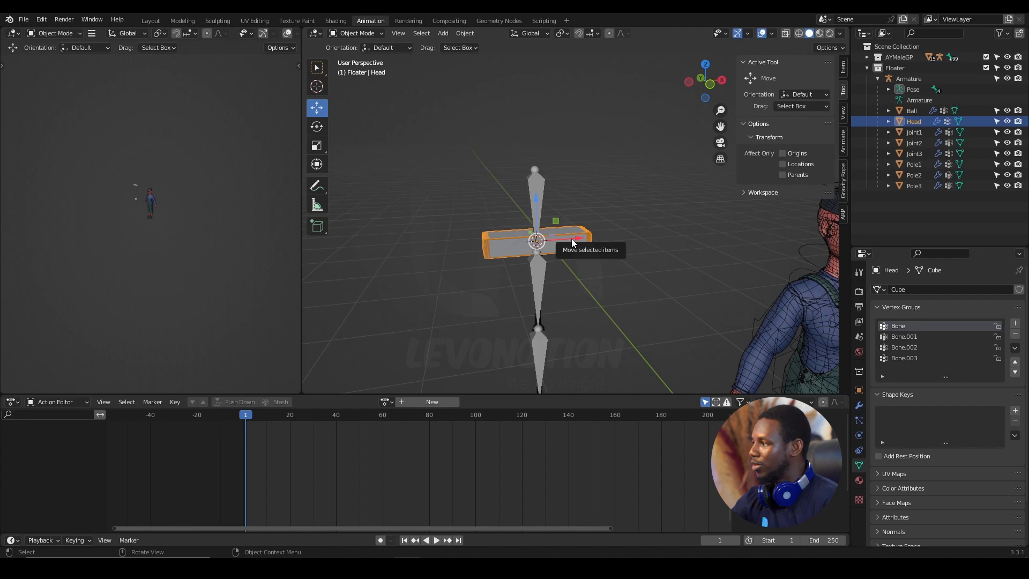
middle_drag(590, 271, 518, 230)
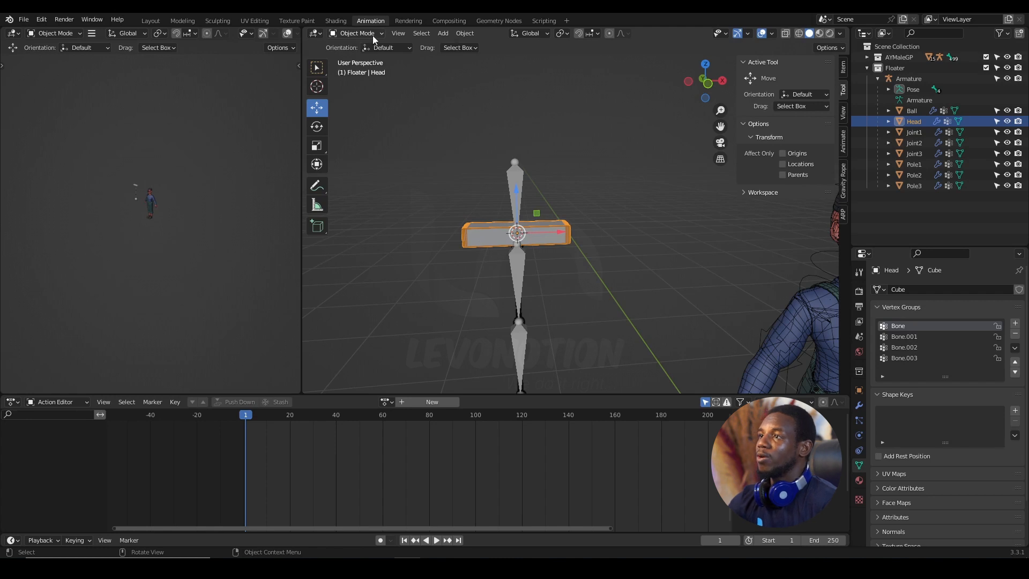
click(356, 33)
click(361, 58)
middle_drag(537, 209, 569, 238)
key(a)
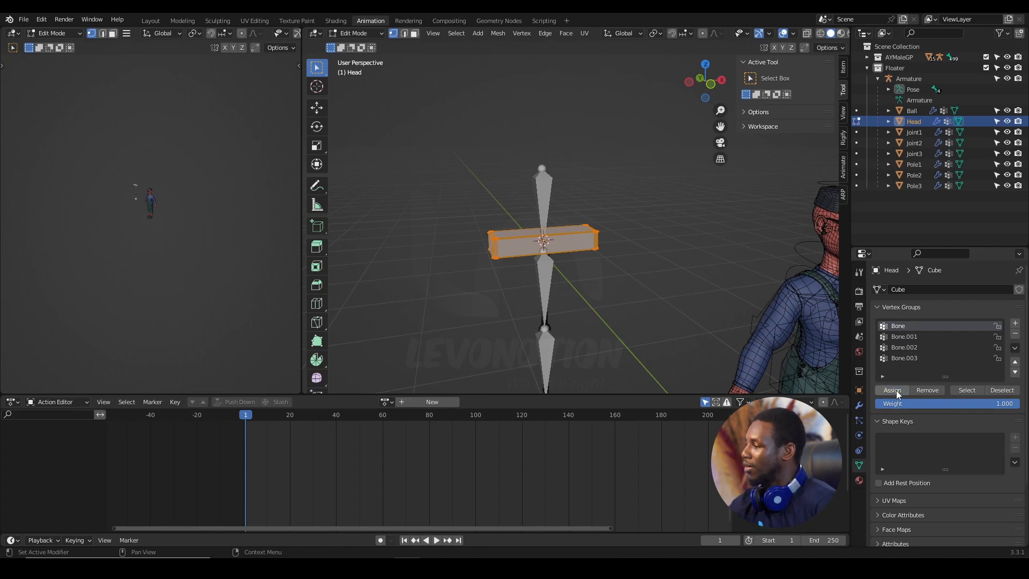
middle_drag(612, 245, 599, 216)
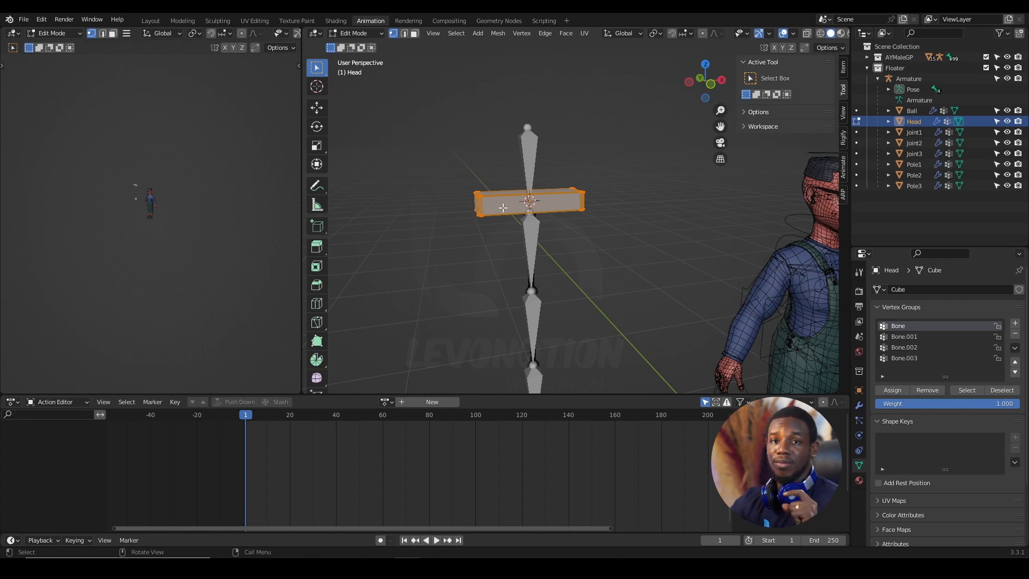
- Check the Head block's Bone group weights in Weight Paint mode, then return to Object Mode
click(378, 34)
click(356, 92)
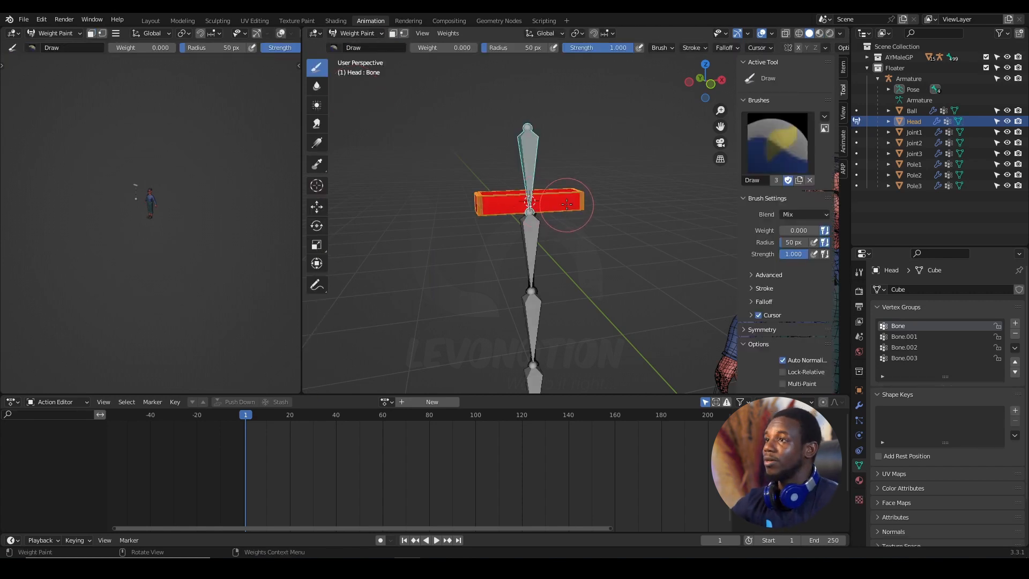
click(361, 33)
click(359, 45)
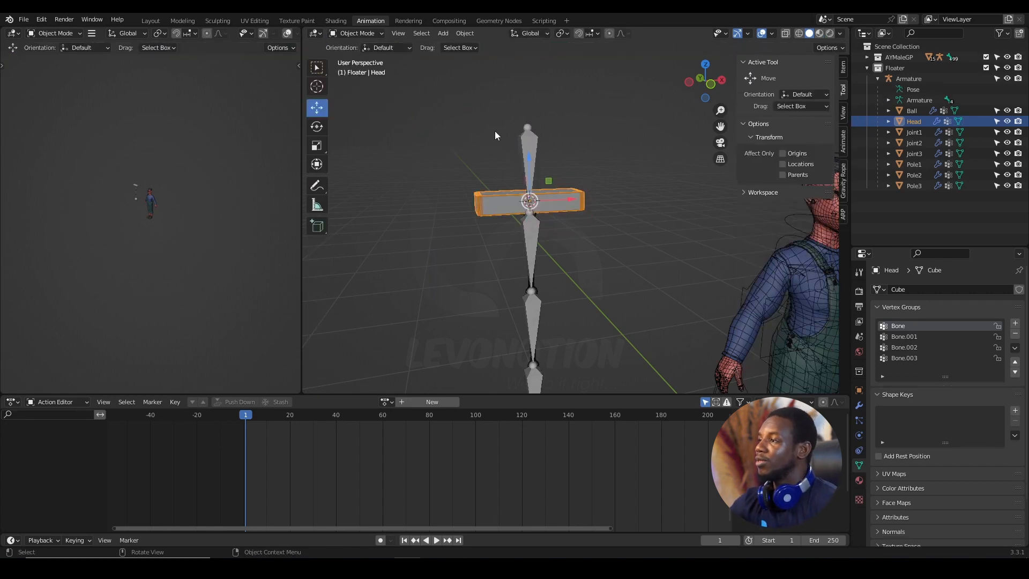
- Try moving the top bone in Pose Mode to test the Head block's new weights, then cancel the move
click(526, 135)
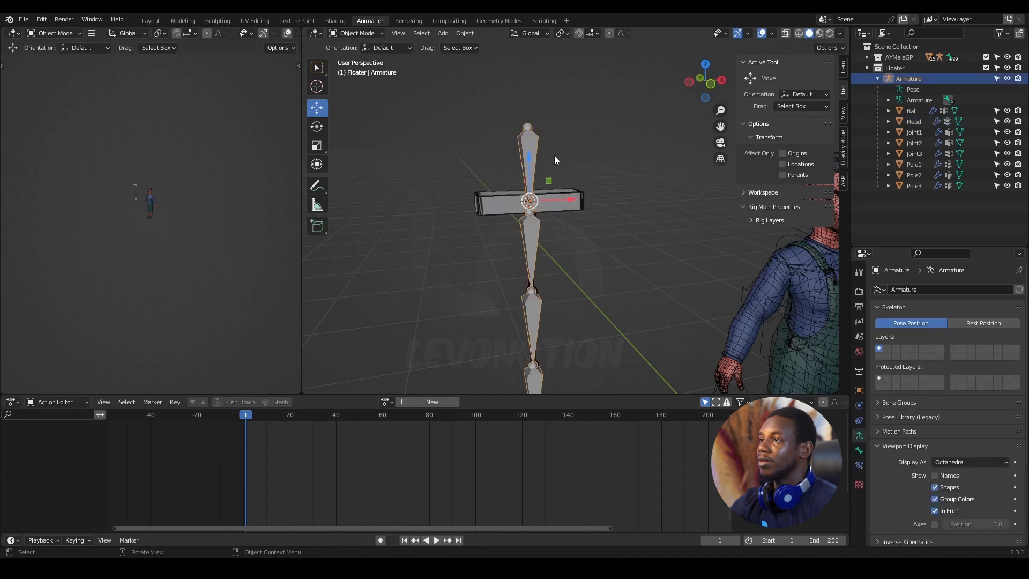
click(357, 33)
click(354, 68)
middle_drag(601, 236, 545, 224)
key(g)
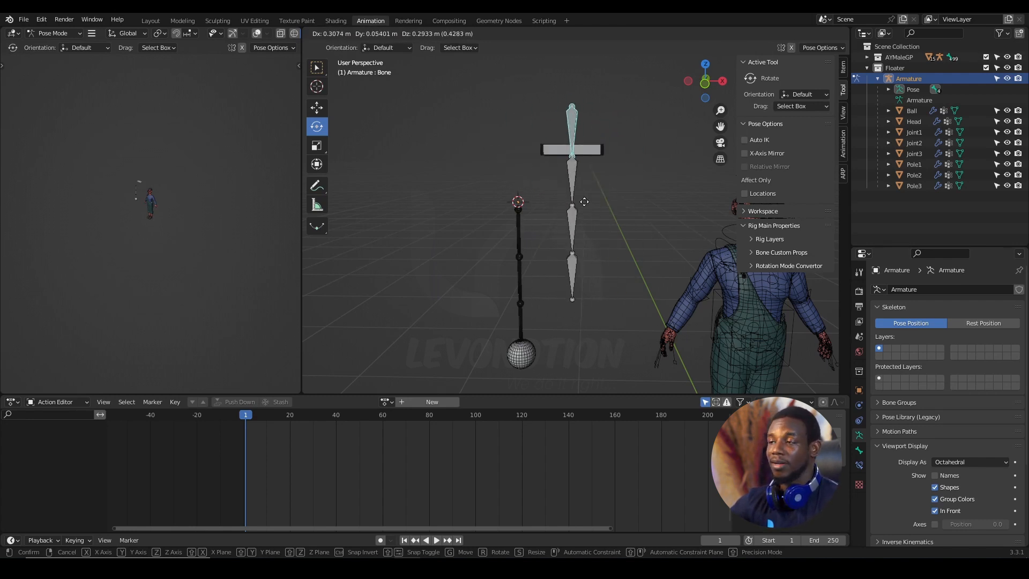
right_click(564, 240)
scroll(563, 240, up, 3)
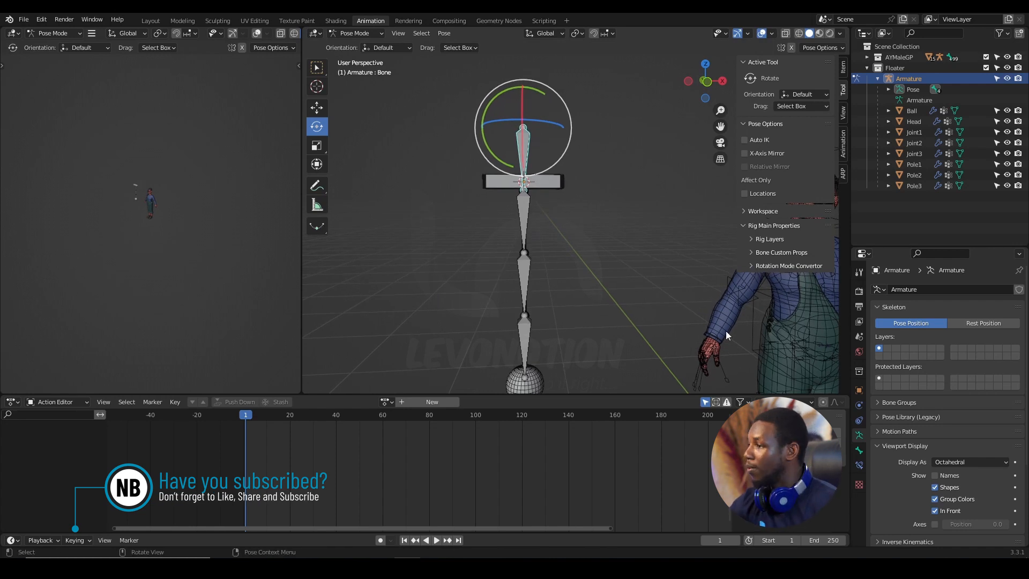
shift+middle_drag(583, 252, 576, 227)
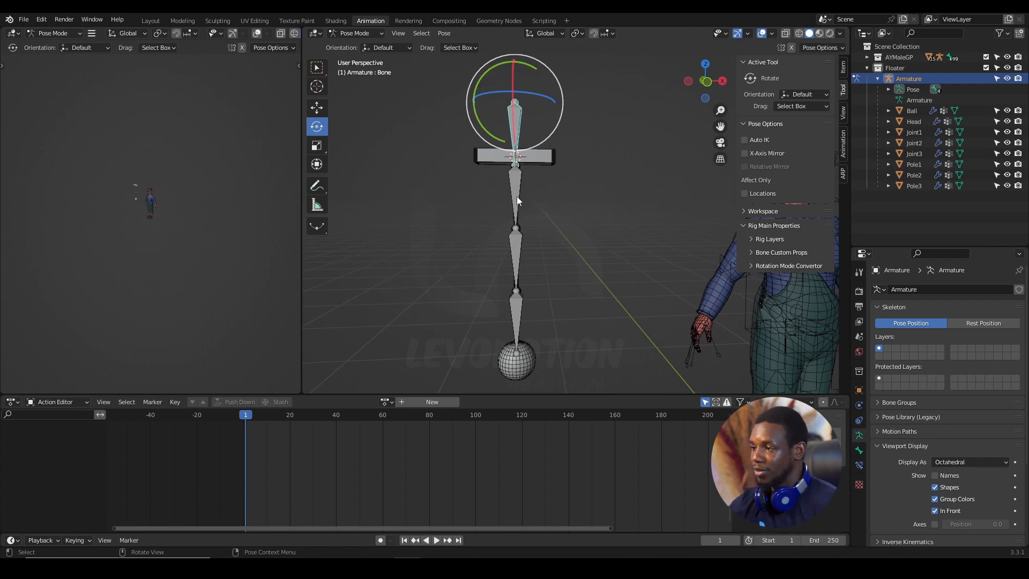
- Return to Object Mode and remove the Bone.003 and Bone.002 vertex groups from the Ball
click(358, 32)
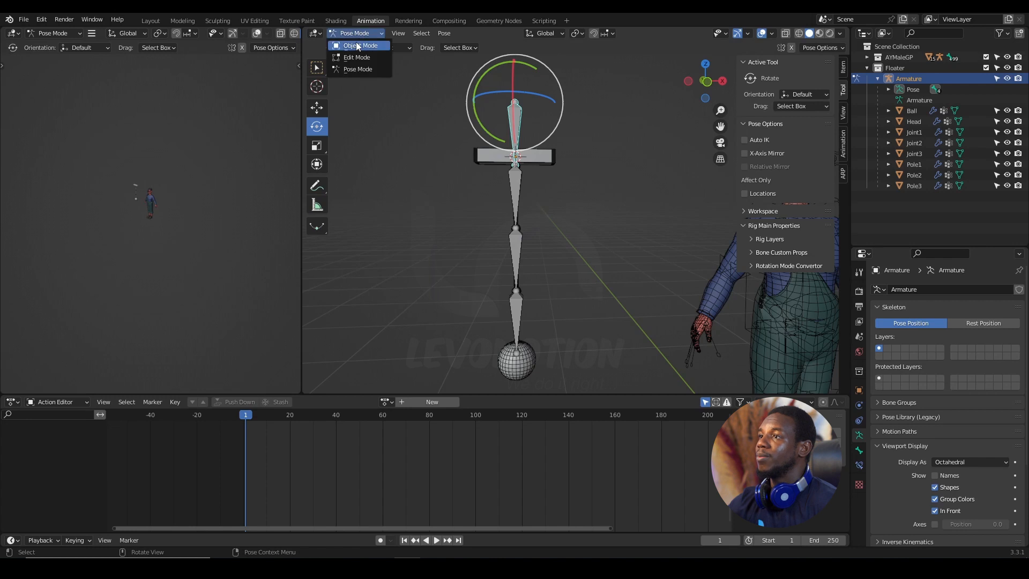
click(357, 45)
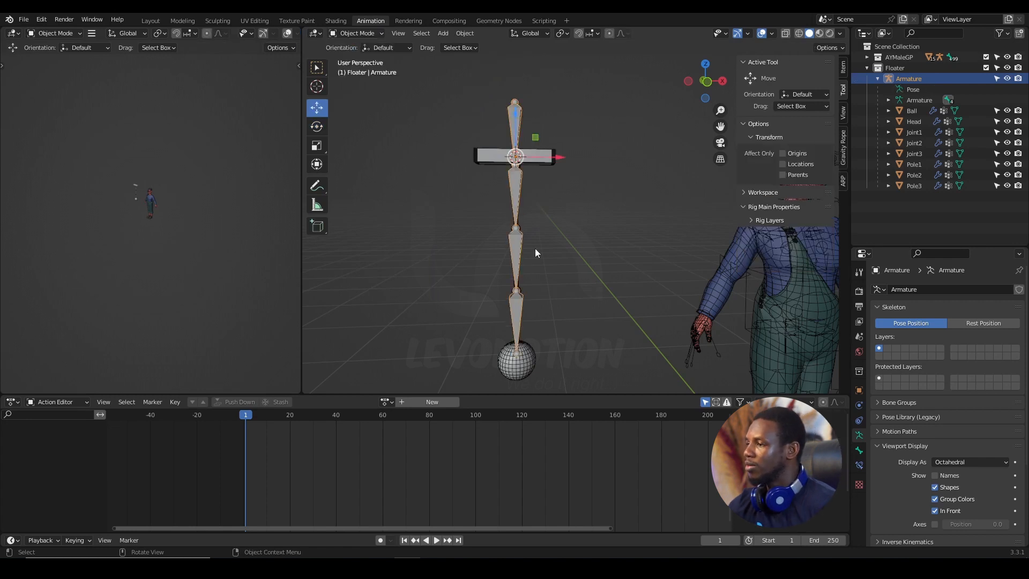
click(525, 359)
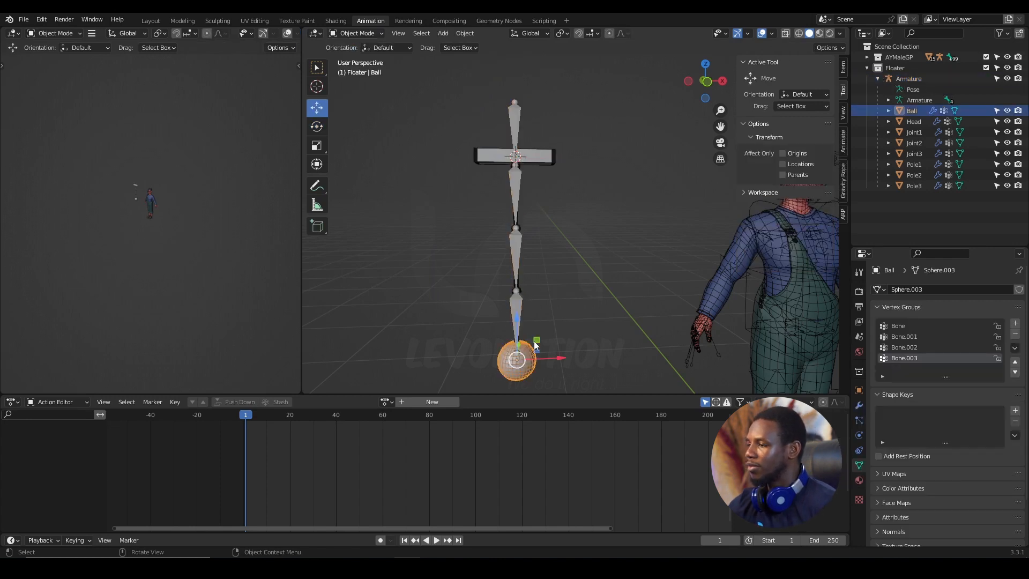
middle_drag(543, 358, 585, 270)
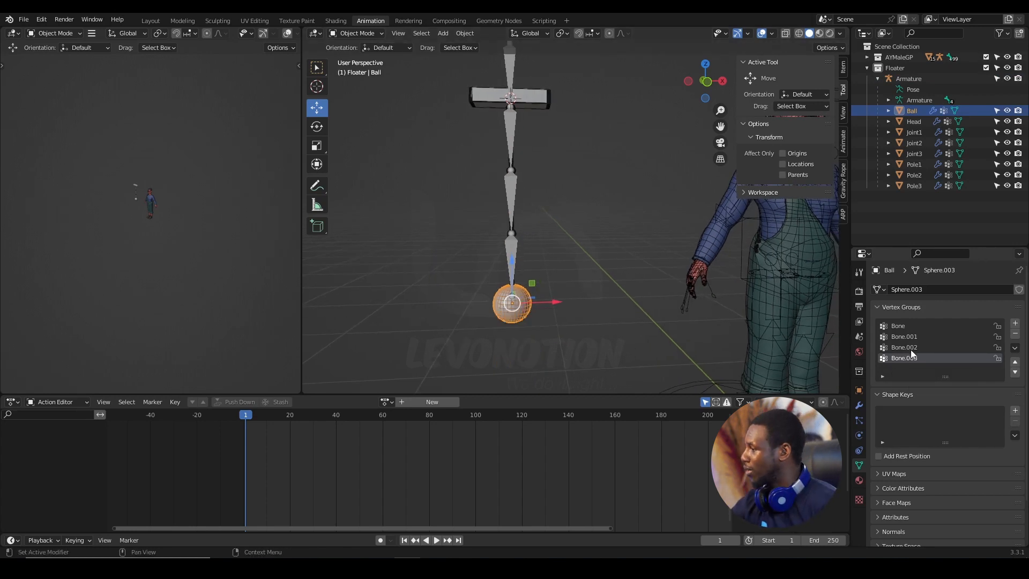
click(1015, 333)
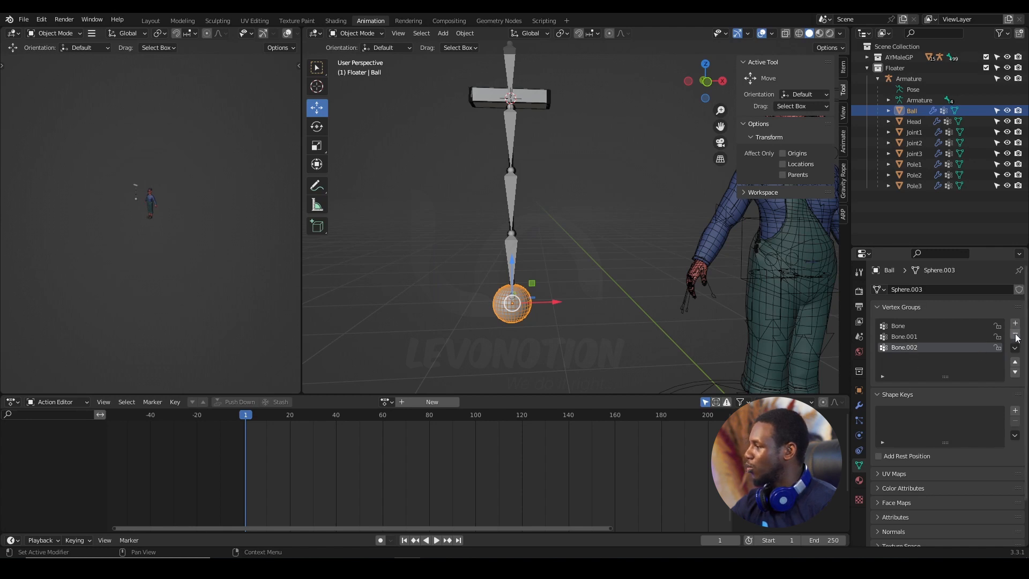
click(1014, 333)
click(577, 262)
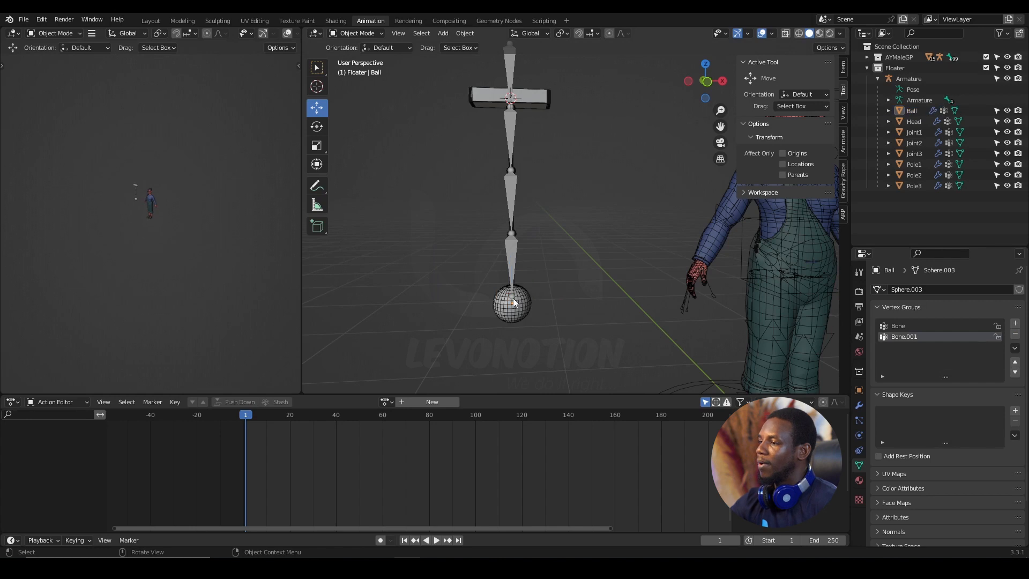
click(522, 307)
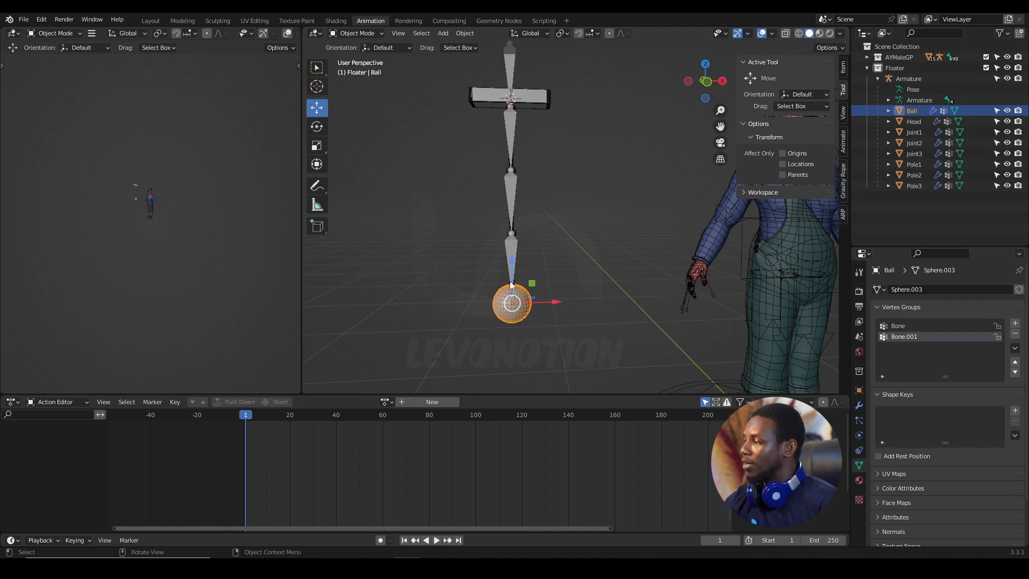
shift+click(508, 186)
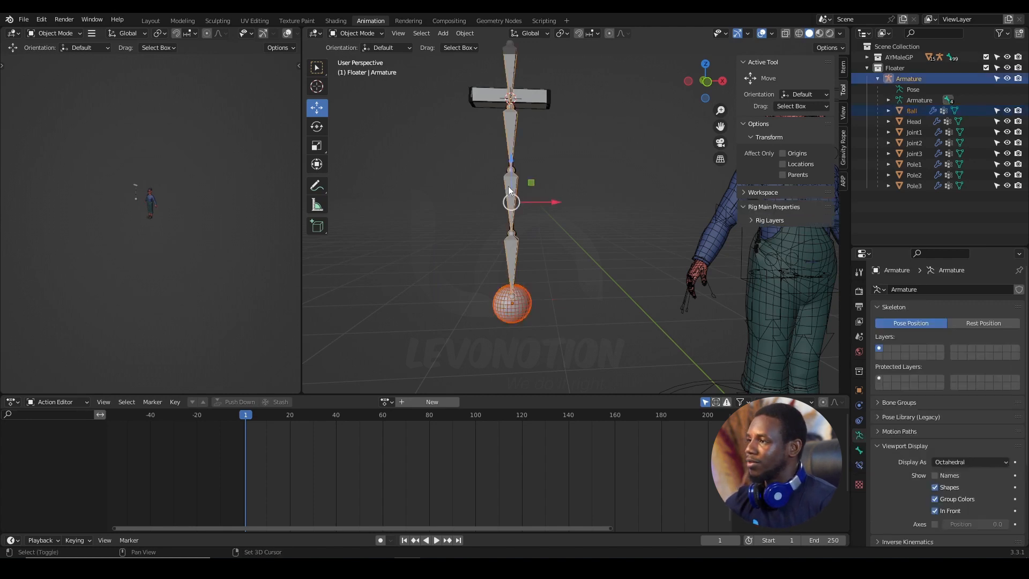
middle_drag(534, 177, 534, 180)
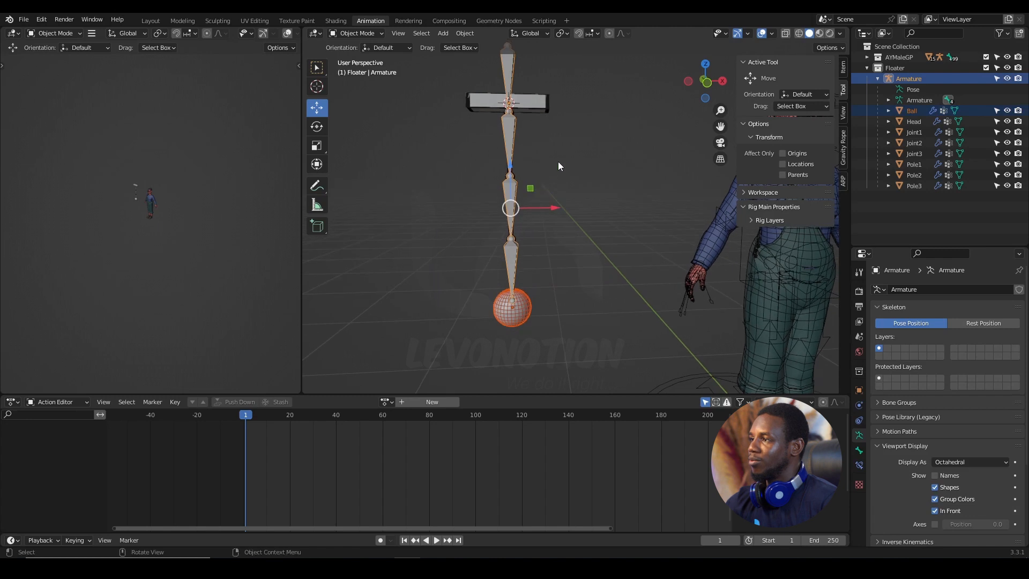
click(558, 162)
- Put the armature into Pose Mode, then select the Ball and switch it to Weight Paint mode
click(511, 199)
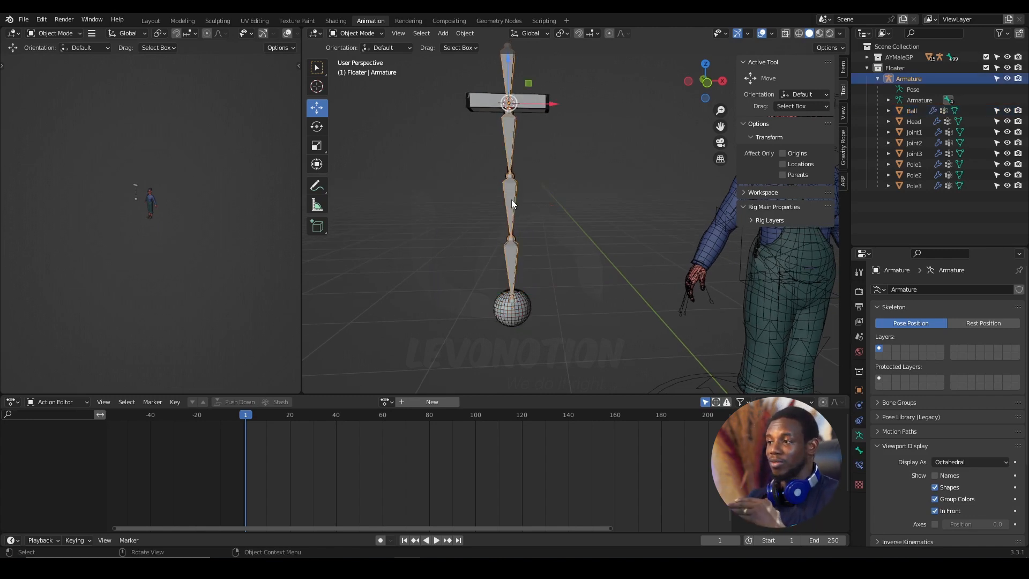
click(375, 35)
click(371, 66)
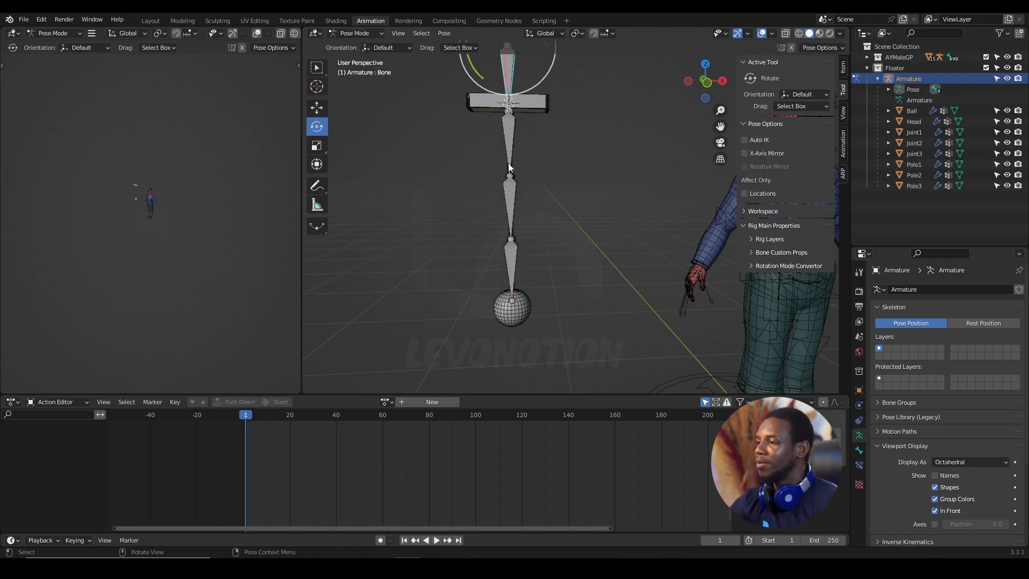
click(523, 310)
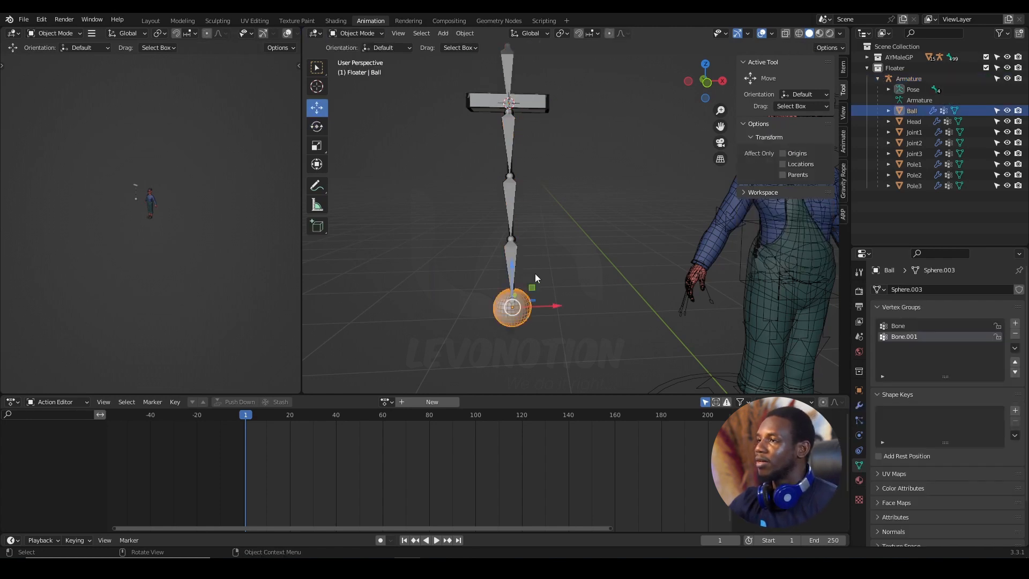
click(363, 32)
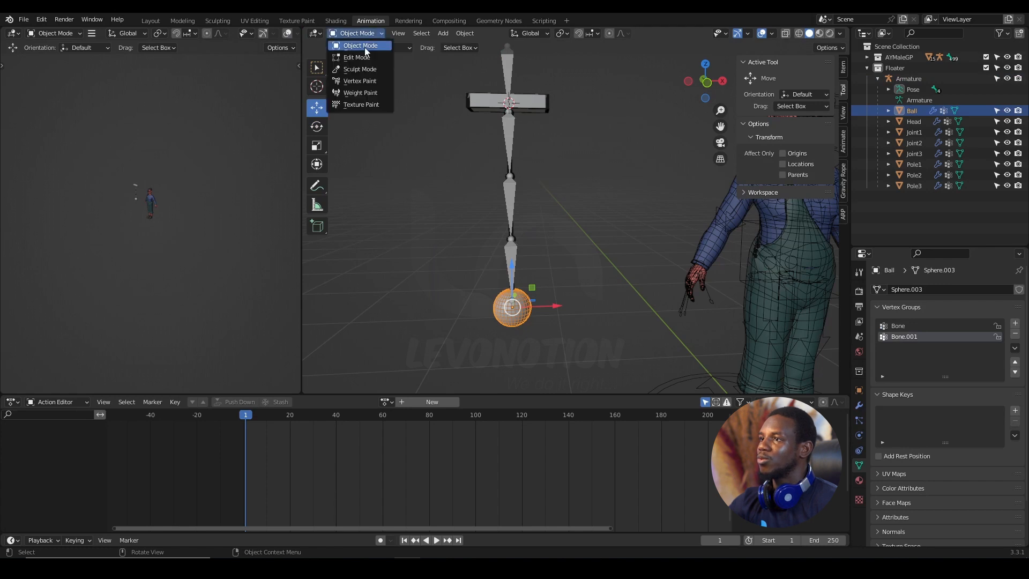
click(361, 94)
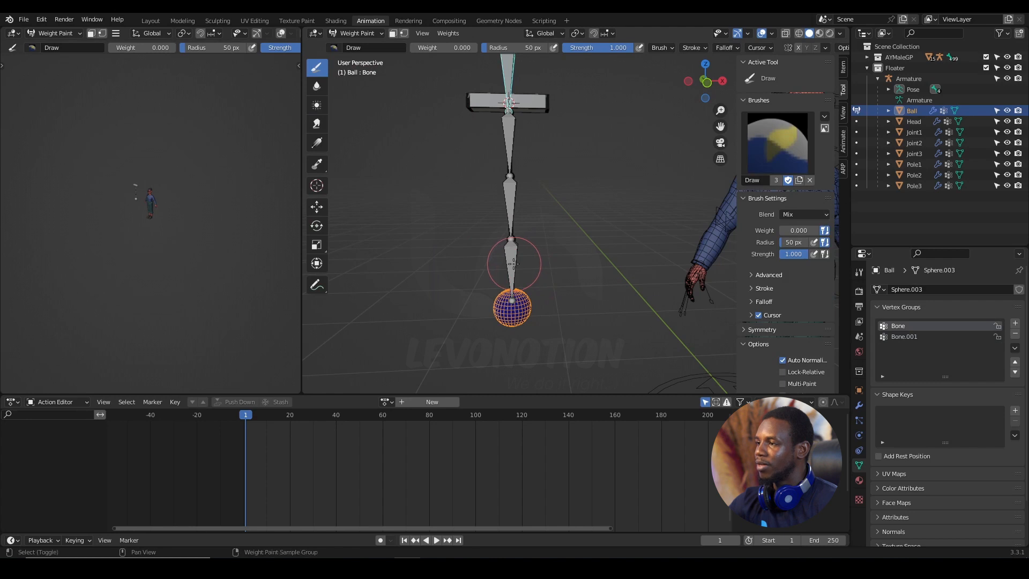
- Add Bone.003 and Bone.002 to the bone selection and assign the Ball's weights automatically from the selected bones
shift+click(513, 264)
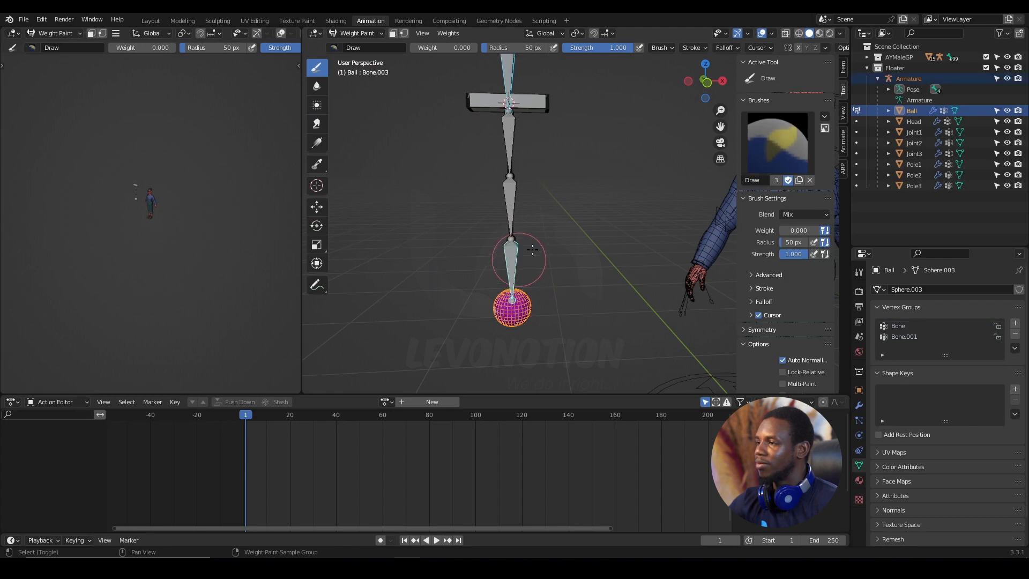
shift+click(509, 204)
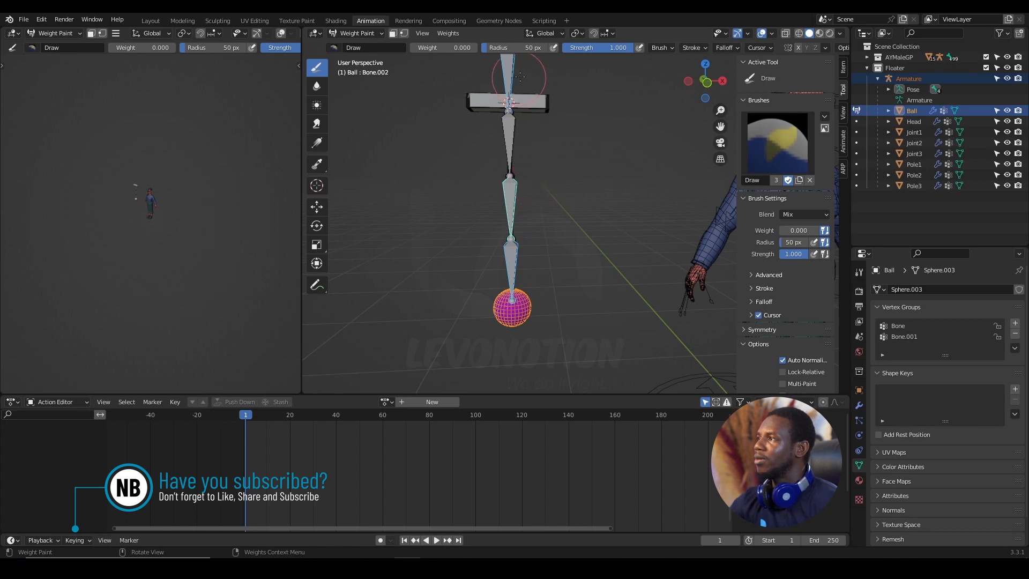
click(448, 33)
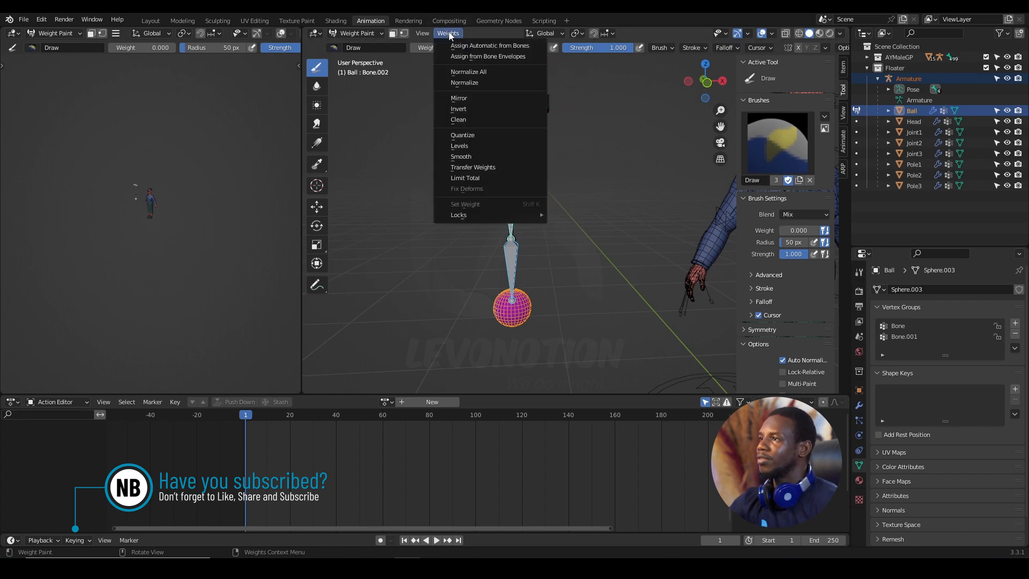
click(506, 48)
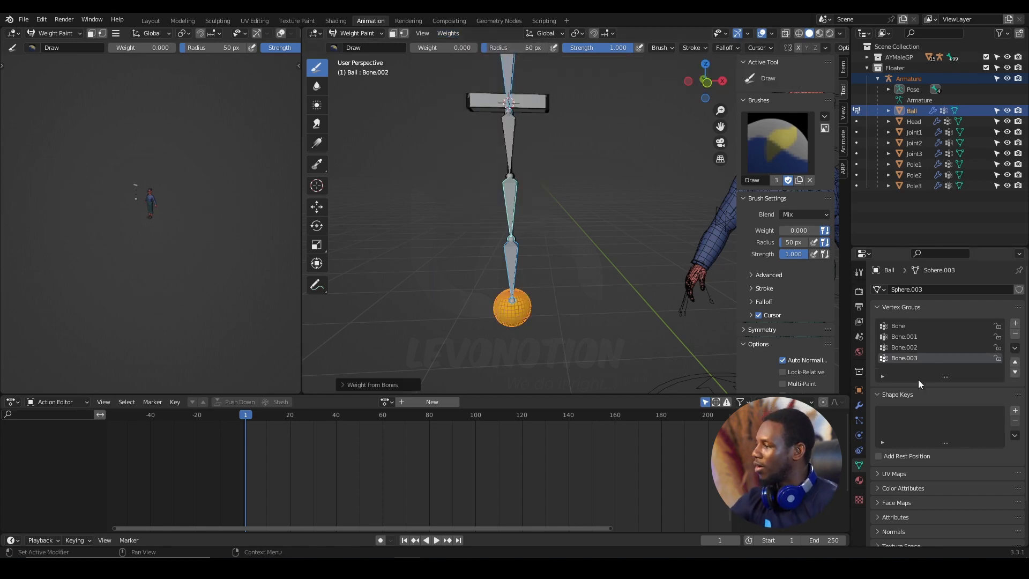
- Compare the Ball's weights across the Bone, Bone.001, Bone.002 and Bone.003 vertex groups
click(905, 348)
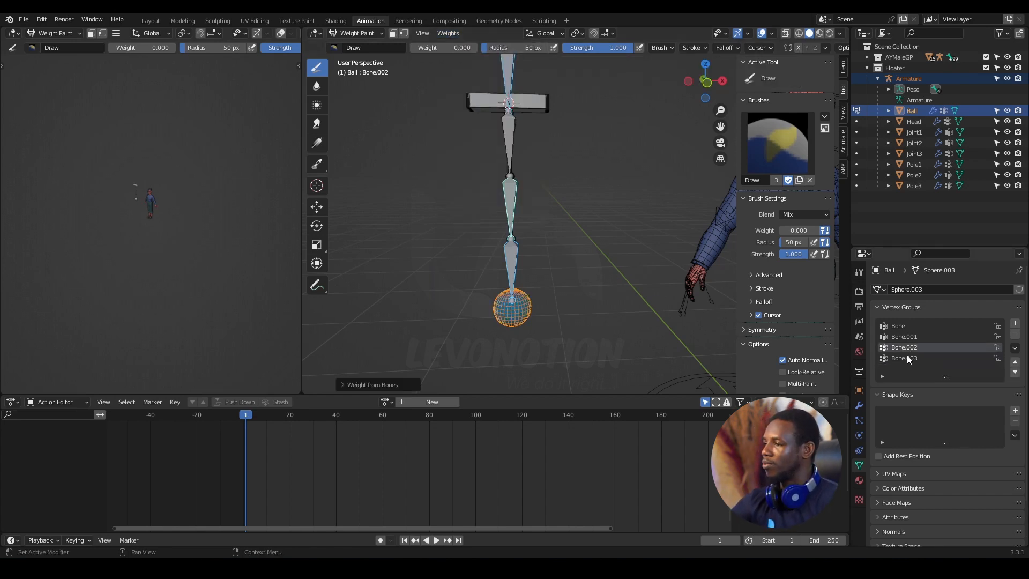
click(906, 358)
scroll(515, 288, up, 4)
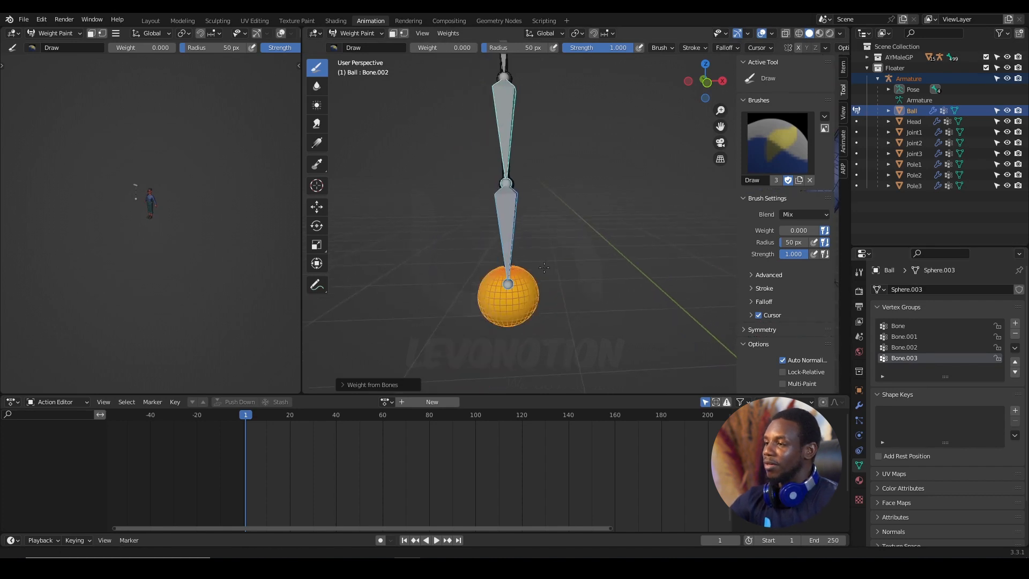
shift+middle_drag(515, 288, 538, 252)
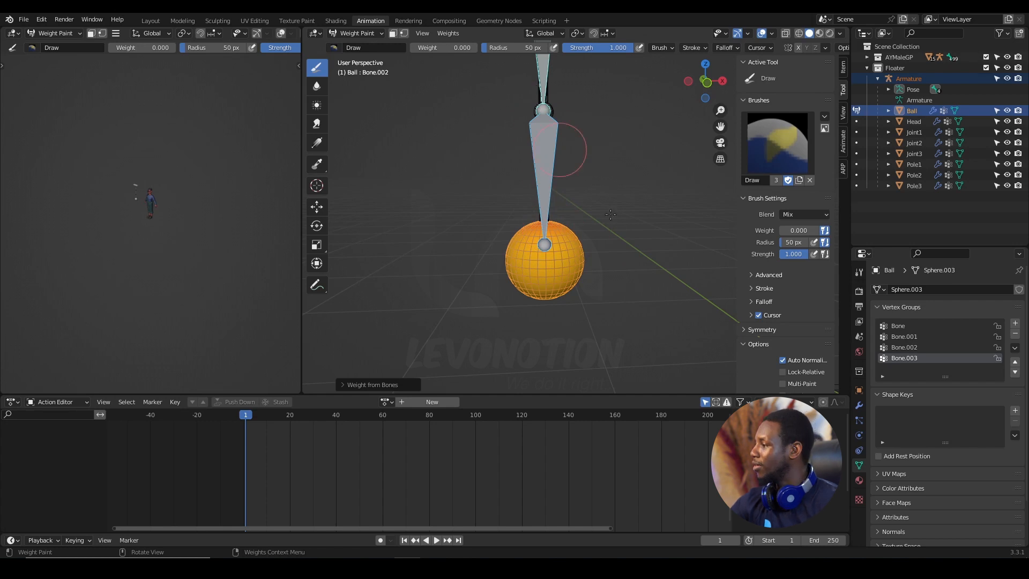
click(903, 348)
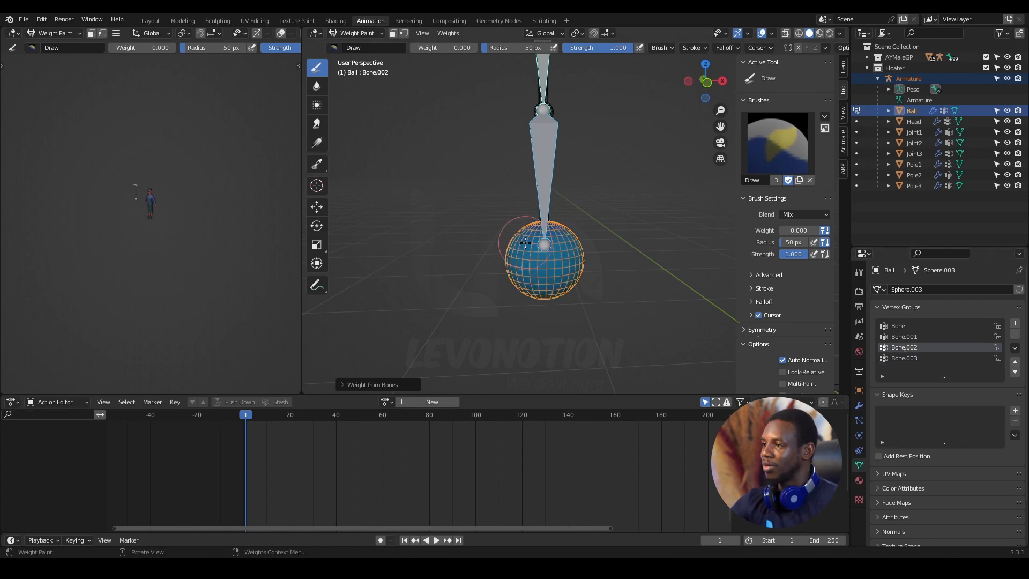
click(903, 337)
click(899, 326)
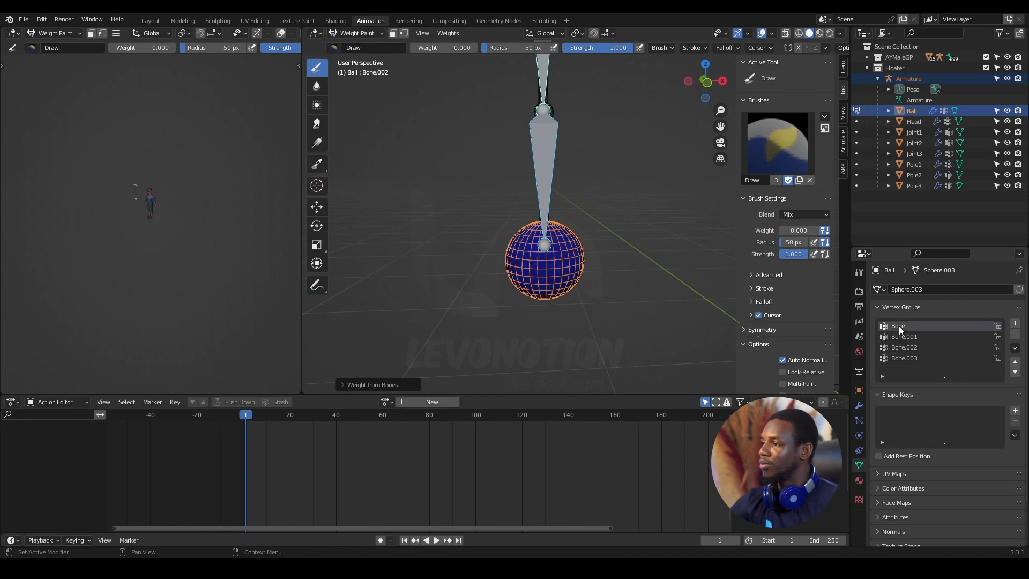
scroll(521, 152, down, 5)
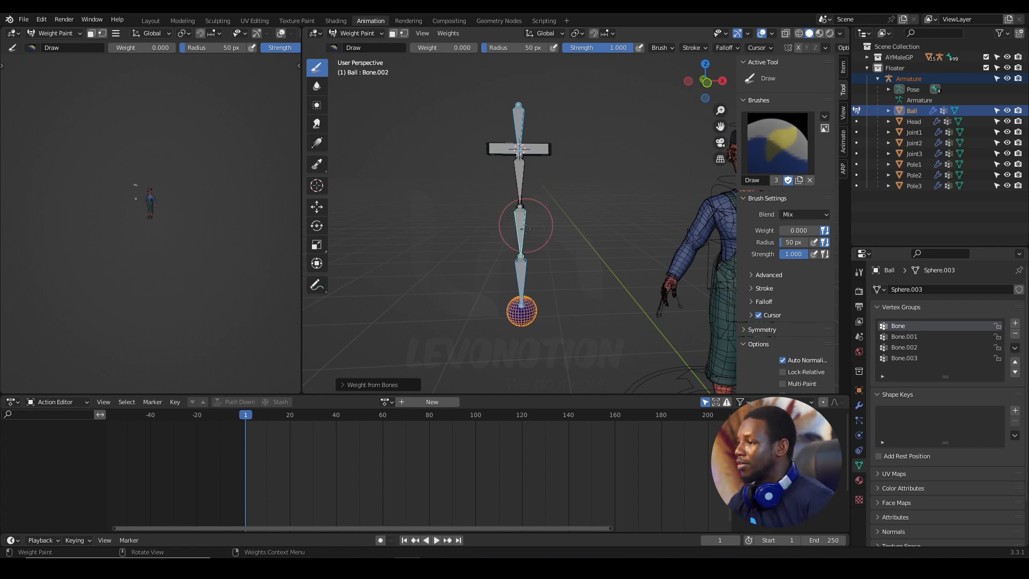
mouse_move(525, 223)
middle_down()
mouse_move(554, 246)
mouse_move(535, 238)
middle_up()
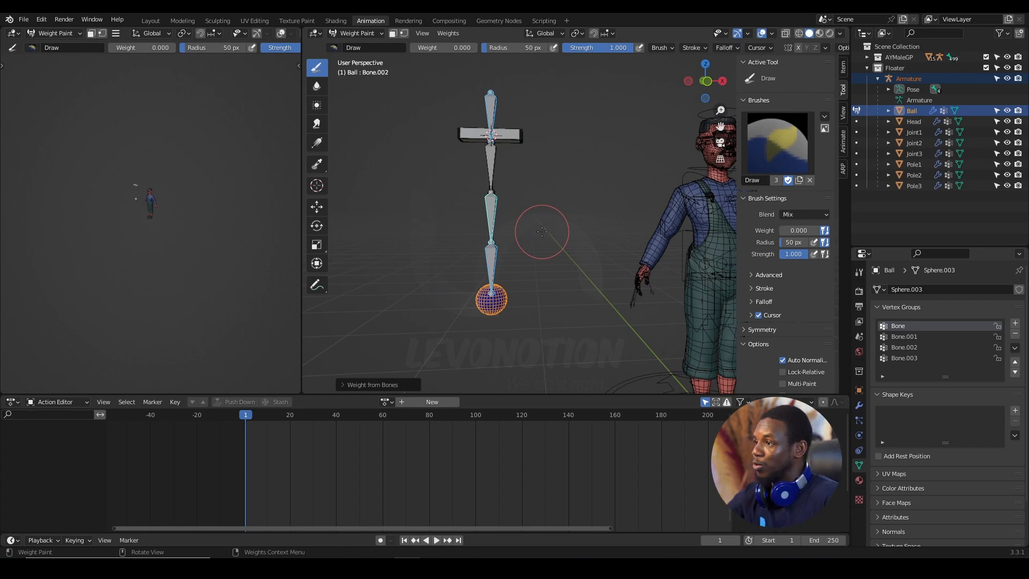
mouse_move(569, 241)
middle_down()
mouse_move(545, 259)
mouse_move(568, 257)
middle_up()
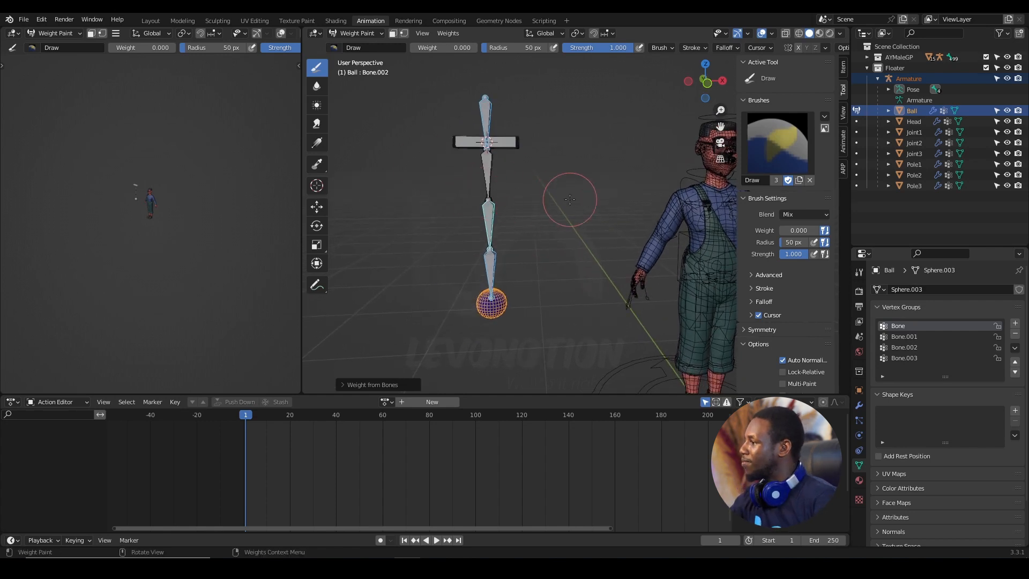
middle_drag(528, 160, 480, 176)
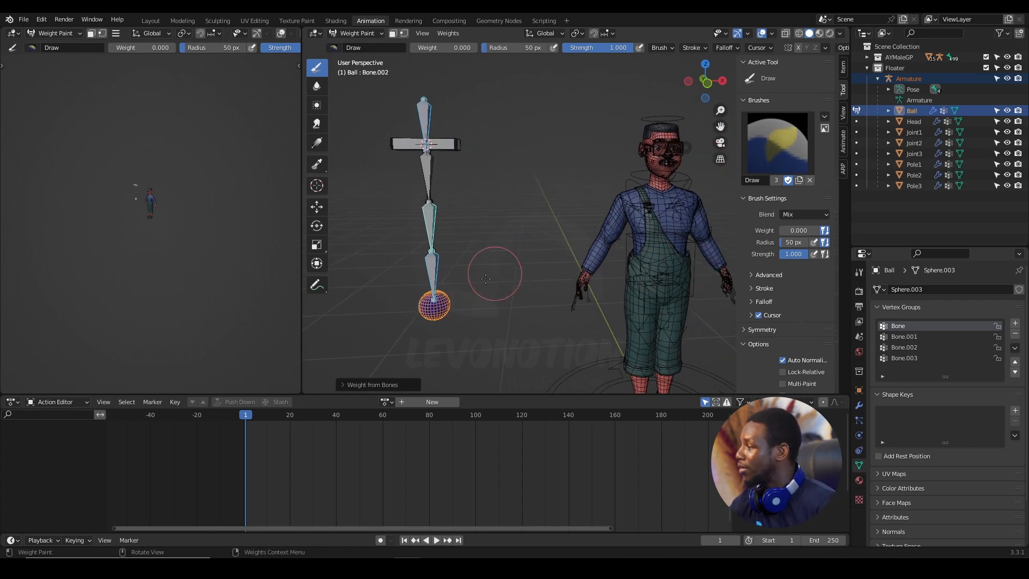
- Return to Object Mode, then inspect the Head block's vertex groups and modifiers
key(ctrl+Tab)
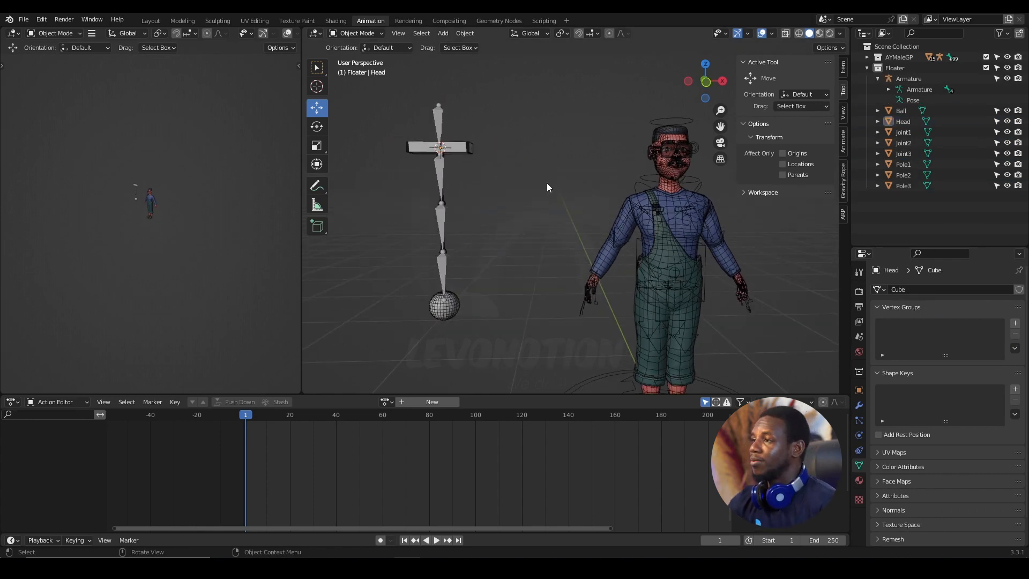
click(464, 149)
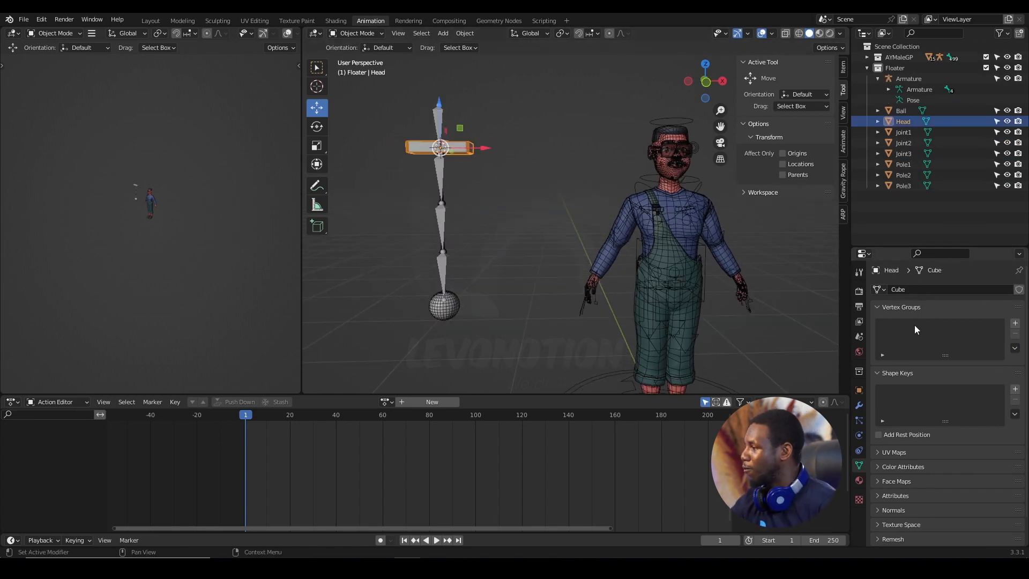
click(859, 405)
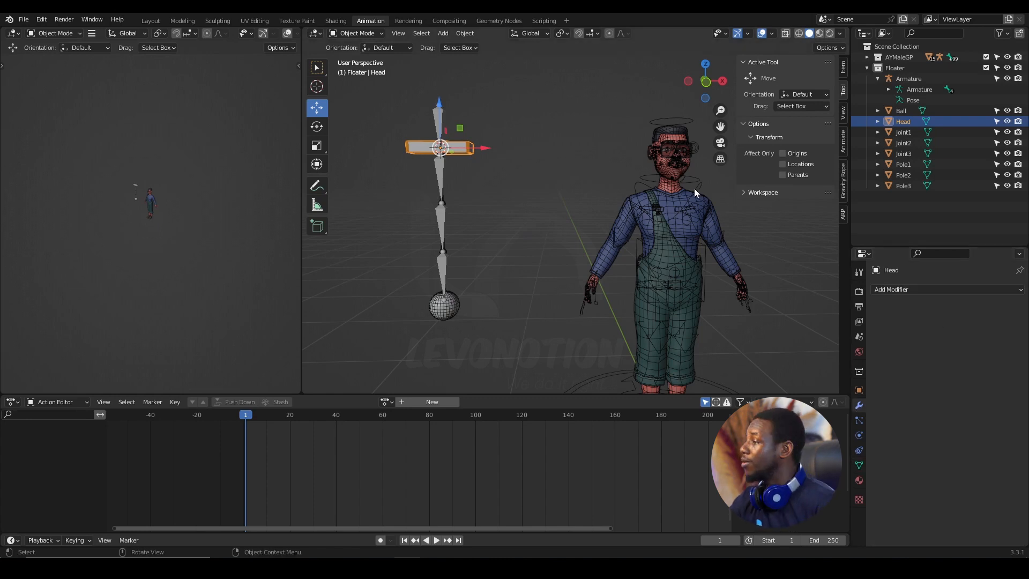
mouse_move(532, 228)
middle_down()
mouse_move(545, 230)
mouse_move(523, 237)
mouse_move(536, 224)
middle_up()
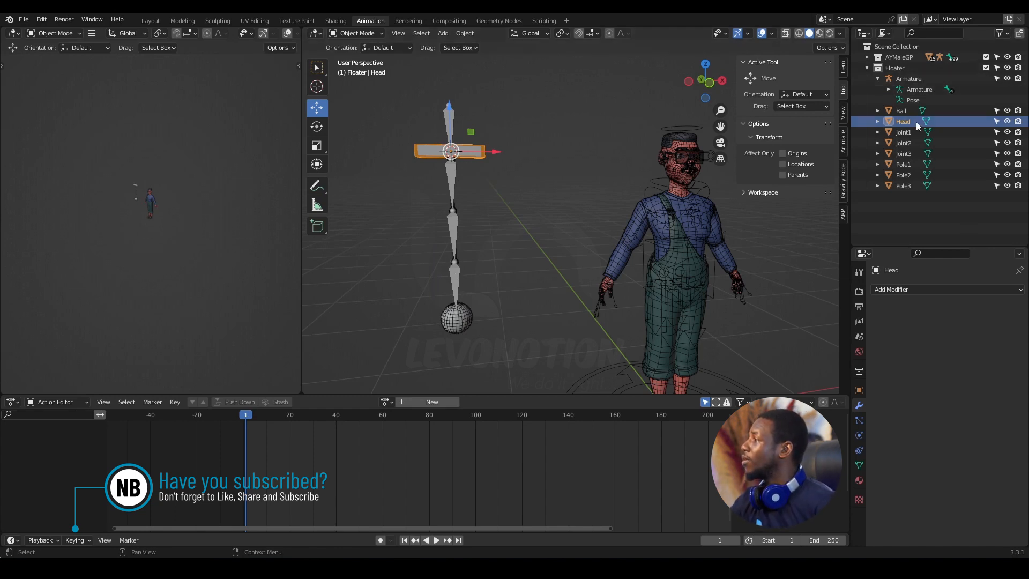
- Select all the Floater meshes with the armature hidden, unhide and add the armature, and parent them to it with empty groups
click(1008, 78)
click(386, 115)
drag(370, 114, 552, 348)
click(1007, 78)
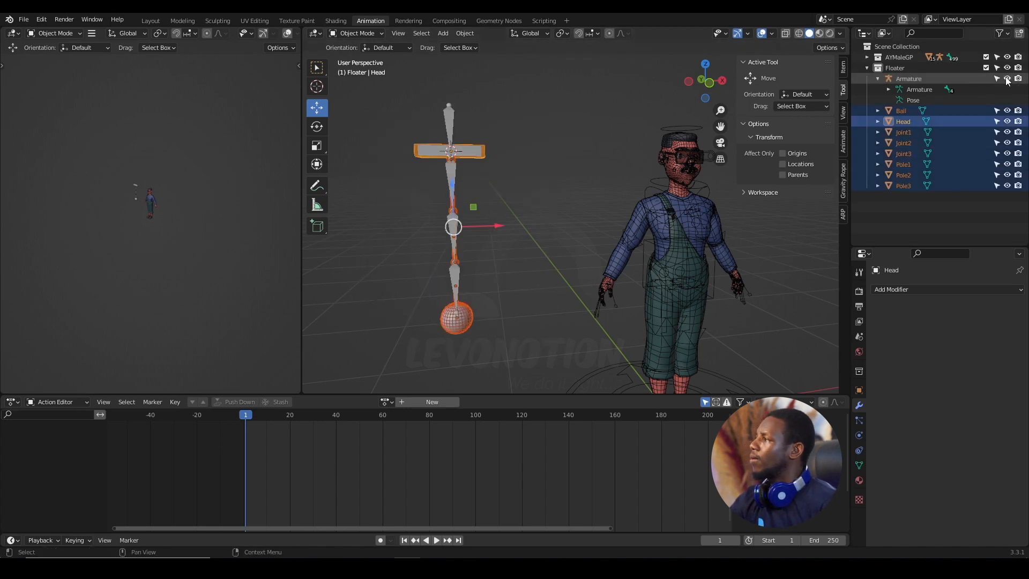
shift+click(450, 121)
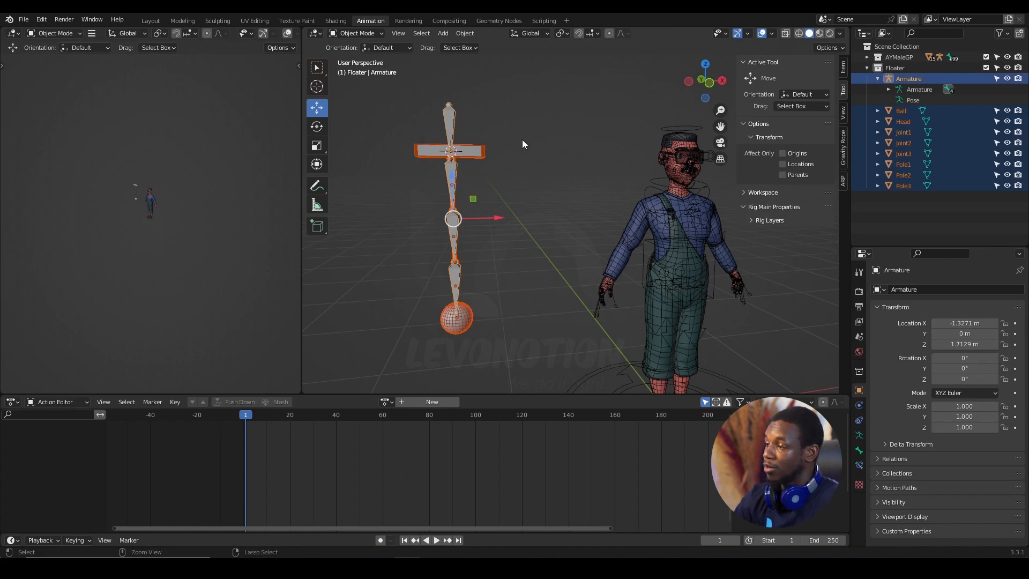
key(ctrl+p)
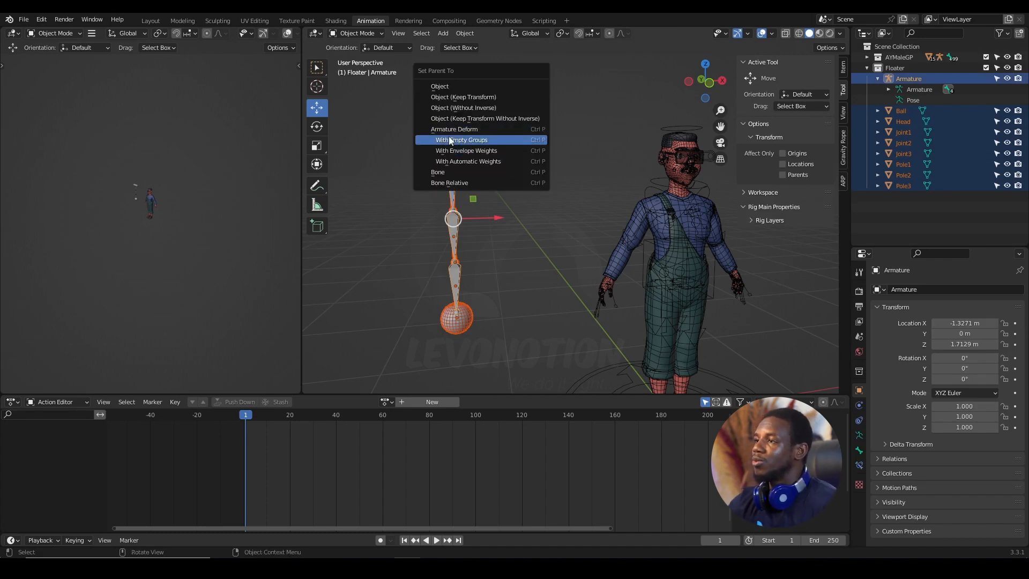
click(483, 141)
click(514, 148)
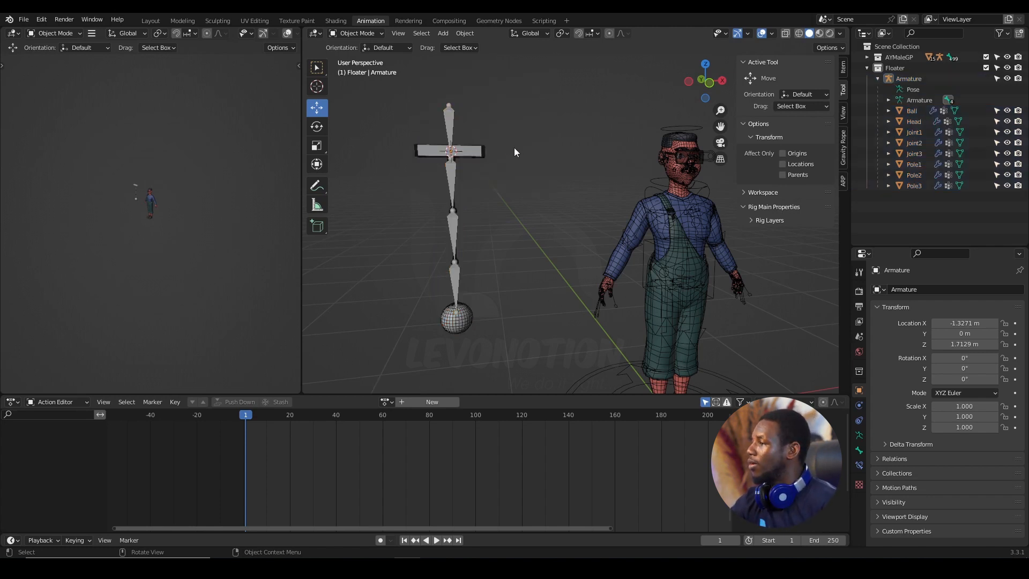
- Inspect the Head block's Armature modifier and go through its four bone vertex groups
click(481, 154)
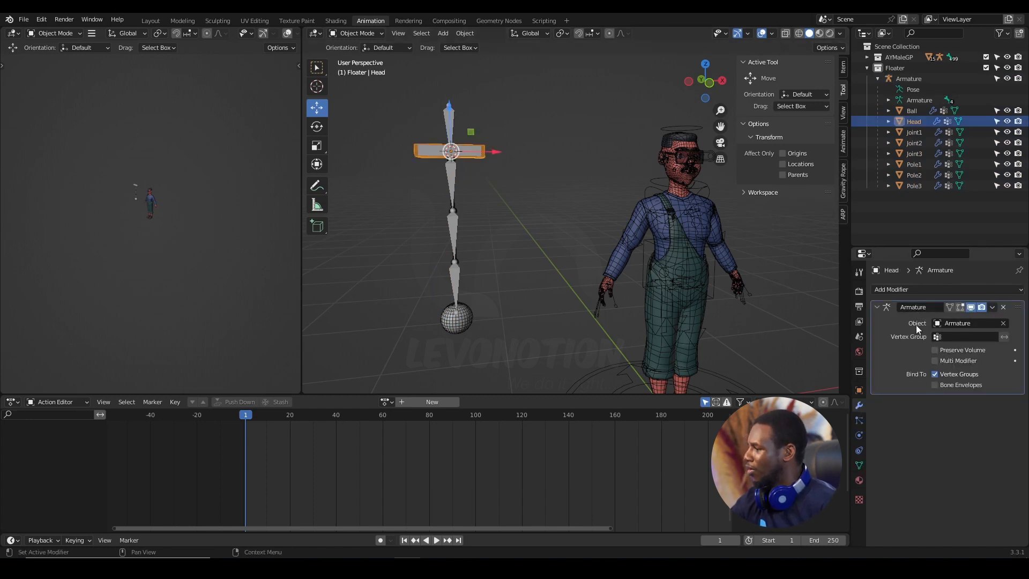
click(858, 465)
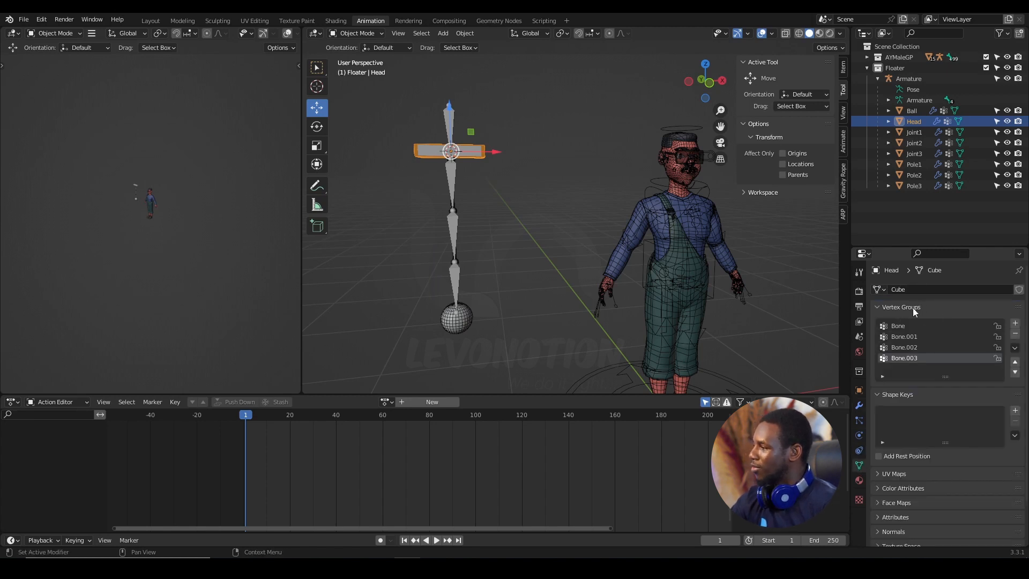
click(897, 325)
click(904, 338)
click(907, 347)
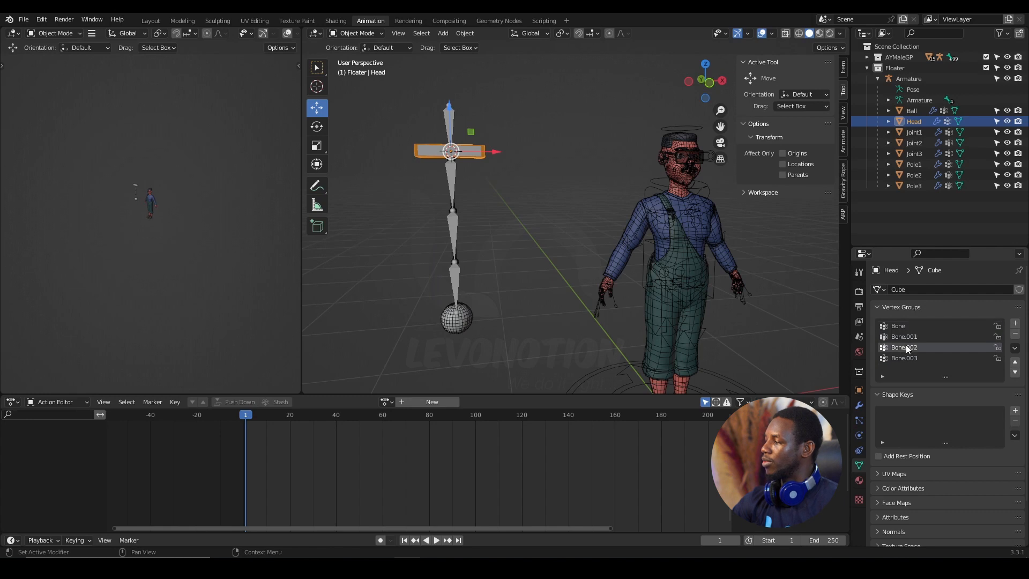
click(907, 357)
- Put the armature into Pose Mode, then select the Head block and switch it to Weight Paint mode
scroll(446, 163, up, 1)
shift+middle_drag(463, 150, 536, 191)
click(378, 33)
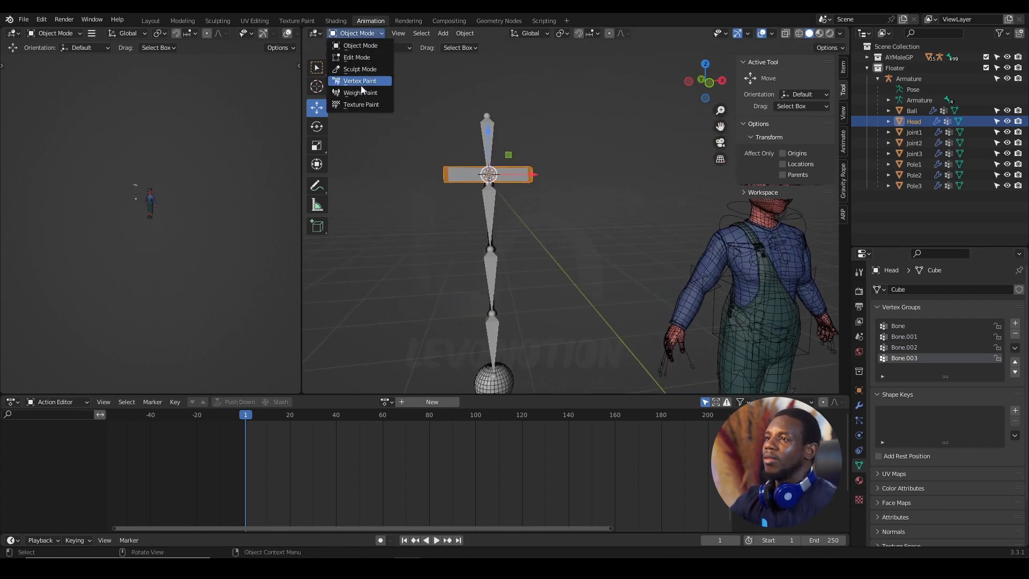
click(485, 124)
click(377, 32)
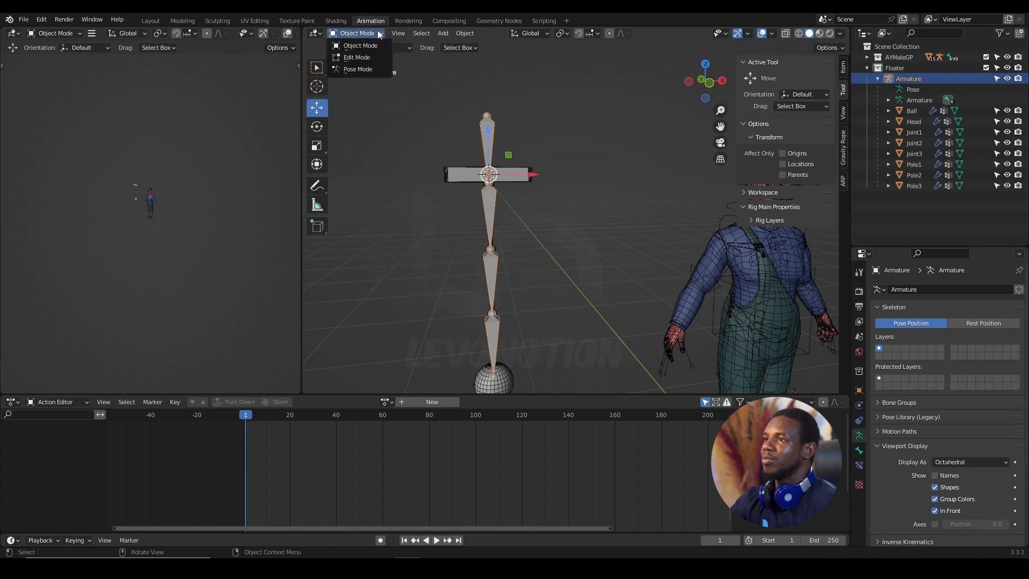
click(373, 73)
click(449, 174)
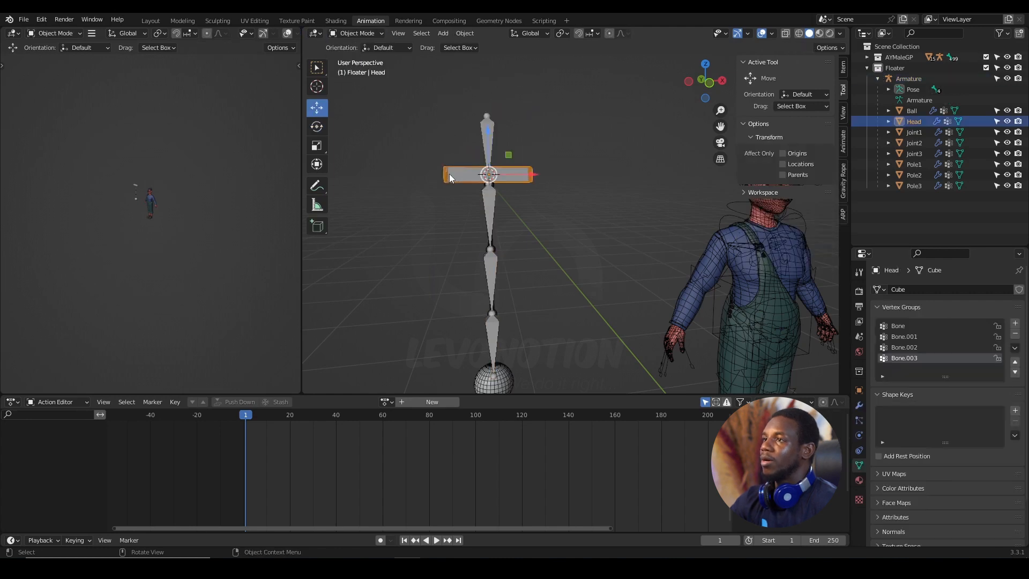
click(373, 35)
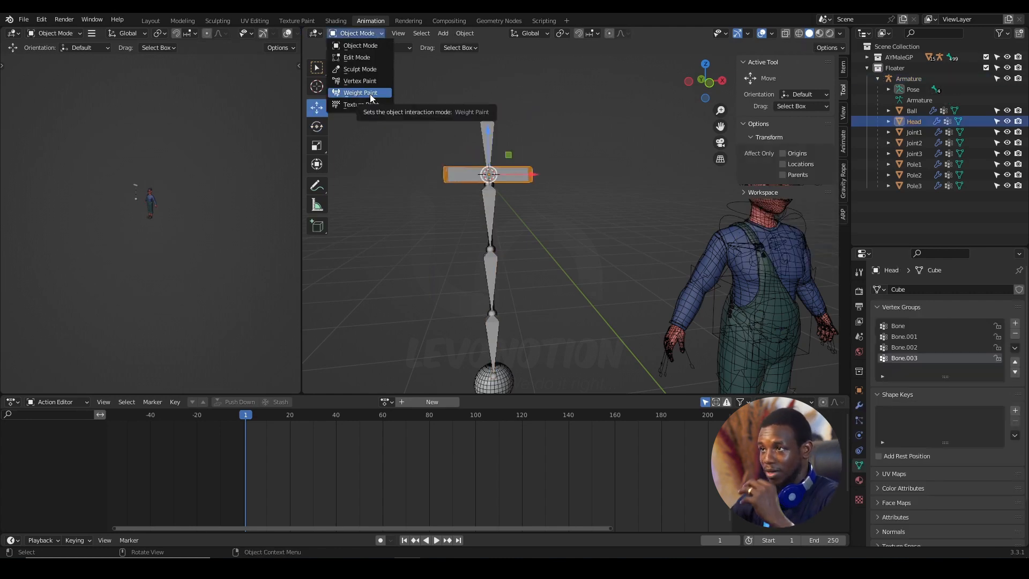
click(370, 96)
scroll(535, 190, up, 3)
shift+middle_drag(456, 144, 550, 216)
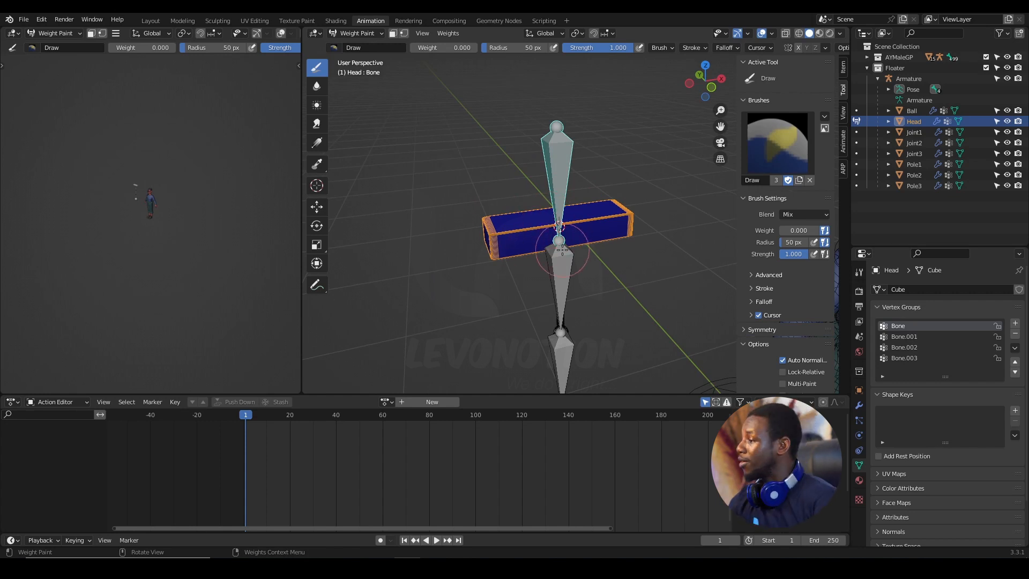
- Choose Mix blending for the Draw brush and set its weight to 1.000
scroll(561, 250, up, 2)
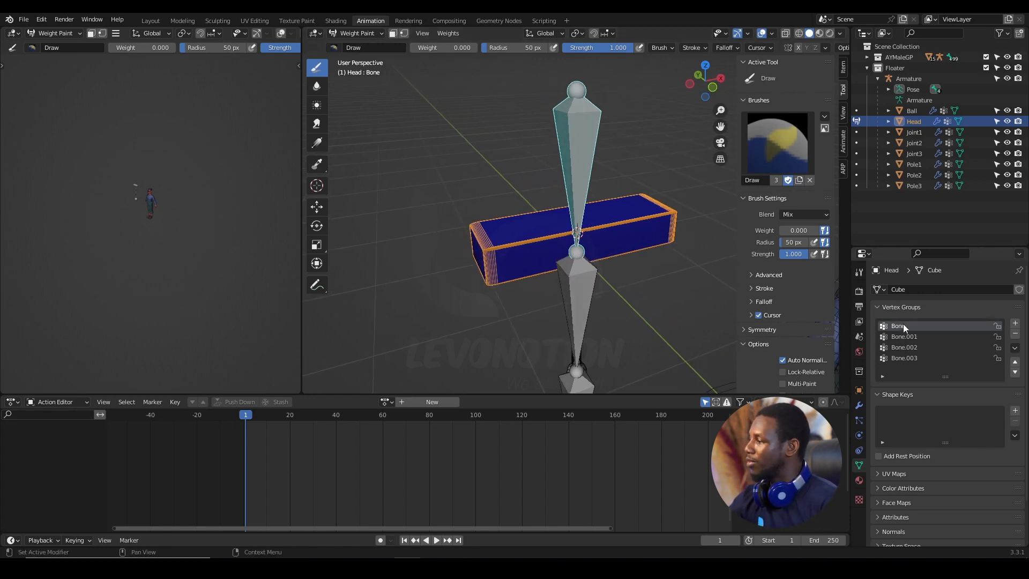
shift+middle_drag(654, 176, 592, 174)
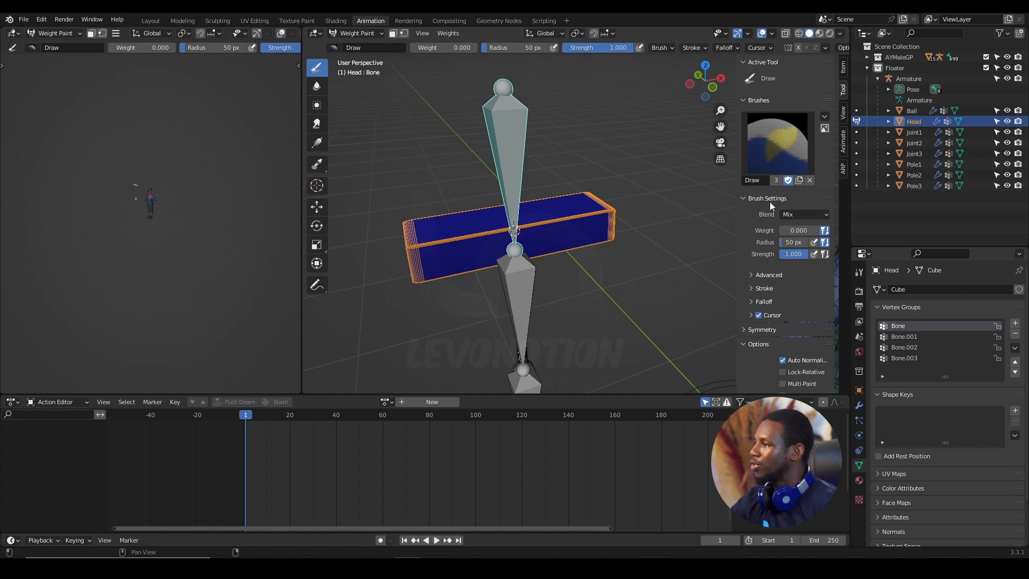
click(798, 213)
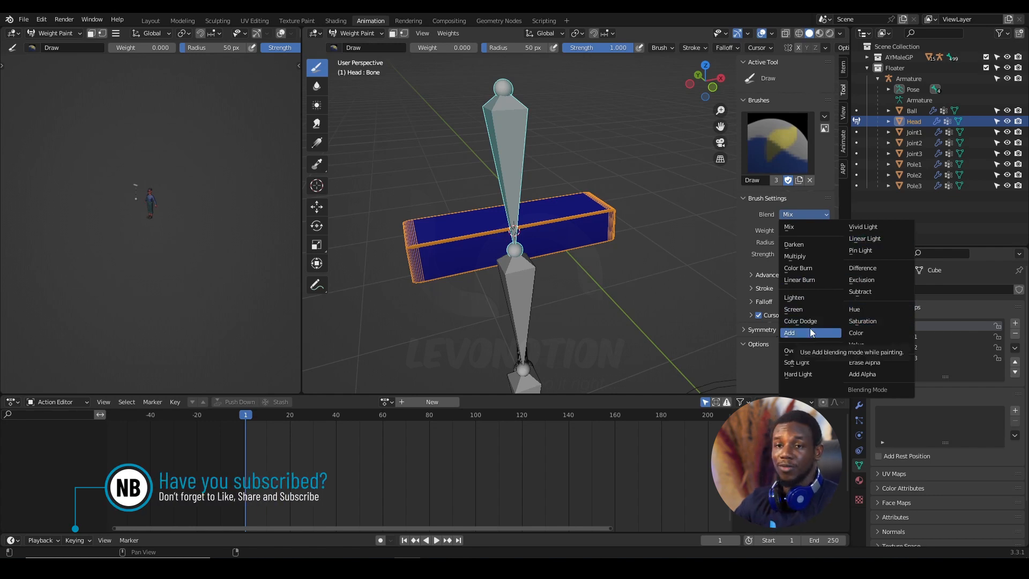
click(803, 228)
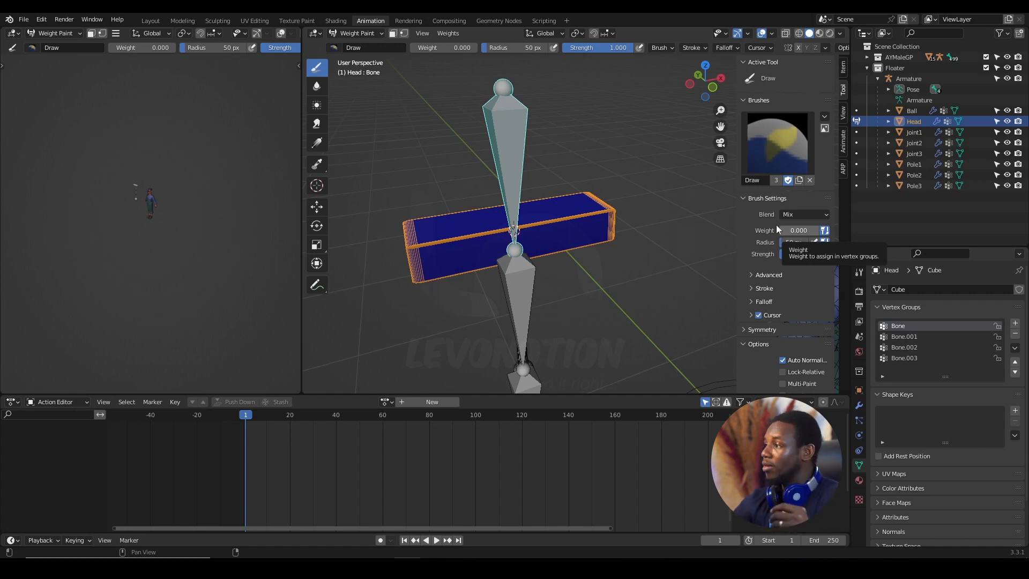
drag(786, 230, 820, 230)
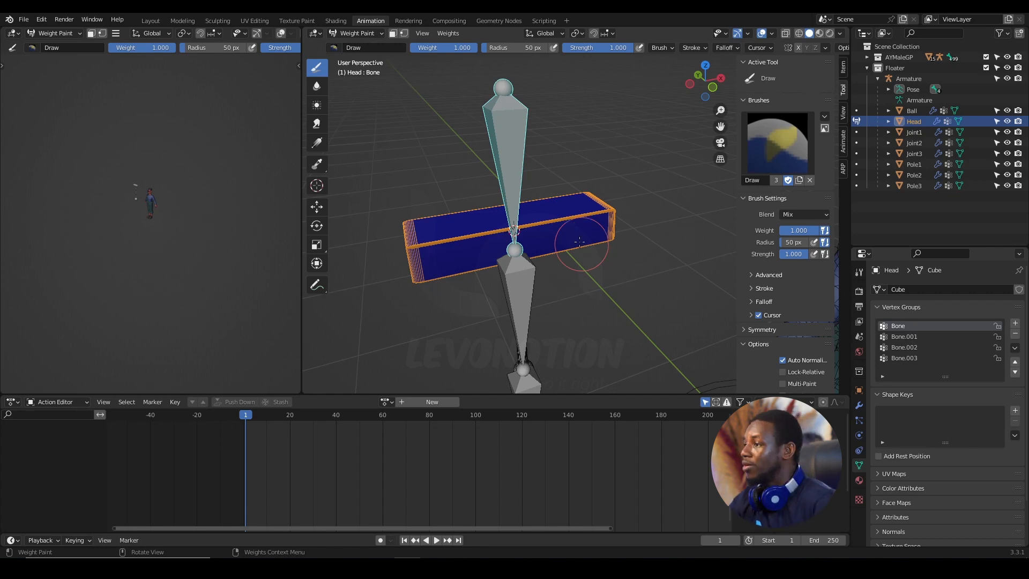
shift+middle_drag(581, 248, 619, 247)
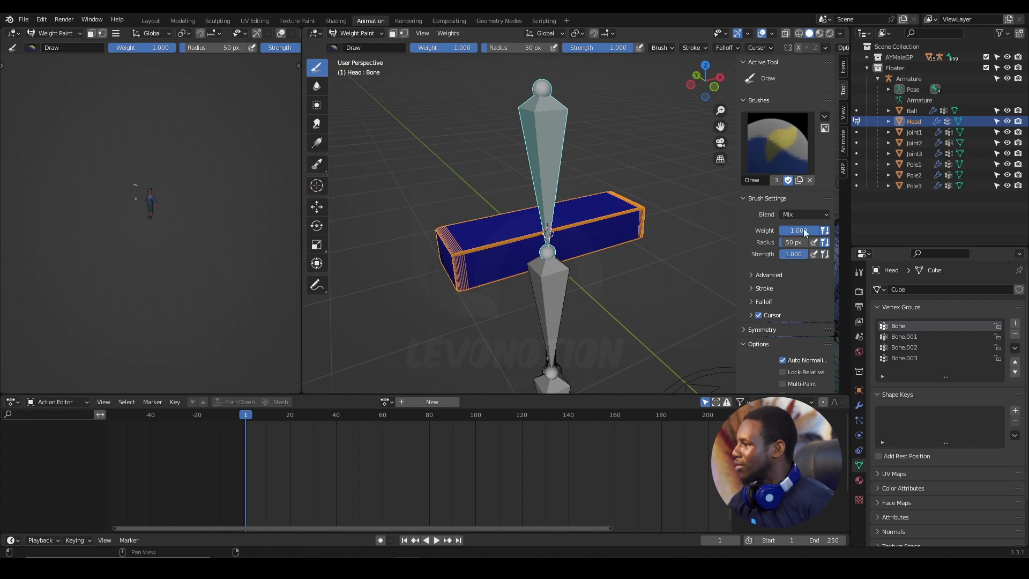
- Look over the brush's Advanced settings and toggle Auto Normalize off and on again
scroll(799, 265, down, 1)
click(752, 248)
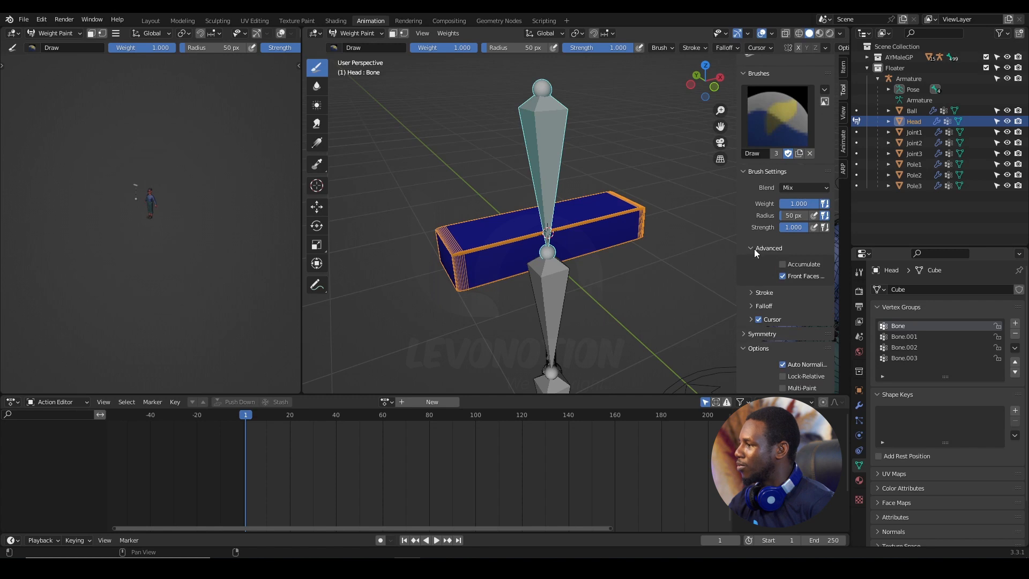
click(754, 249)
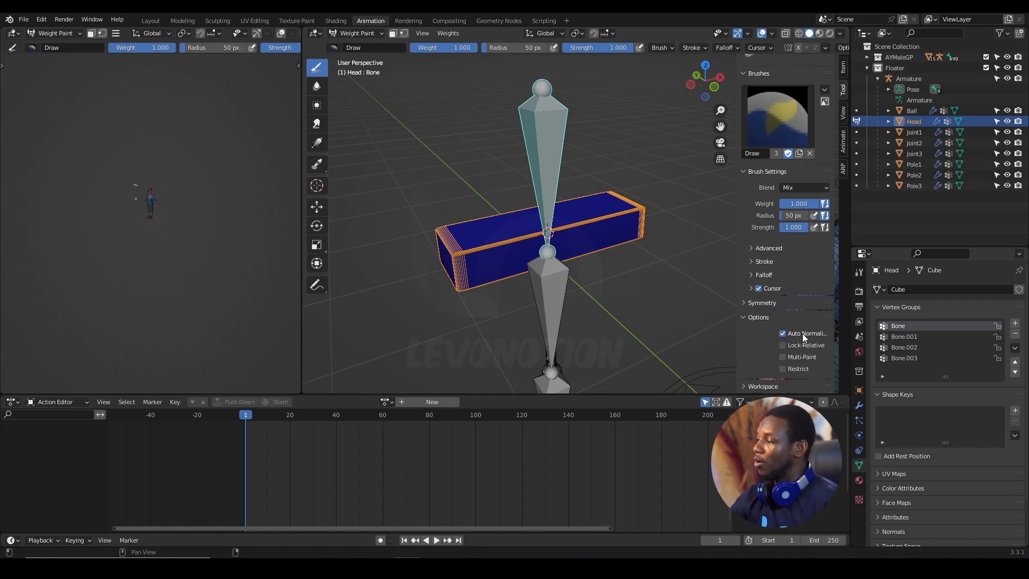
click(783, 333)
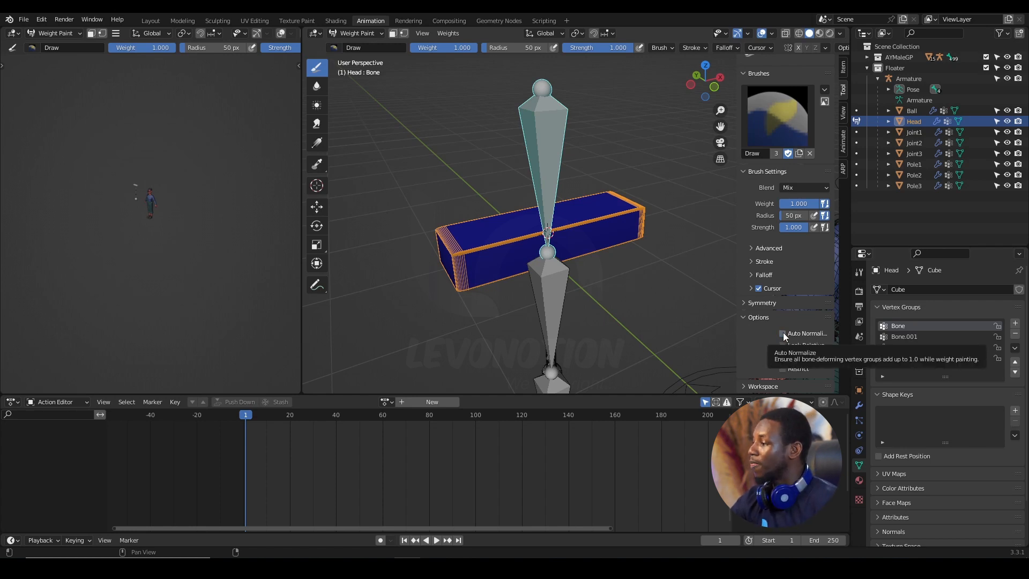
click(783, 334)
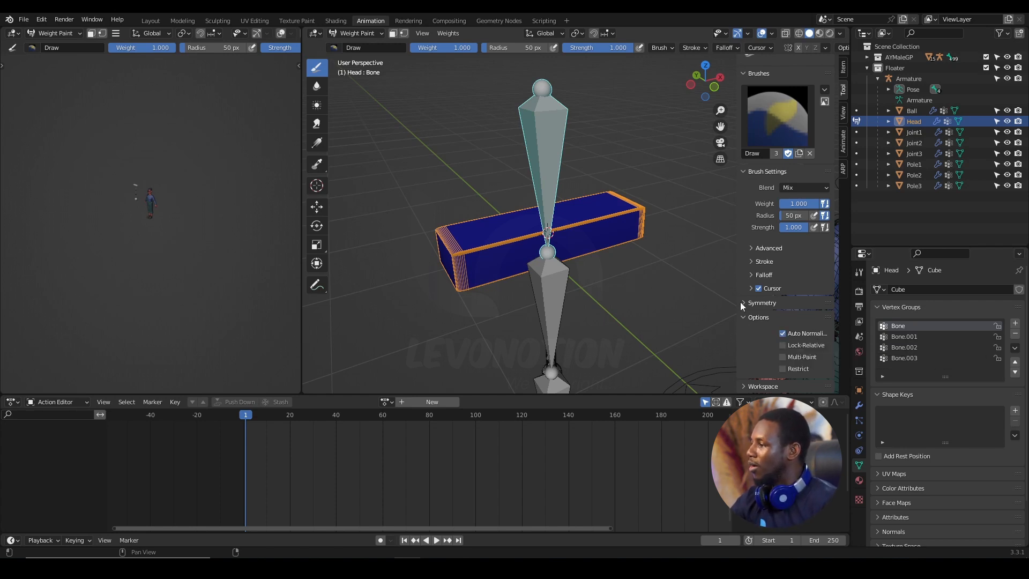
- Enable Topology Mirror and X-axis mirroring in the weight painting symmetry settings
click(773, 302)
scroll(774, 303, down, 2)
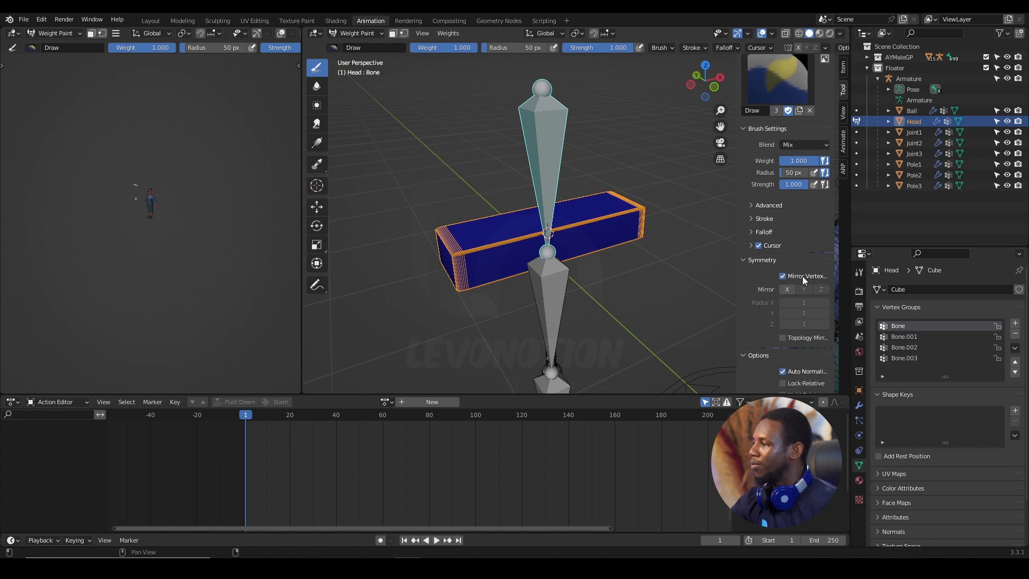
scroll(795, 279, down, 1)
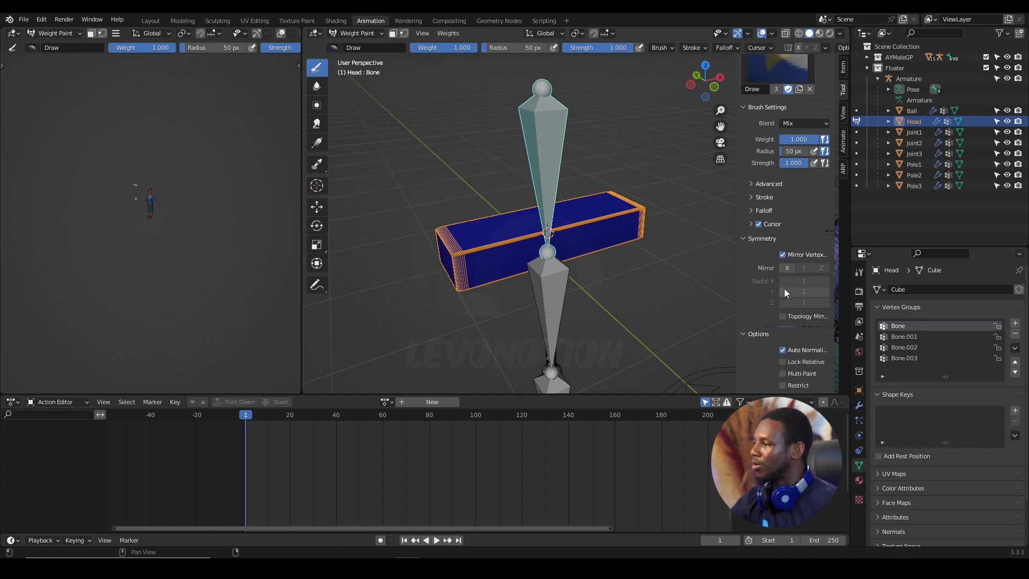
click(782, 317)
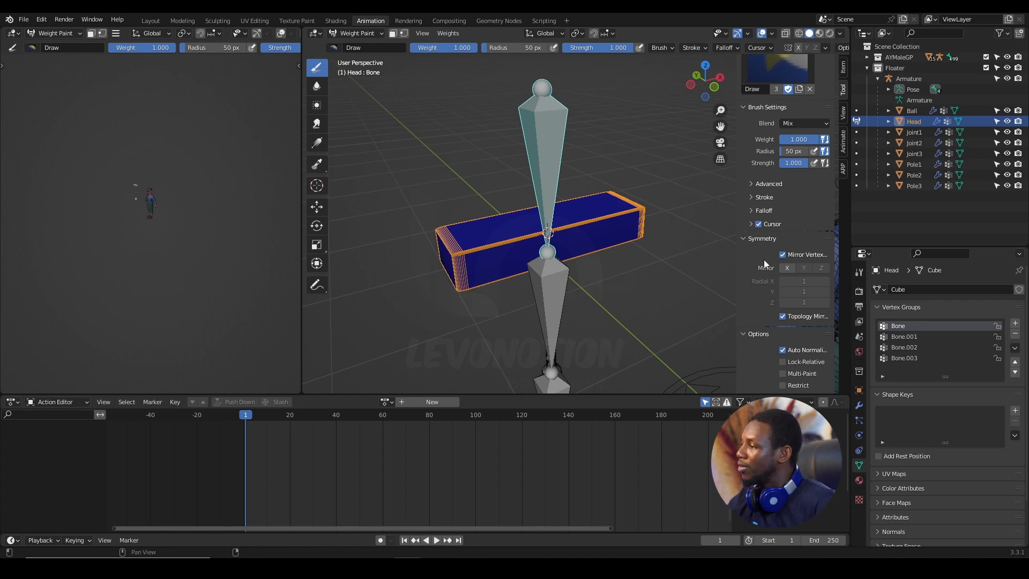
click(798, 47)
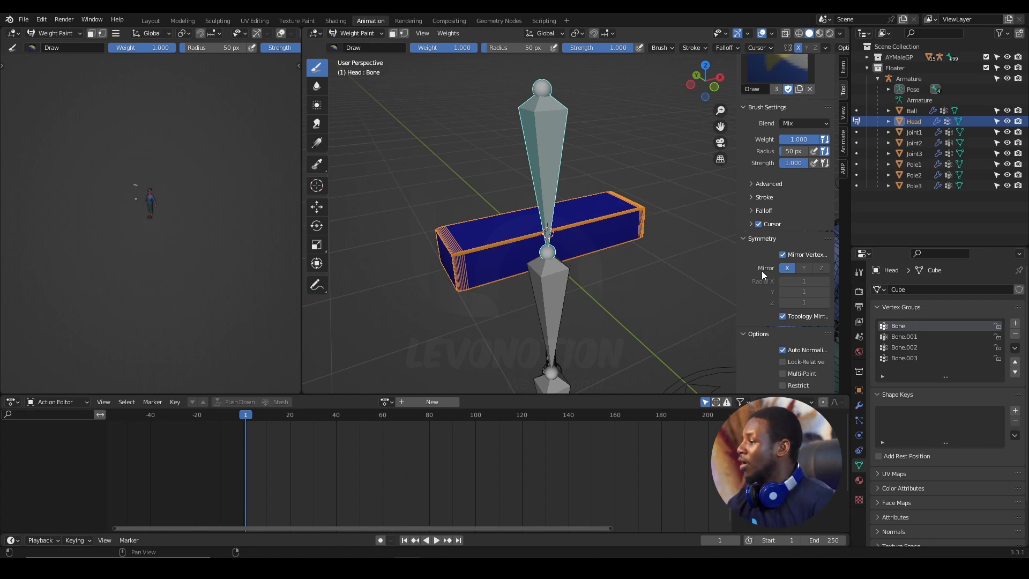
scroll(761, 271, up, 3)
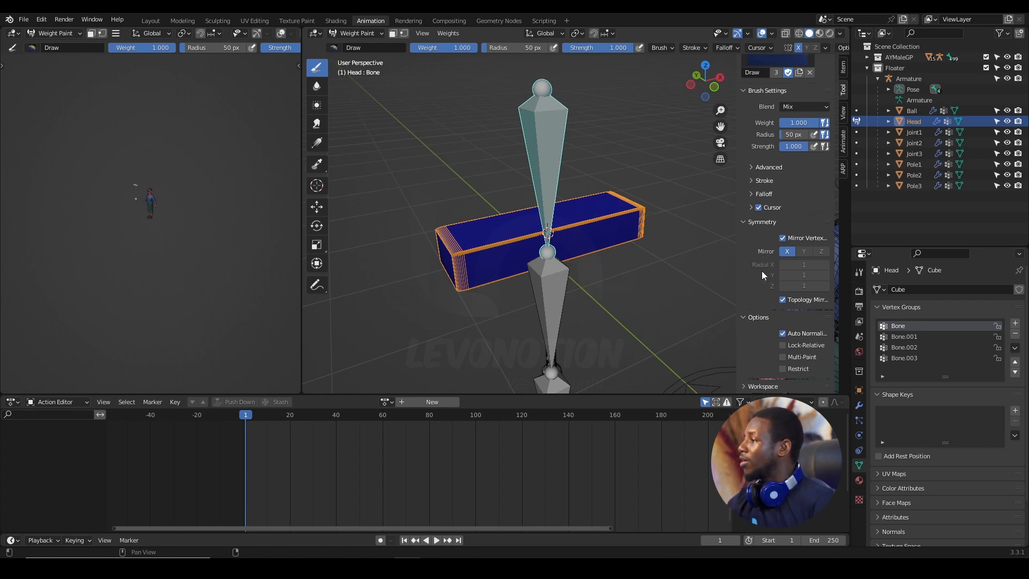
- Compare the Head block's display with the Wireframe overlay off and on
click(772, 33)
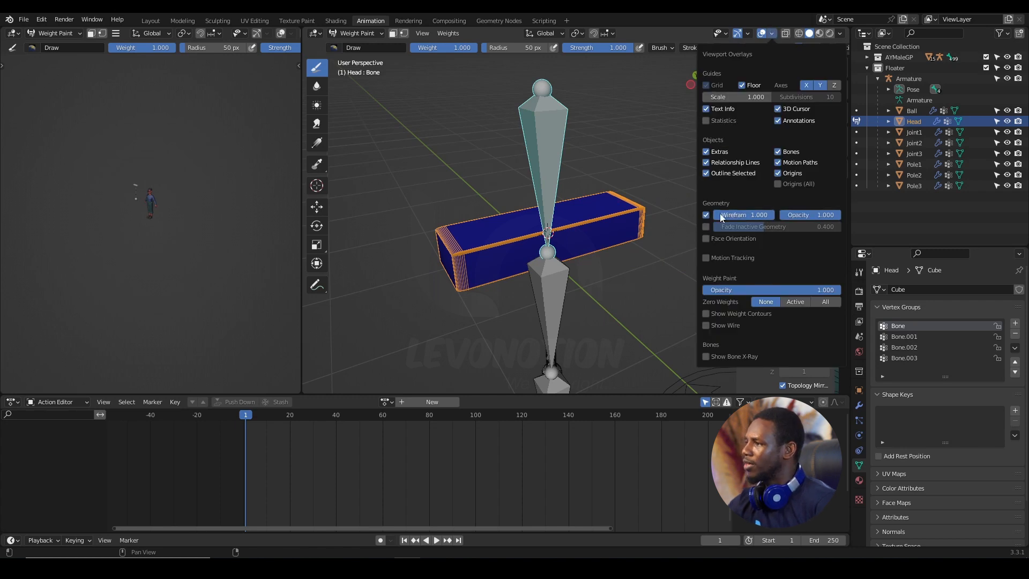
click(707, 214)
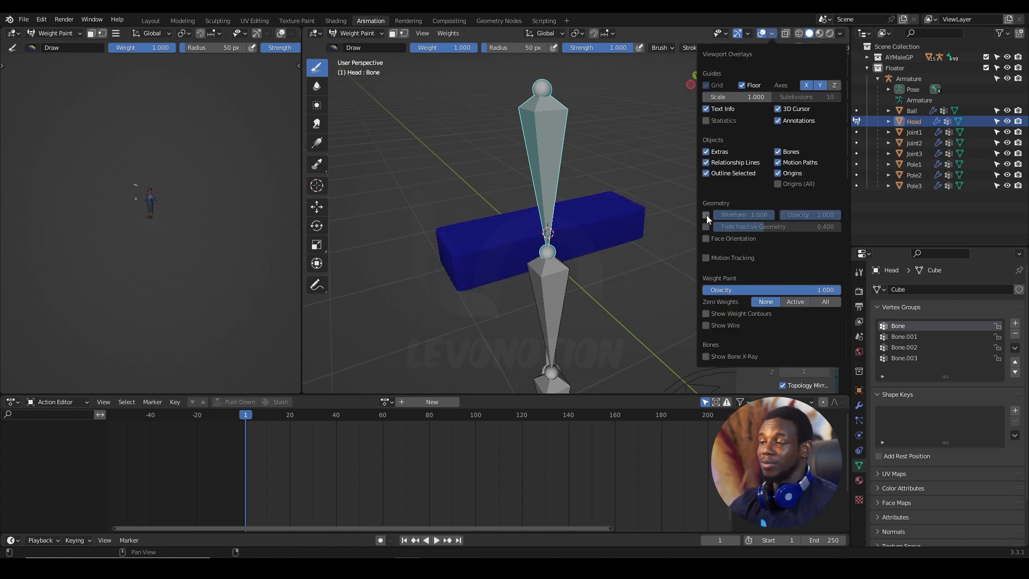
click(706, 214)
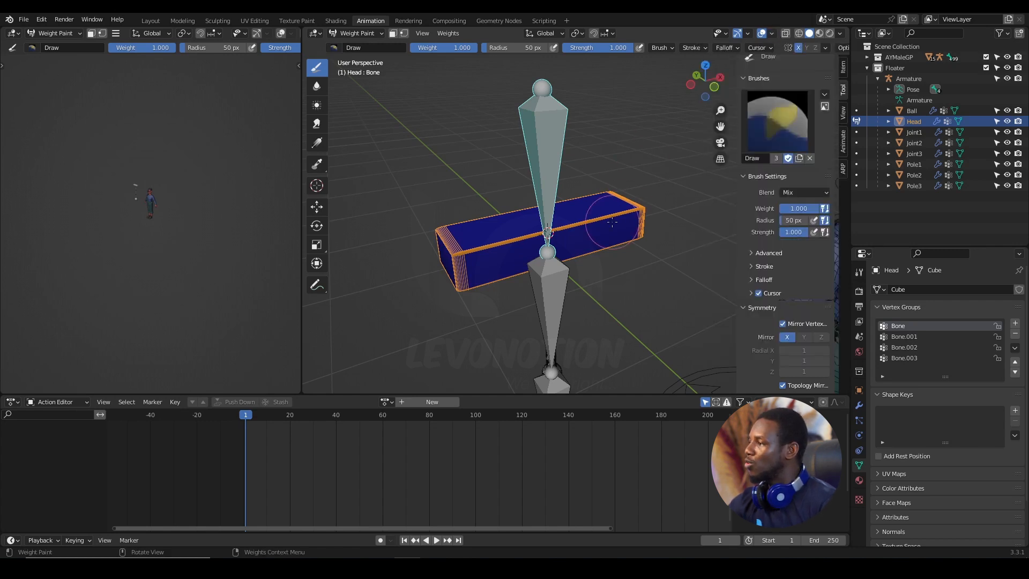
- Paint weight 1.000 for the Bone vertex group along the near end of the Head block
mouse_move(611, 231)
middle_down()
mouse_move(618, 213)
mouse_move(606, 207)
mouse_move(696, 209)
middle_up()
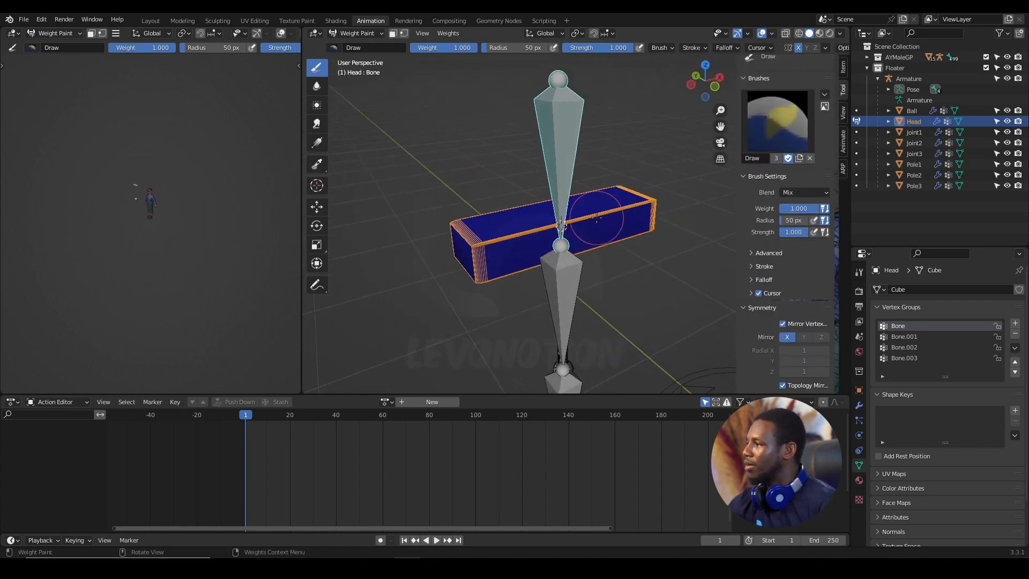
click(474, 247)
drag(474, 247, 490, 260)
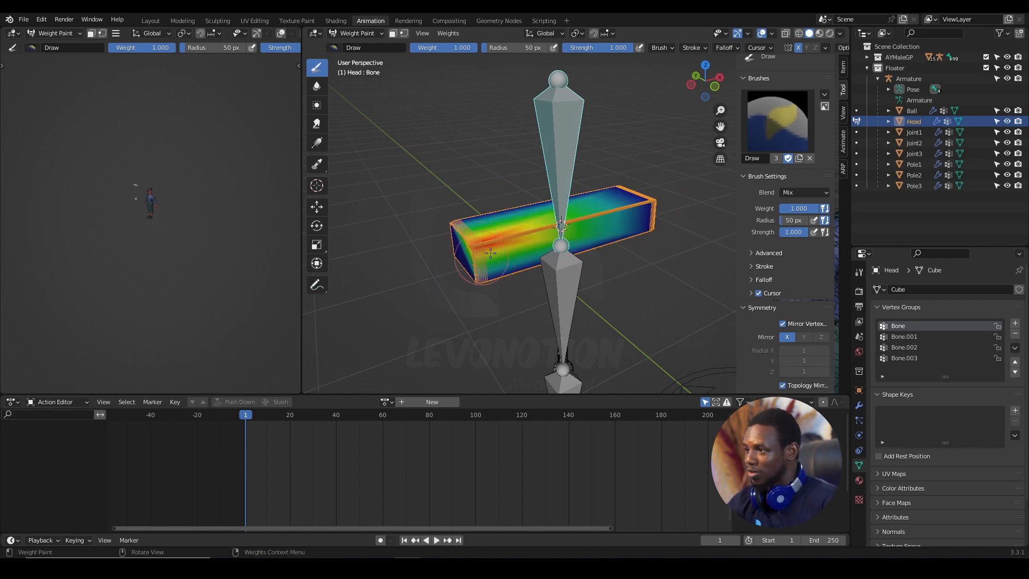
middle_drag(490, 259, 506, 250)
scroll(509, 244, up, 2)
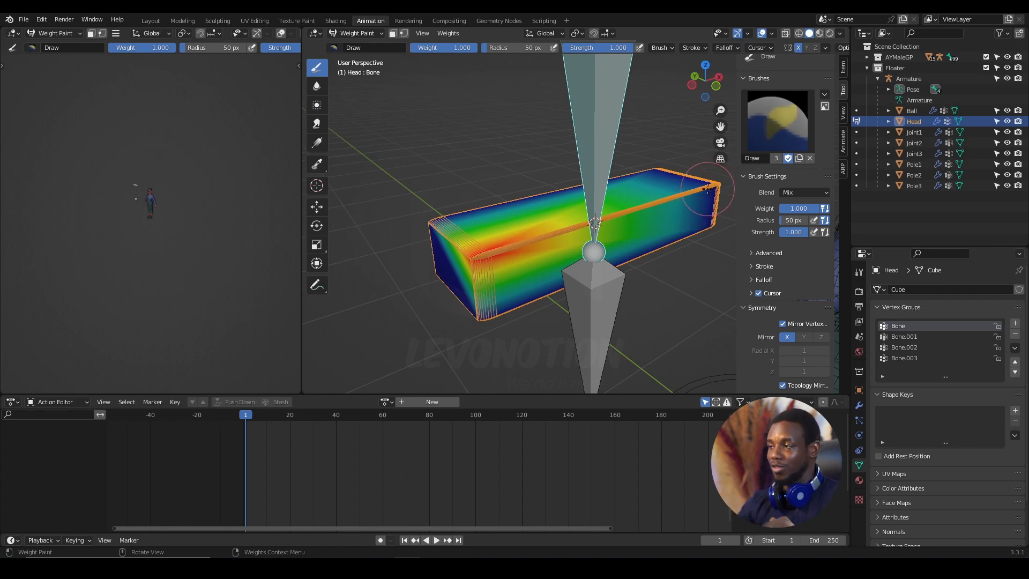
mouse_move(428, 223)
mouse_down()
mouse_move(484, 259)
mouse_move(468, 311)
mouse_up()
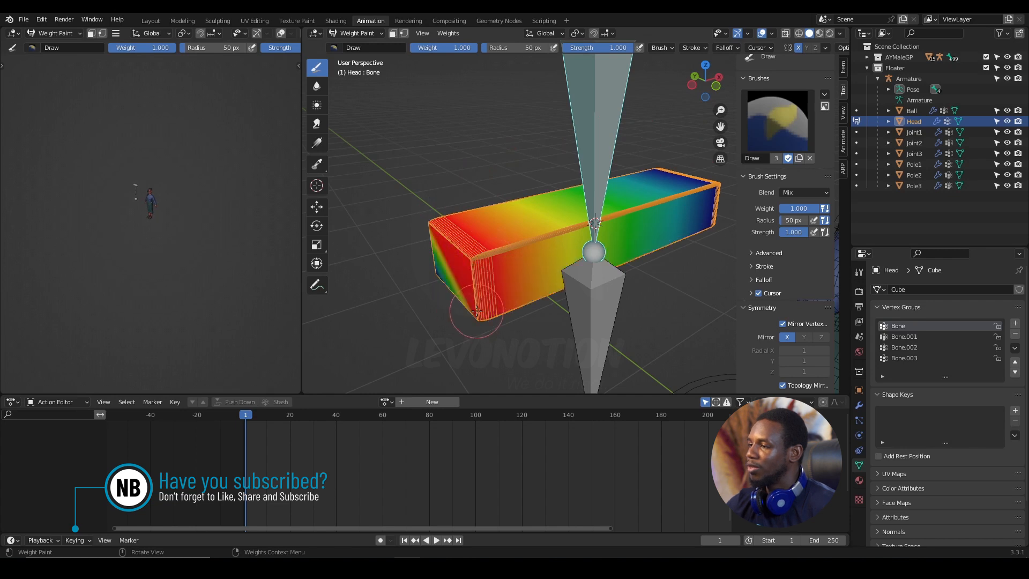
- Paint the remaining corners and the underside of the Head block at full weight for the Bone group
middle_drag(476, 310, 543, 236)
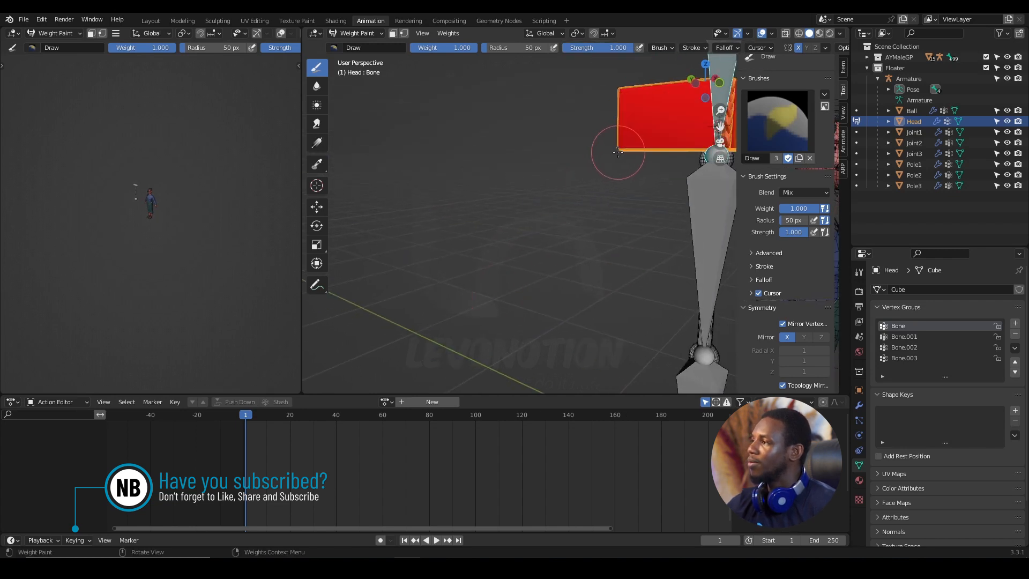
middle_drag(618, 153, 634, 170)
click(655, 245)
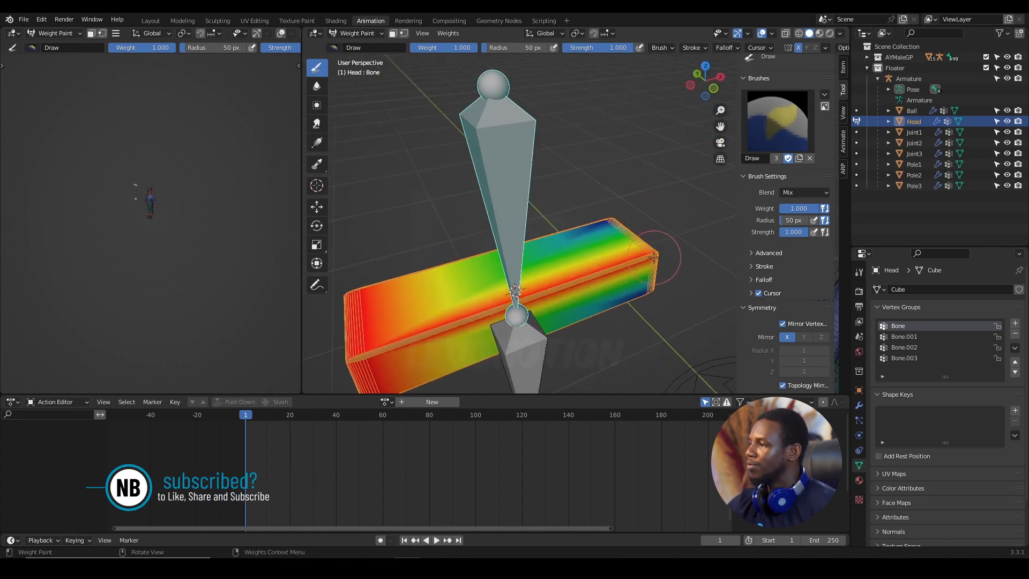
click(612, 220)
mouse_move(614, 265)
middle_down()
mouse_move(539, 260)
mouse_move(475, 140)
middle_up()
mouse_move(475, 141)
mouse_down()
mouse_move(480, 166)
mouse_move(528, 161)
mouse_up()
mouse_move(525, 138)
middle_down()
mouse_move(580, 158)
mouse_move(574, 193)
mouse_move(515, 202)
mouse_move(503, 194)
middle_up()
mouse_move(607, 208)
middle_down()
mouse_move(563, 230)
mouse_move(605, 239)
middle_up()
scroll(602, 240, down, 2)
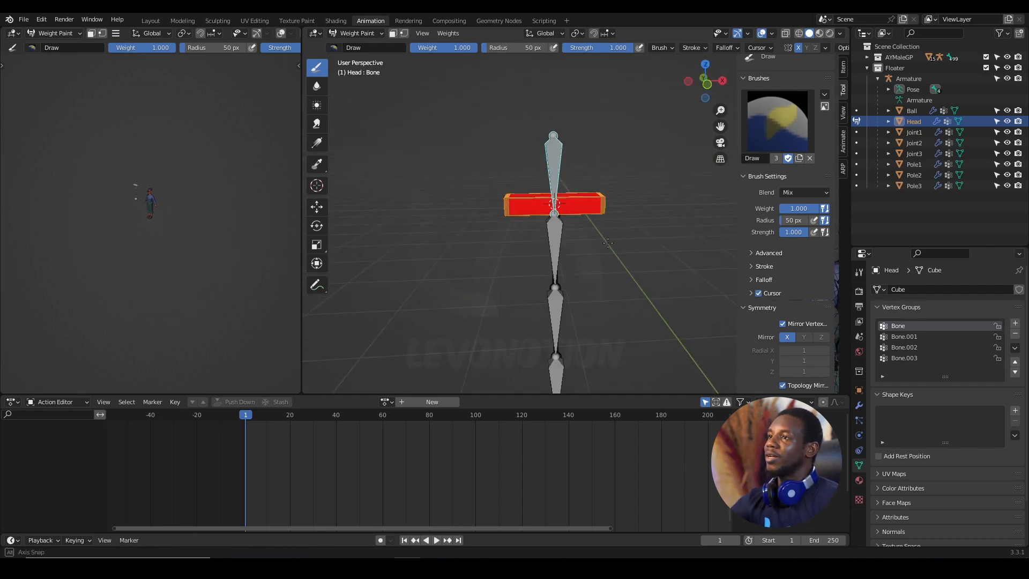
- Put the armature into Pose Mode and test-move its top bone to check the Head's weights, cancelling the move
click(356, 34)
click(361, 32)
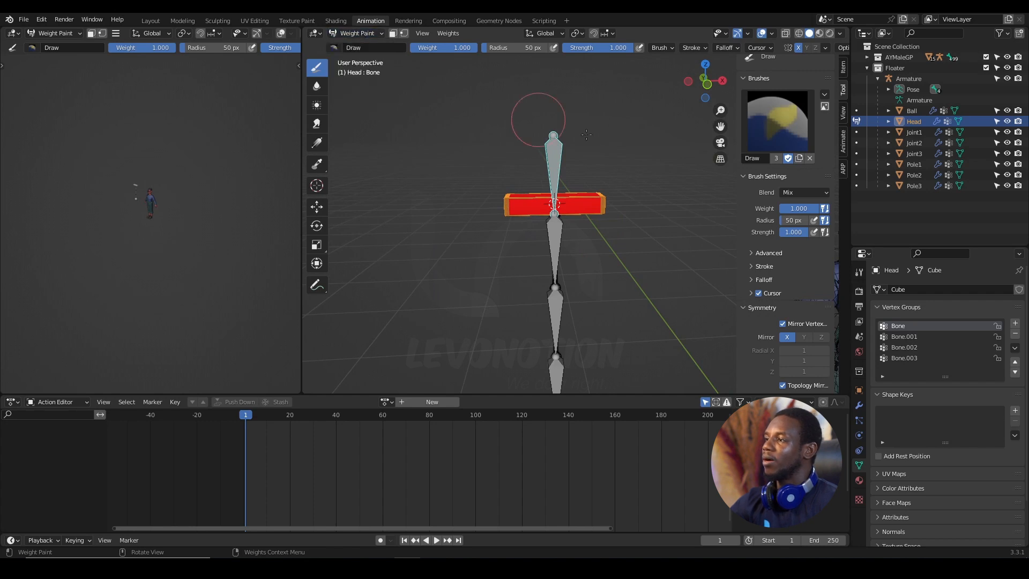
click(362, 34)
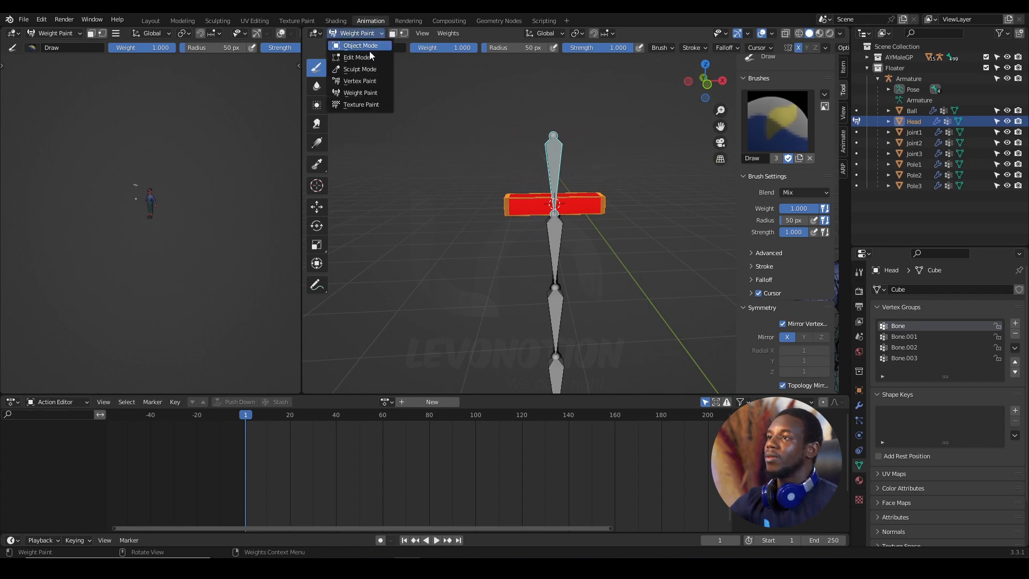
click(370, 46)
click(544, 145)
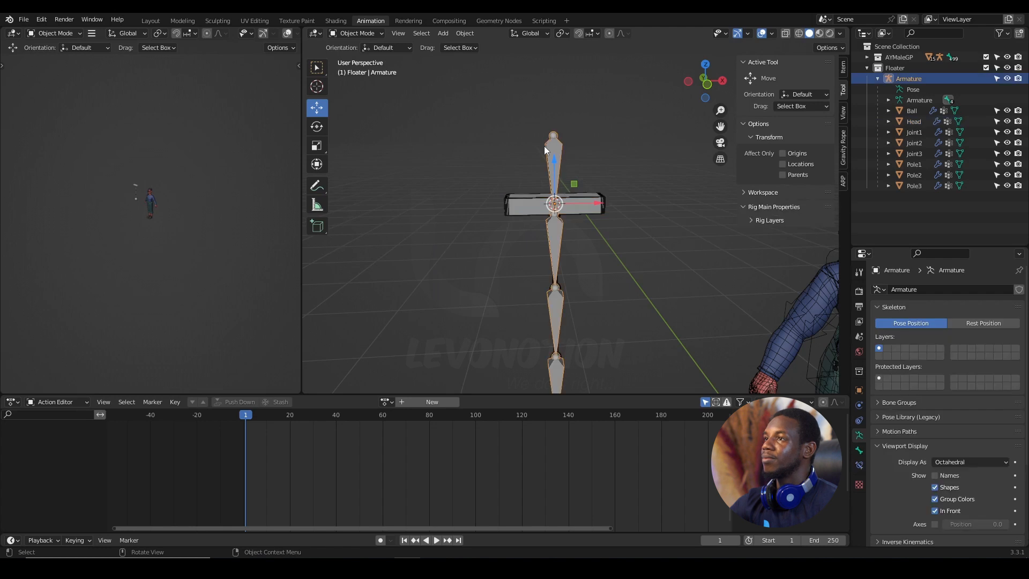
click(376, 32)
click(376, 69)
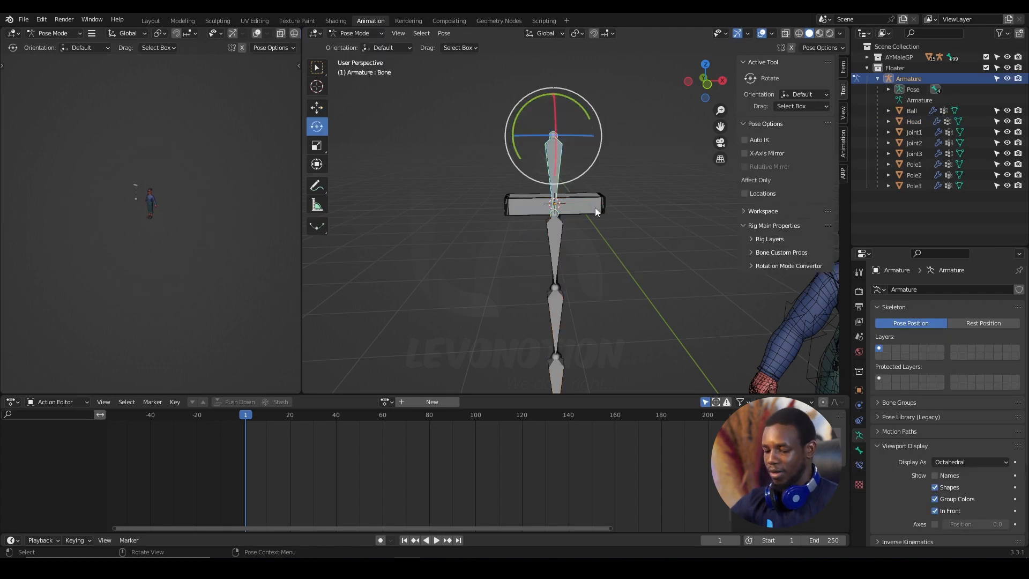
key(g)
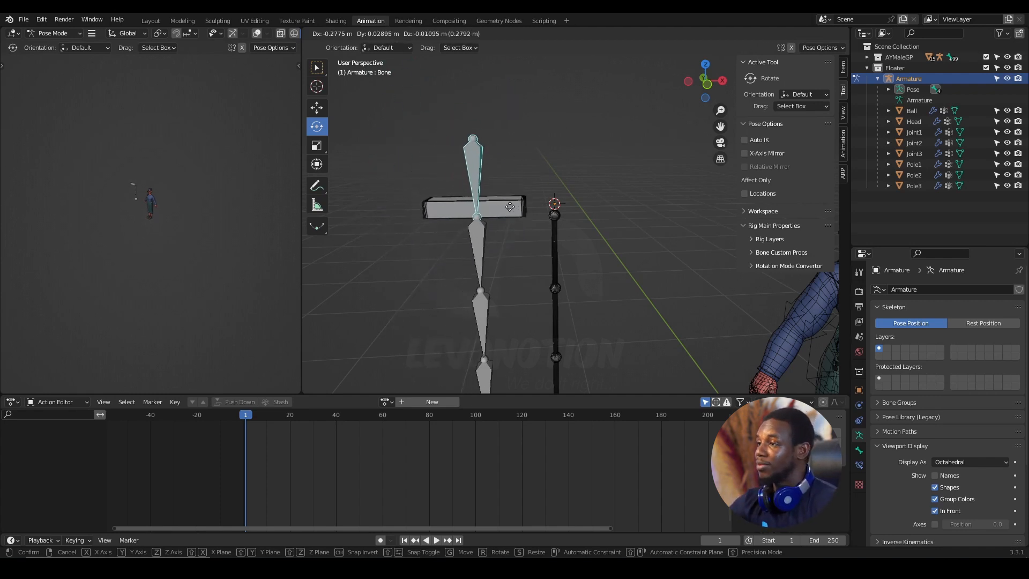
right_click(510, 196)
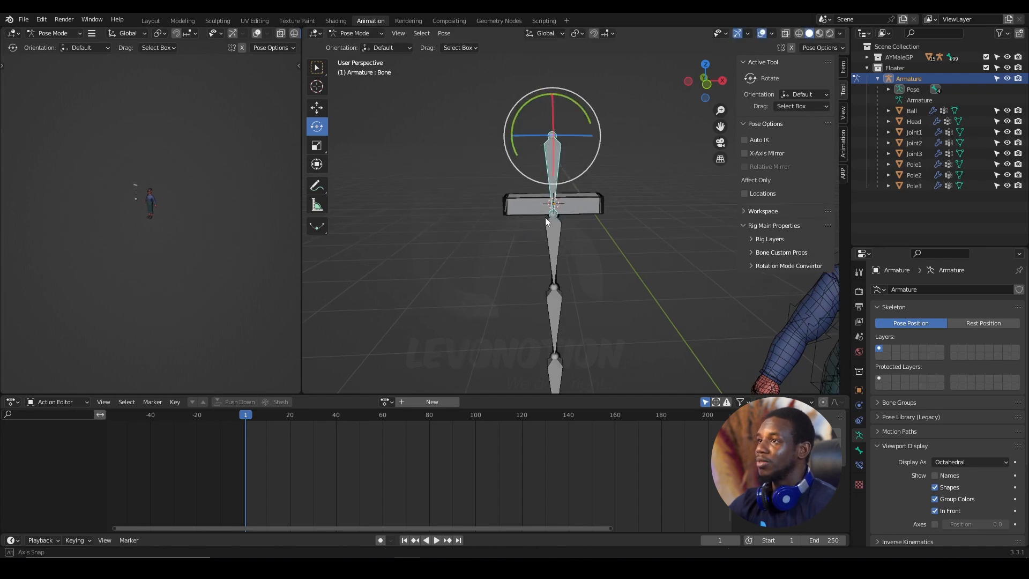
- Return to Object Mode and set the armature's viewport display type to Stick
click(370, 32)
click(373, 45)
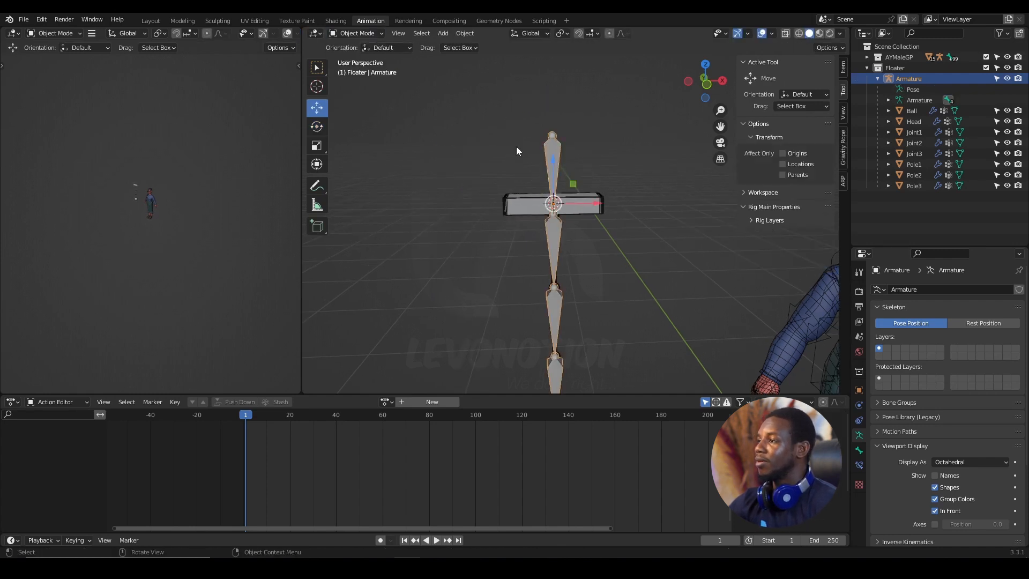
click(528, 211)
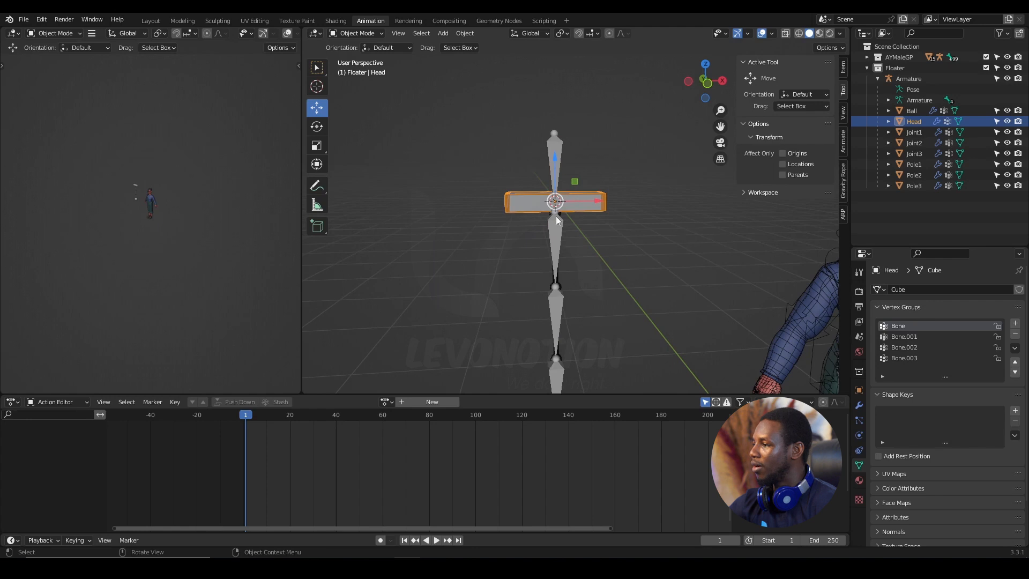
click(562, 154)
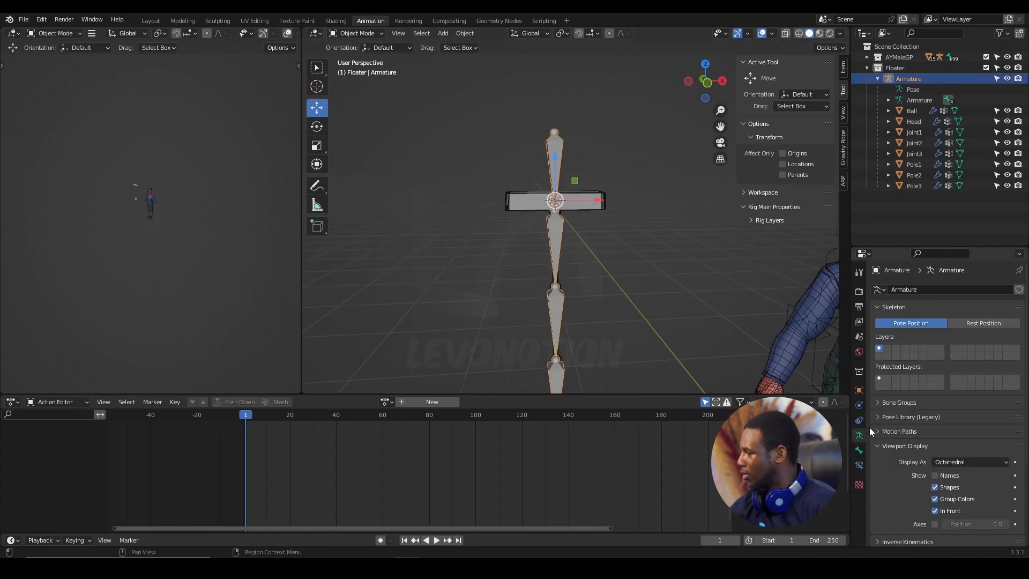
click(943, 460)
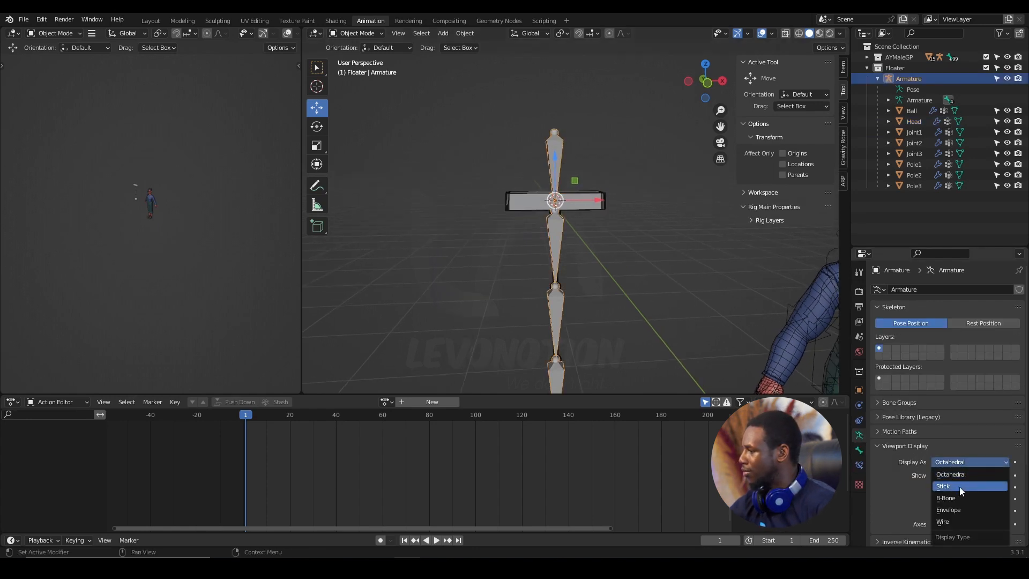
click(957, 487)
- Select the Joint1 sphere and the Pole1 cylinder below the Head block to check access to the meshes
scroll(635, 263, up, 5)
scroll(570, 252, up, 4)
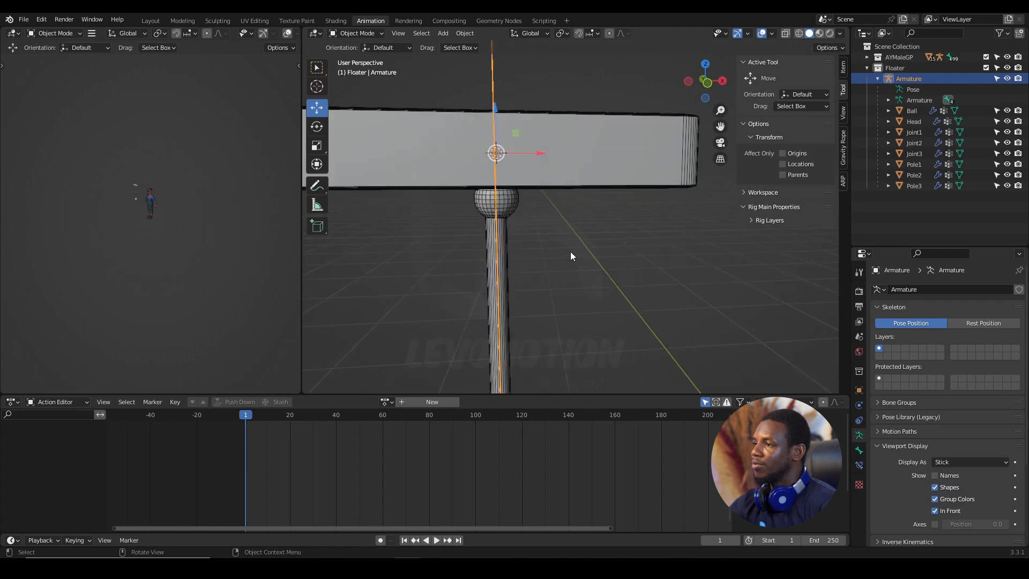
click(533, 207)
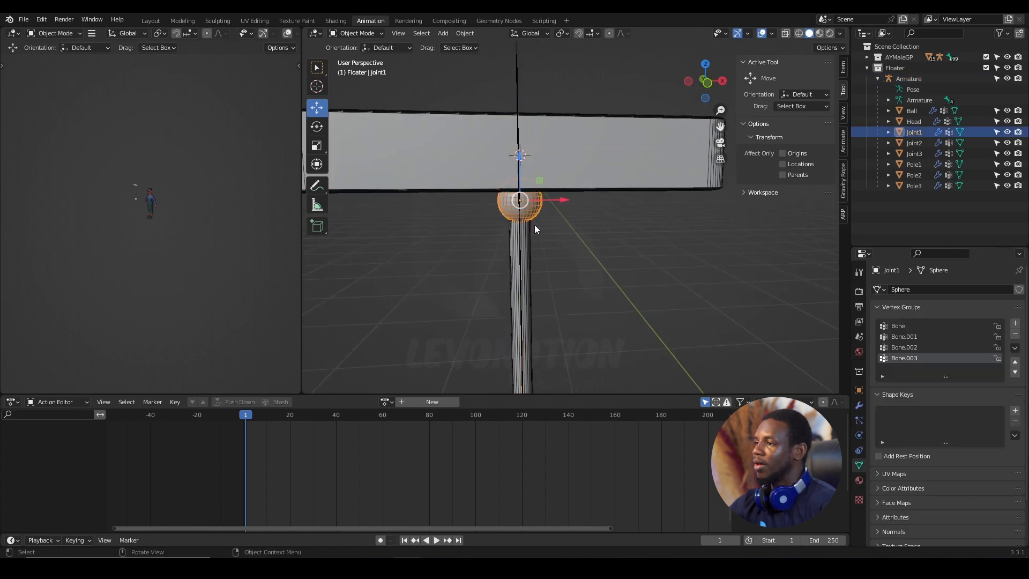
click(526, 278)
scroll(532, 279, down, 4)
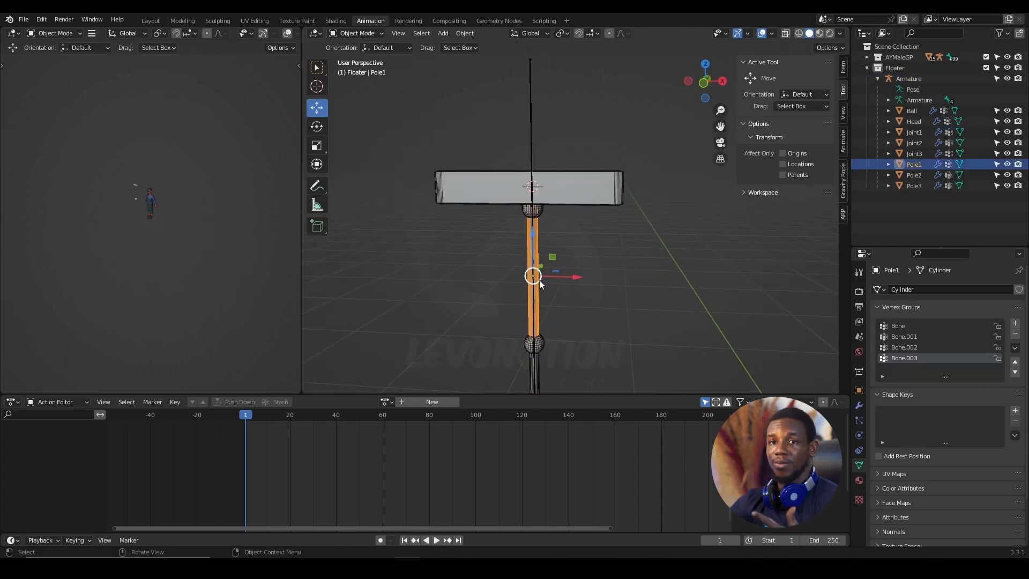
scroll(570, 262, down, 2)
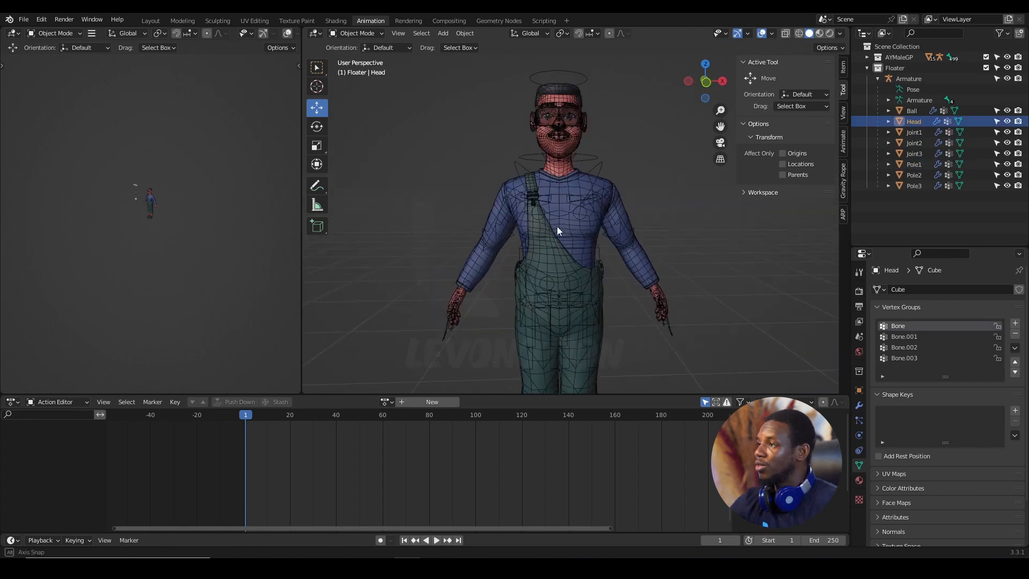
- Select the male character's rig, AYRig, and put it into Pose Mode
middle_drag(560, 222, 575, 185)
click(573, 192)
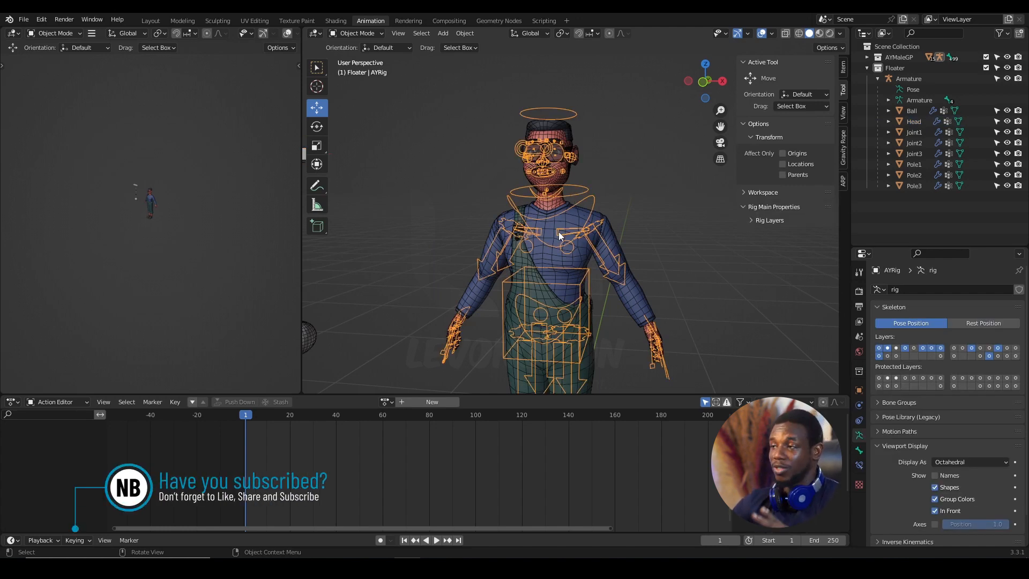
click(353, 33)
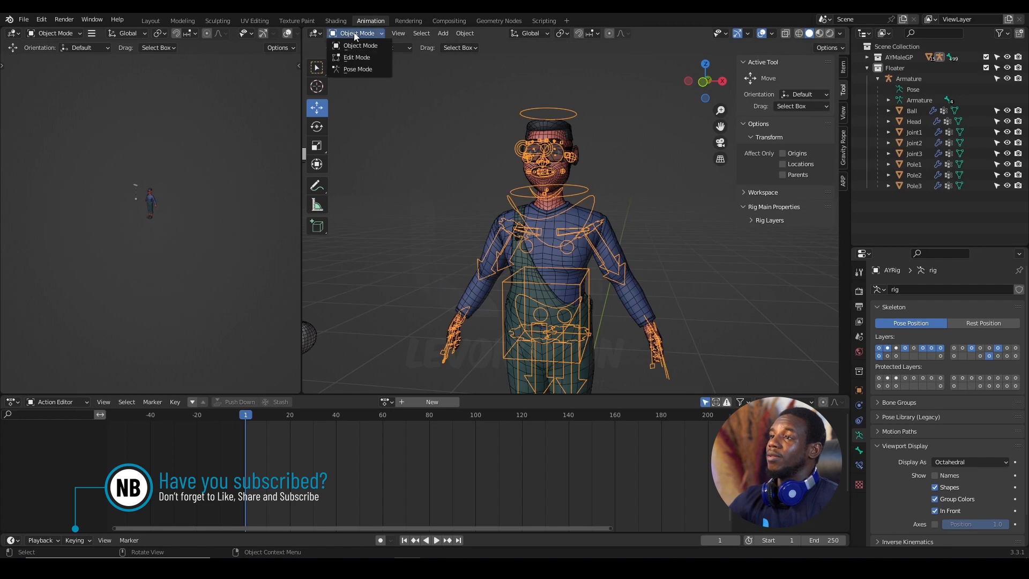
click(362, 71)
- Test-move the inner eyebrow bone brow.T.L.003 to check how it deforms the face, cancelling the move
scroll(557, 145, up, 4)
shift+middle_drag(561, 146, 548, 246)
scroll(575, 248, up, 1)
click(523, 196)
scroll(543, 225, up, 4)
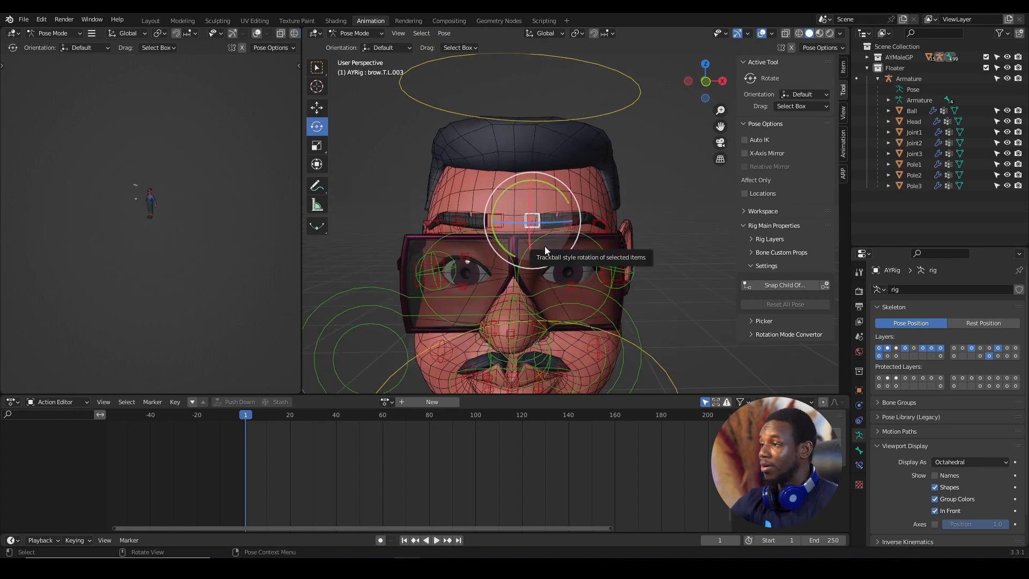
key(g)
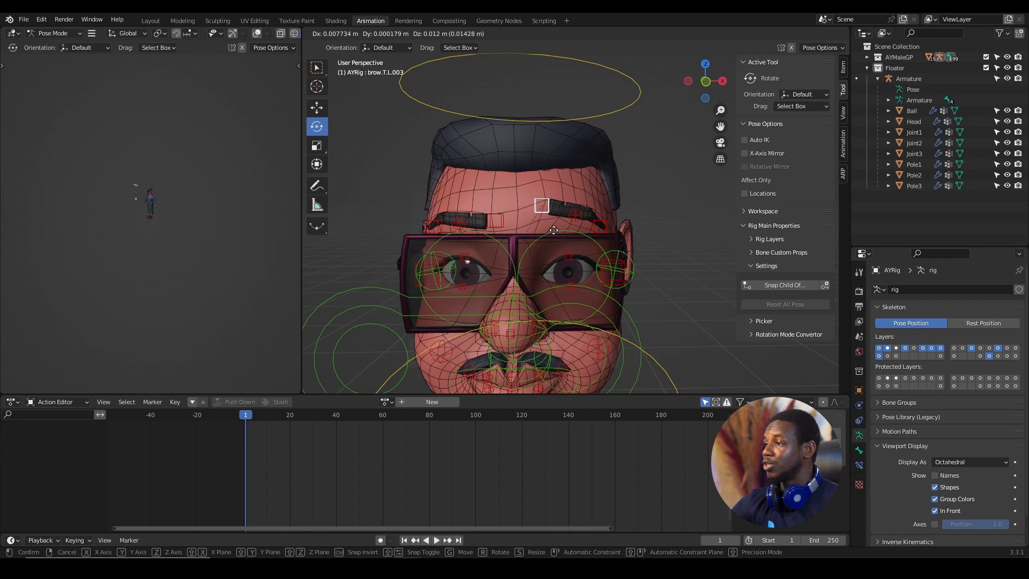
key(Escape)
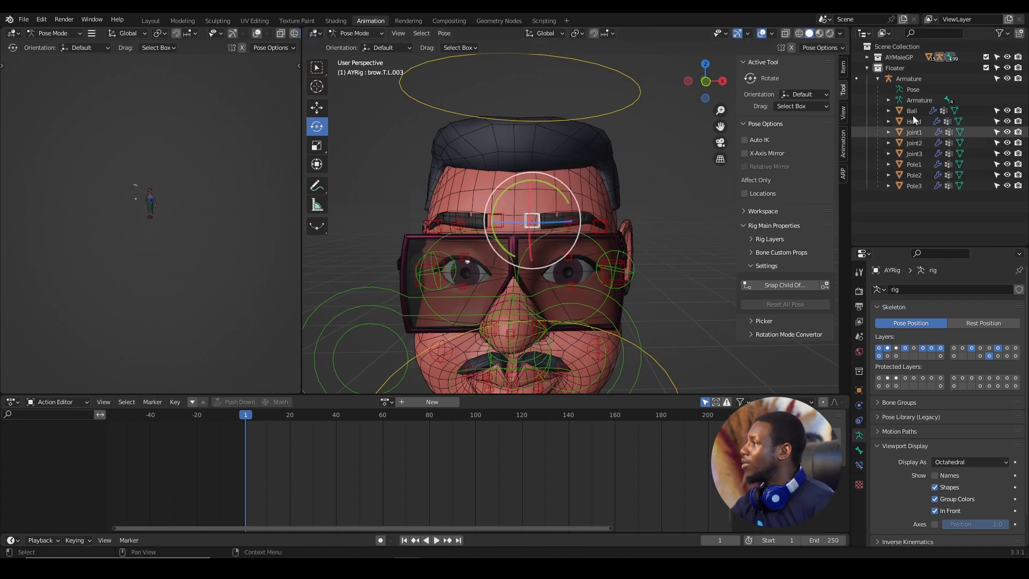
- Expand the AYMaleGP collection's AYRig hierarchy and hide the Hair_22 mesh in the viewport
click(878, 78)
click(867, 57)
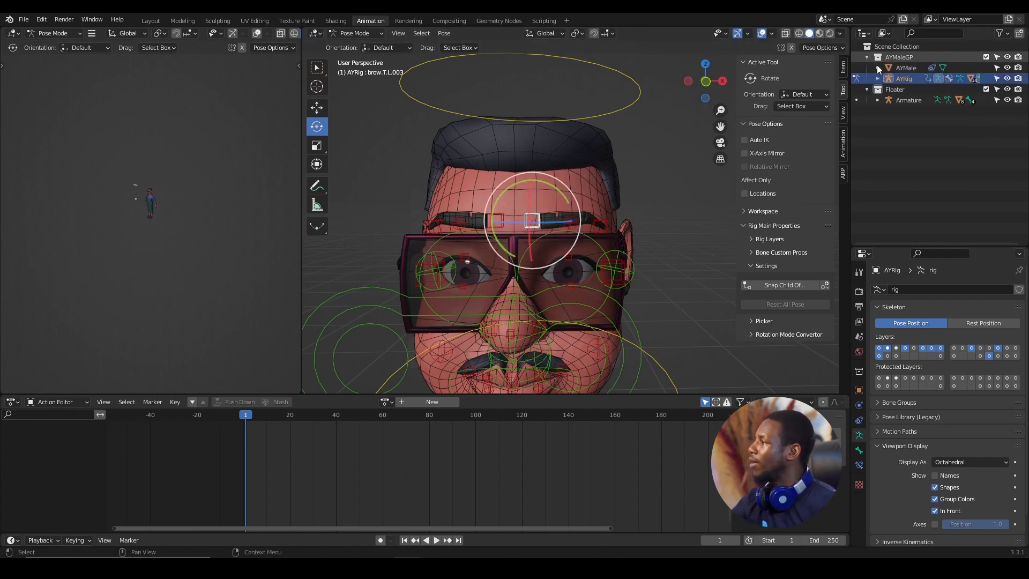
click(878, 68)
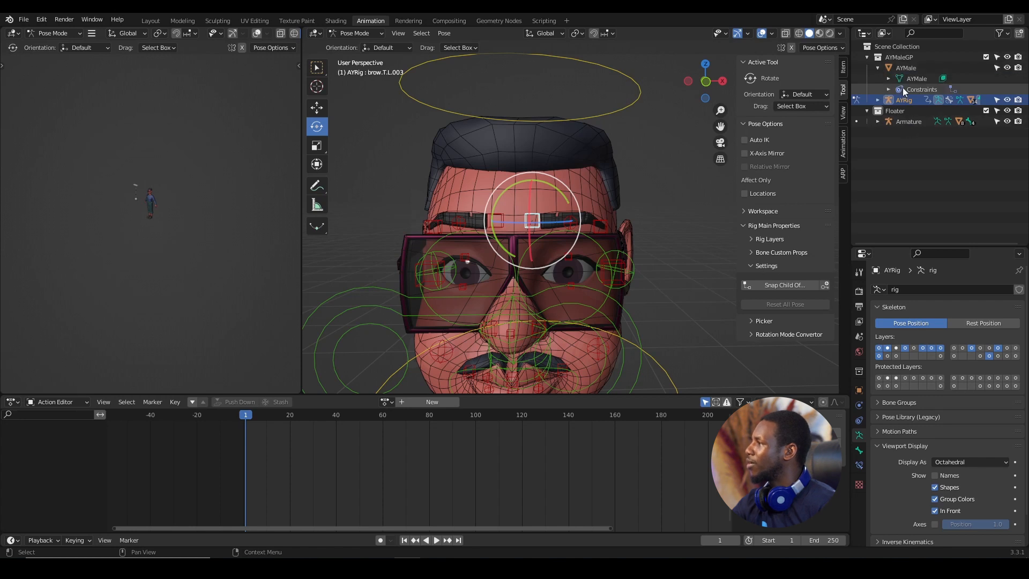
click(878, 100)
scroll(918, 184, down, 2)
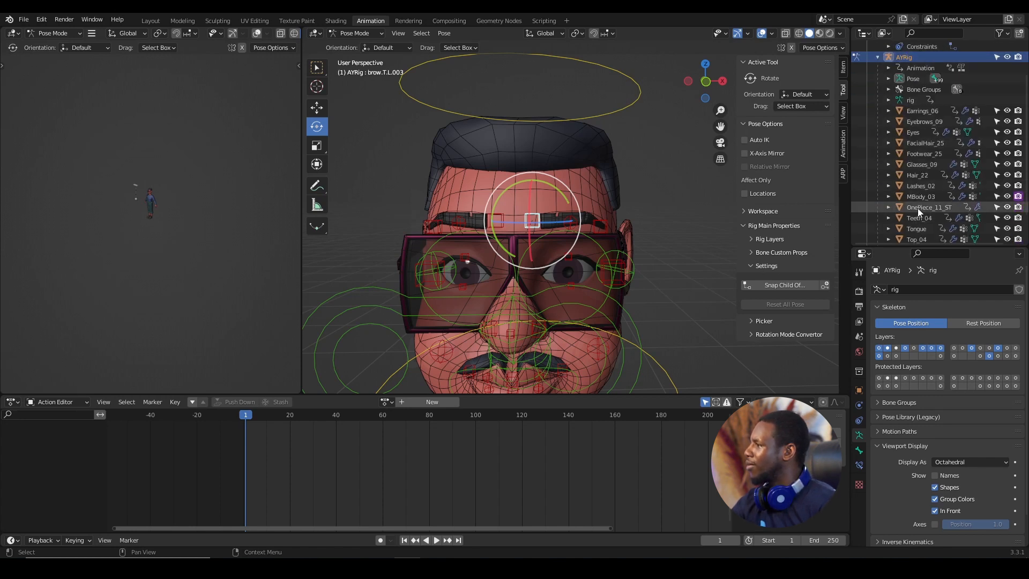
click(1008, 175)
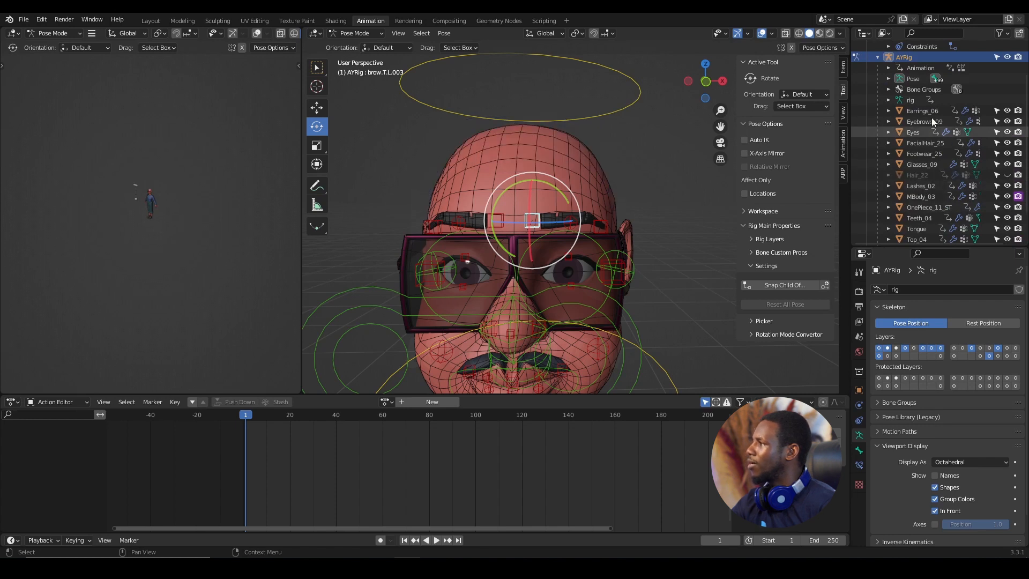
click(878, 57)
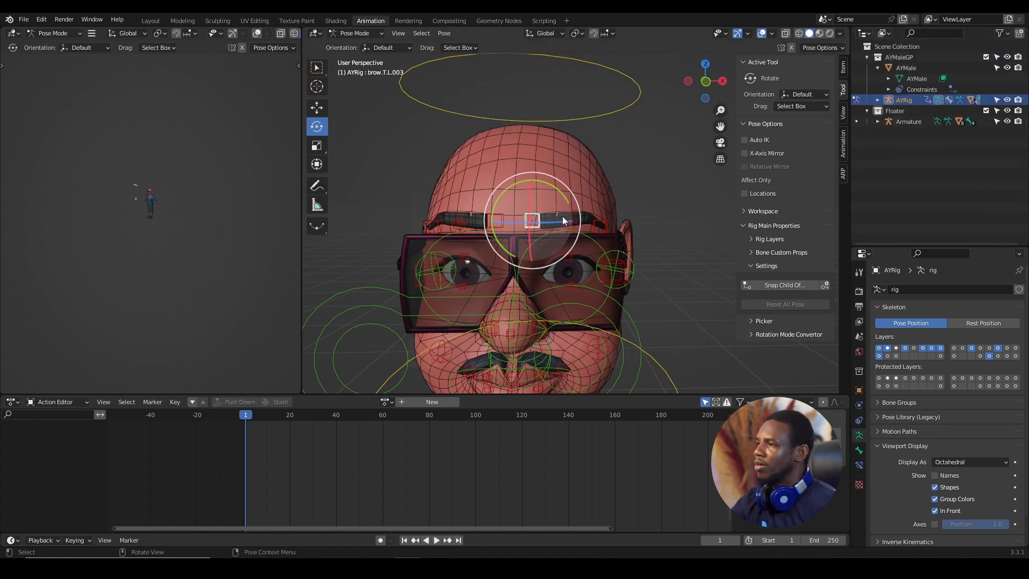
- Test-move the brow bone again with the hair hidden to check its influence on the forehead, cancelling the move
key(g)
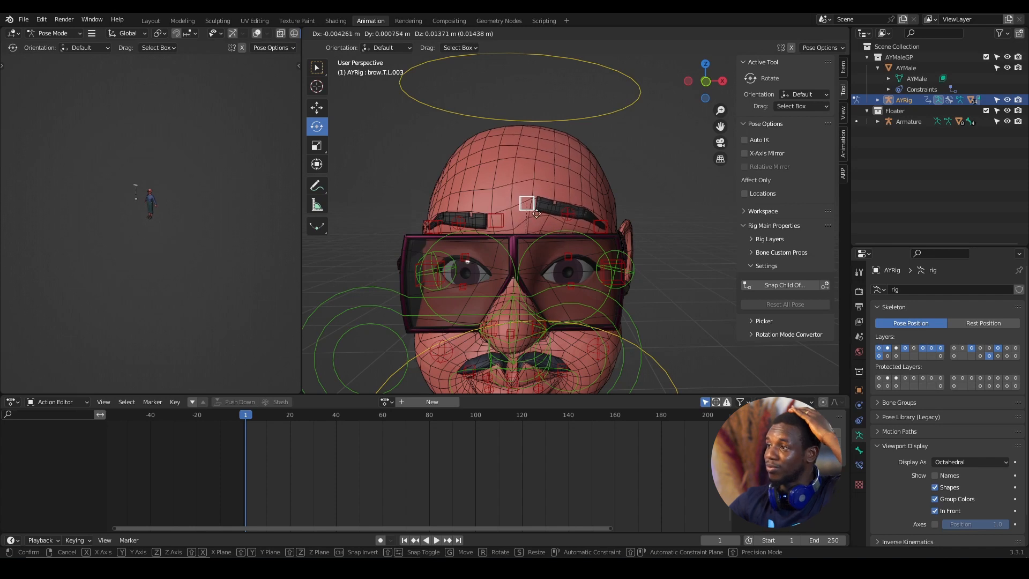
right_click(534, 219)
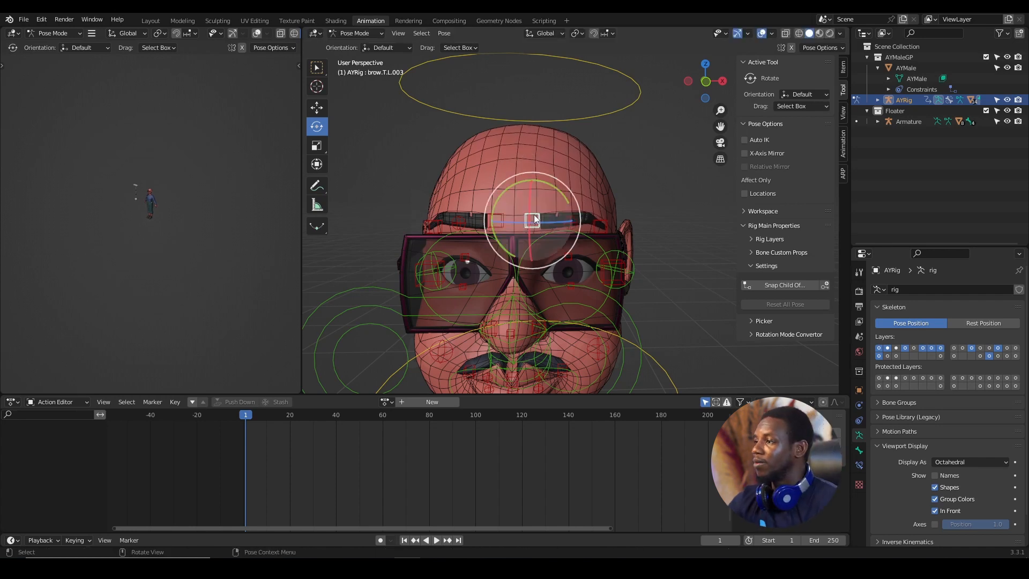
middle_drag(538, 227, 519, 256)
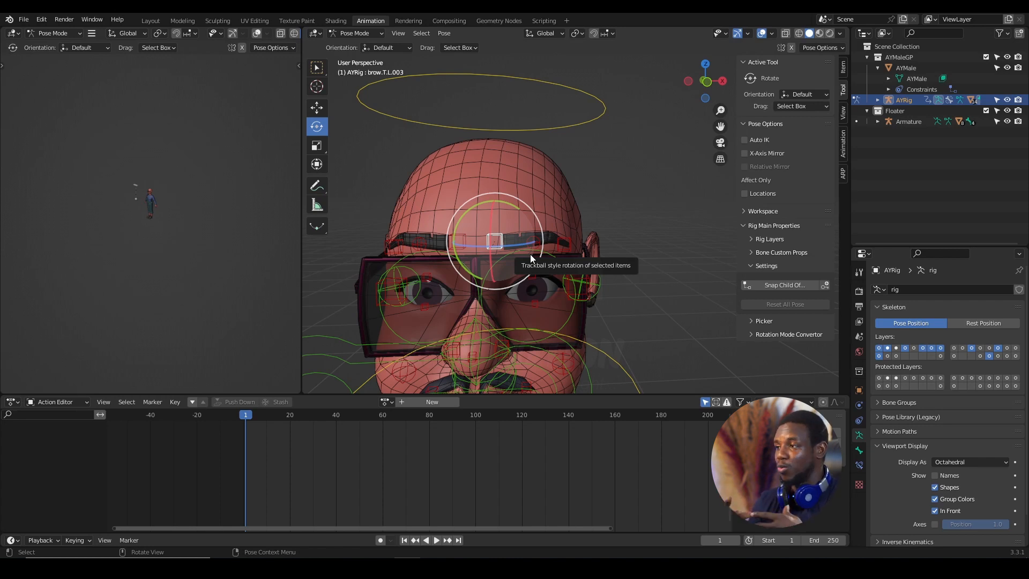
- Additionally show the armature layer that holds the rig's deform bones
middle_drag(530, 256, 518, 209)
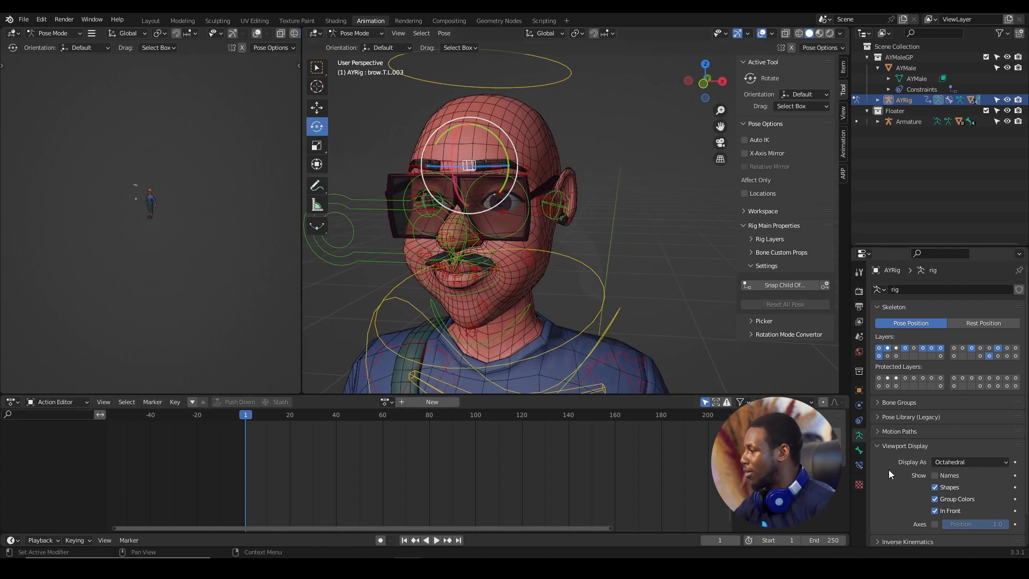
scroll(909, 461, down, 2)
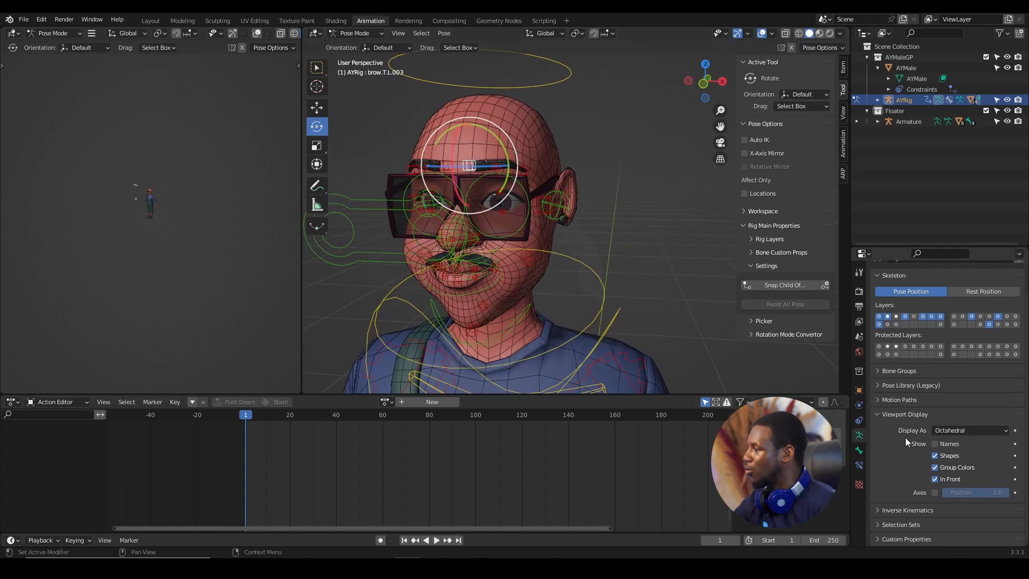
shift+click(999, 324)
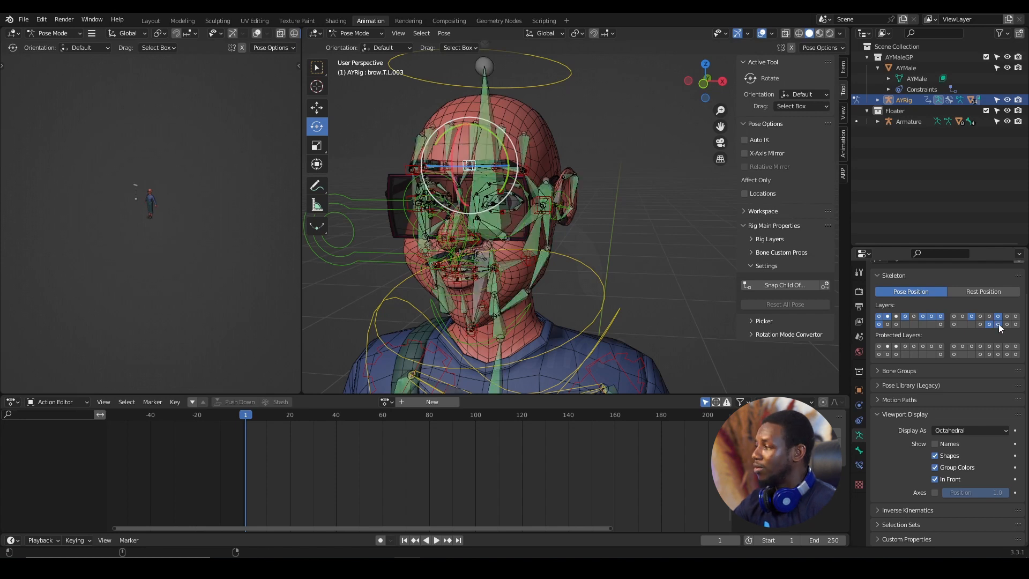
mouse_move(594, 247)
middle_down()
mouse_move(600, 262)
mouse_move(595, 253)
middle_up()
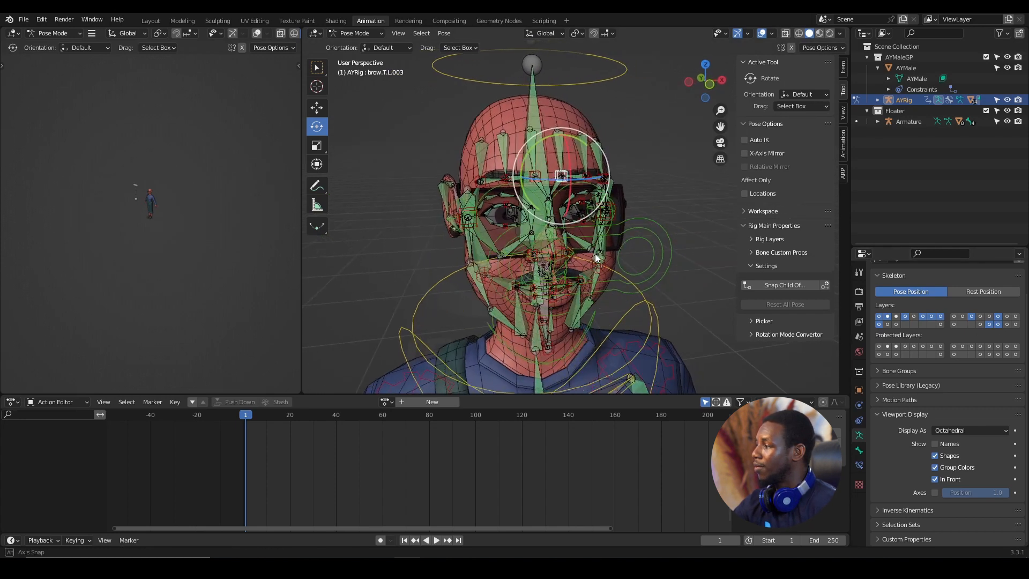
middle_drag(655, 171, 586, 140)
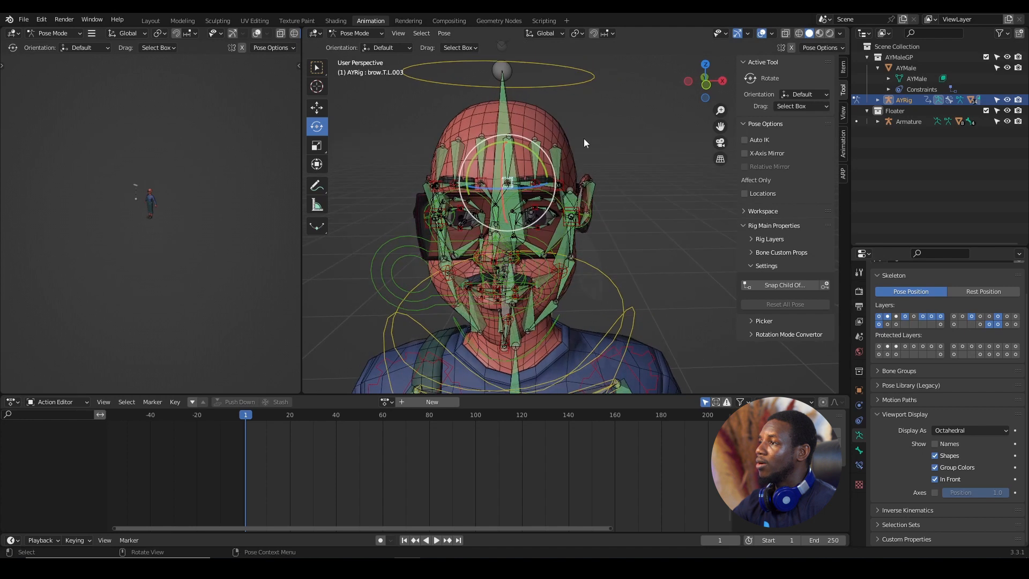
- Select the character's body mesh MBody_03 and switch it to Weight Paint mode
click(555, 123)
click(374, 34)
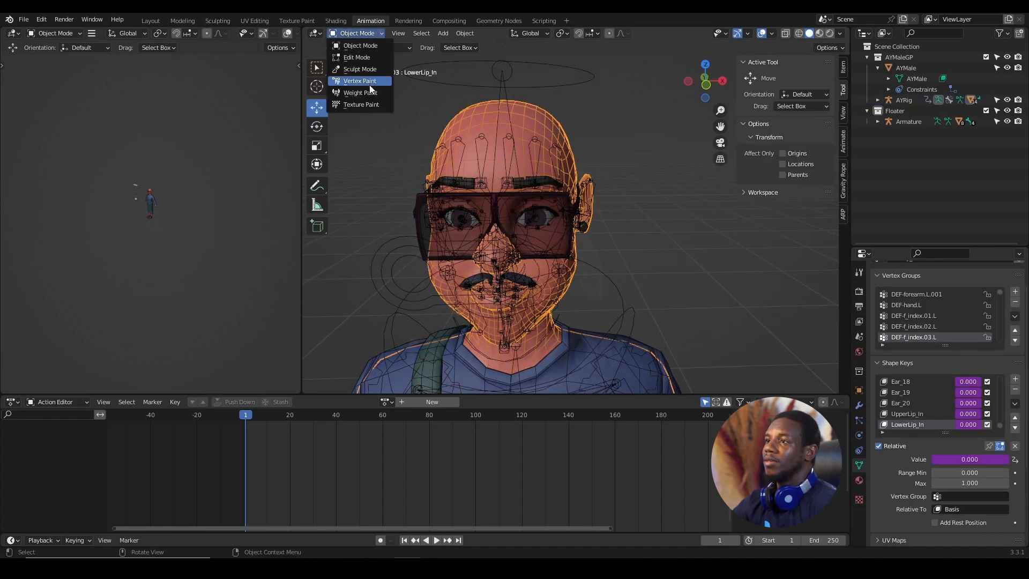
click(366, 94)
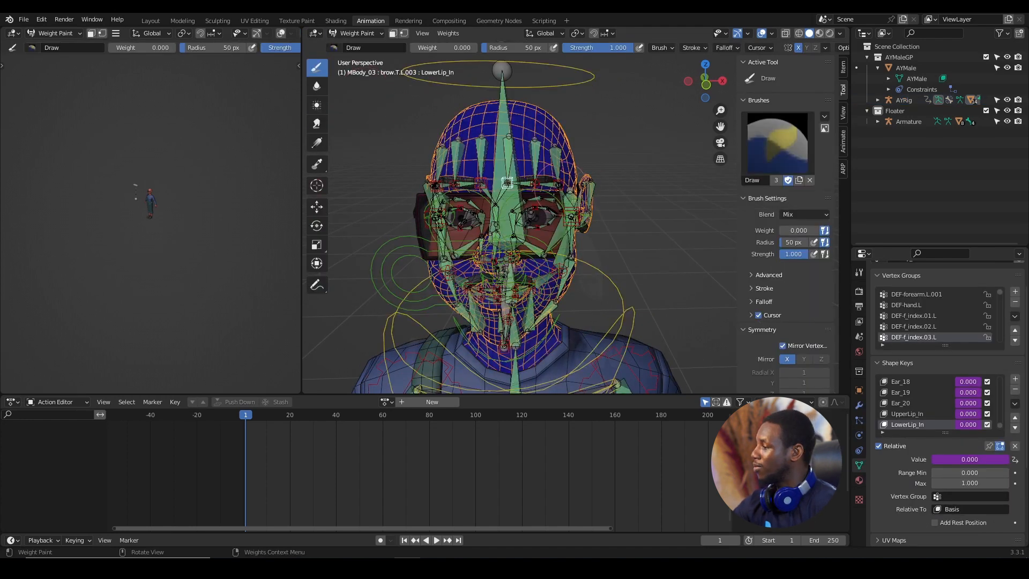
- Select the large head bone DEF-spine.006 and examine its weight gradient over the top of the head
middle_drag(561, 217, 595, 261)
scroll(567, 261, up, 2)
scroll(534, 263, up, 2)
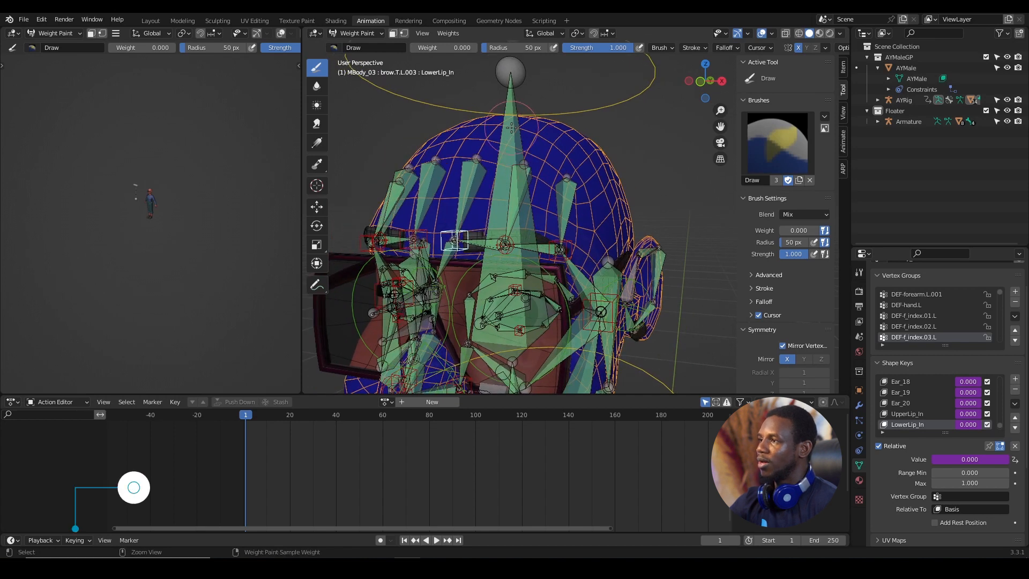
ctrl+click(498, 155)
middle_drag(498, 156, 504, 225)
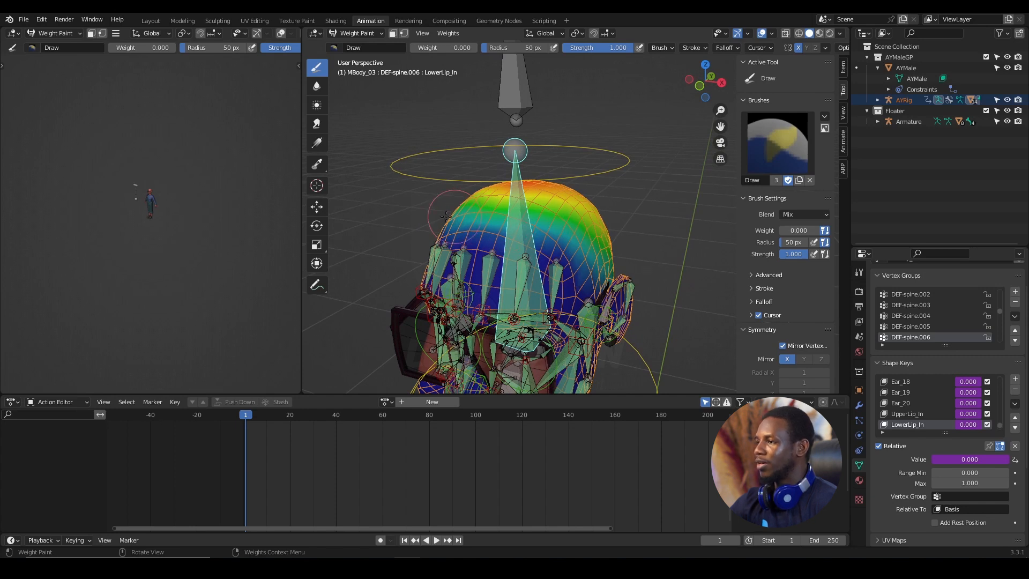
middle_drag(563, 261, 569, 238)
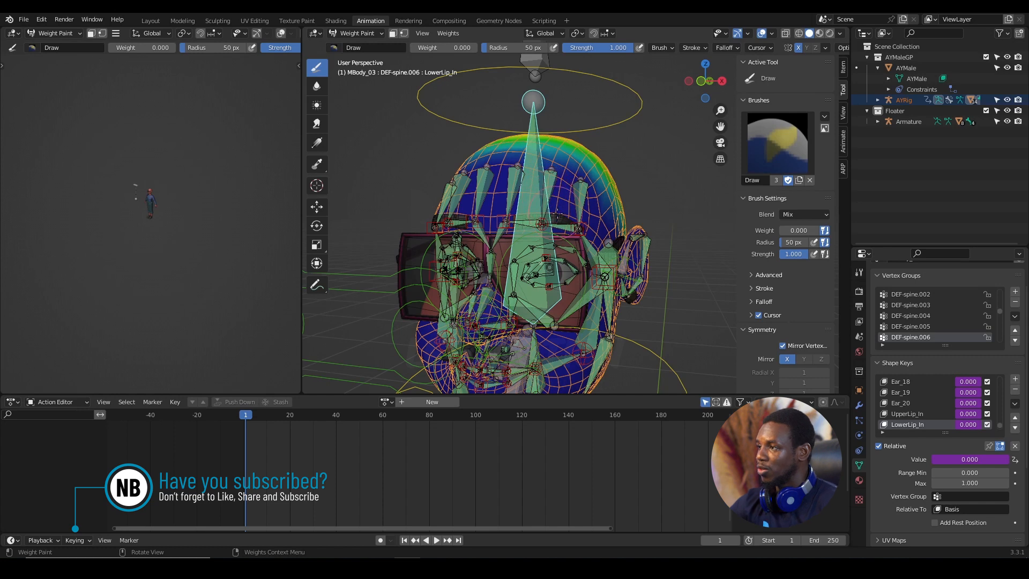
middle_drag(557, 216, 545, 242)
- Select the left forehead bones one after another, ending with DEF-forehead.L.002, to compare their weights
ctrl+click(546, 205)
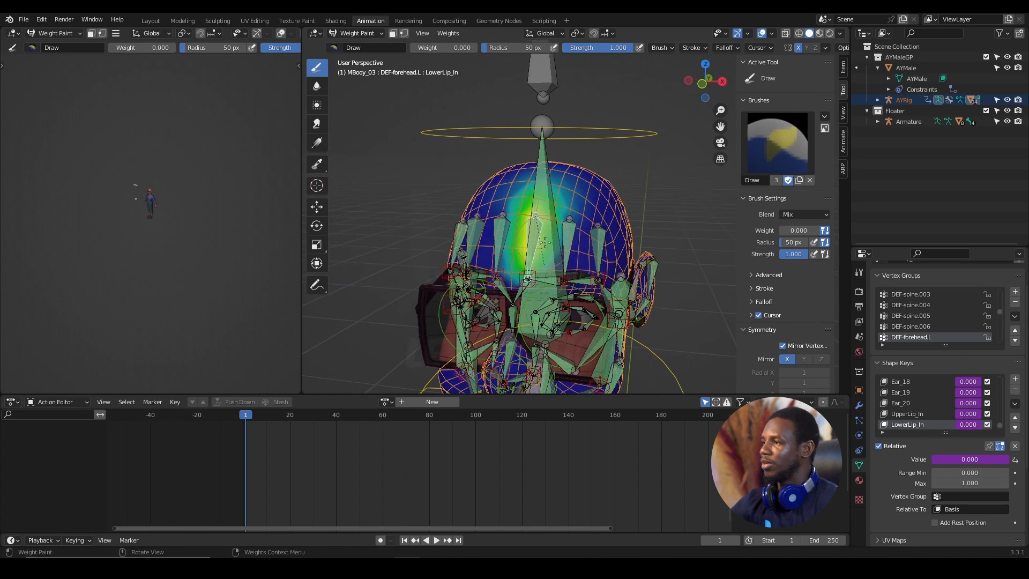
ctrl+click(568, 214)
ctrl+click(599, 248)
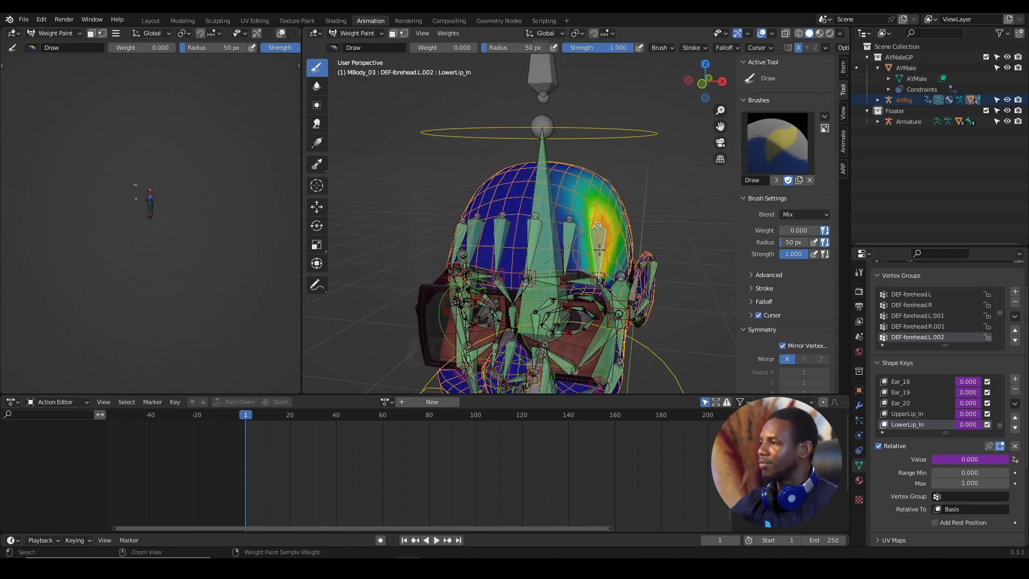
- Reselect the DEF-spine.006 head bone and view its weights from the side
mouse_move(597, 244)
middle_down()
mouse_move(568, 240)
mouse_move(578, 235)
middle_up()
ctrl+click(524, 160)
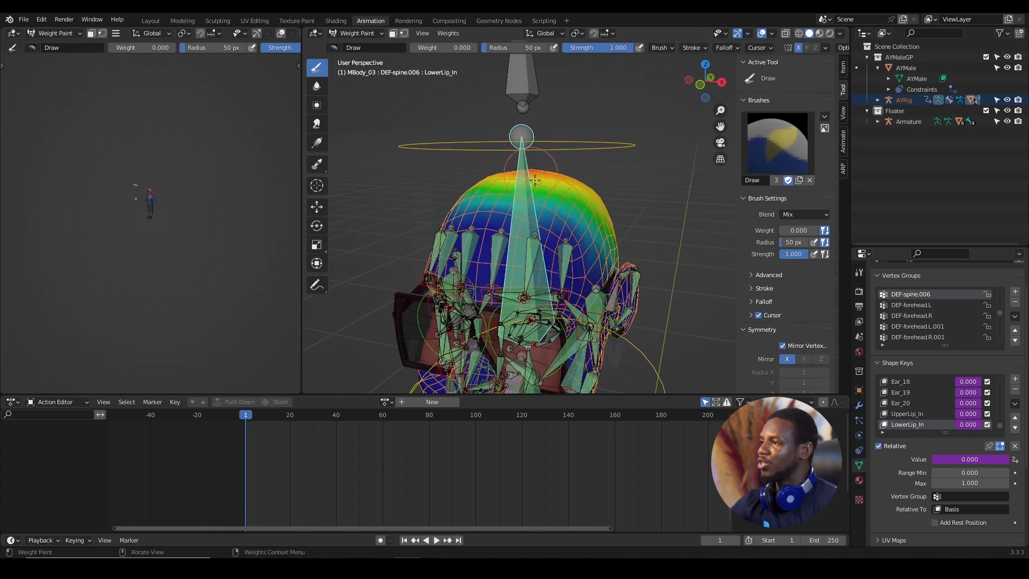
middle_drag(508, 183, 511, 196)
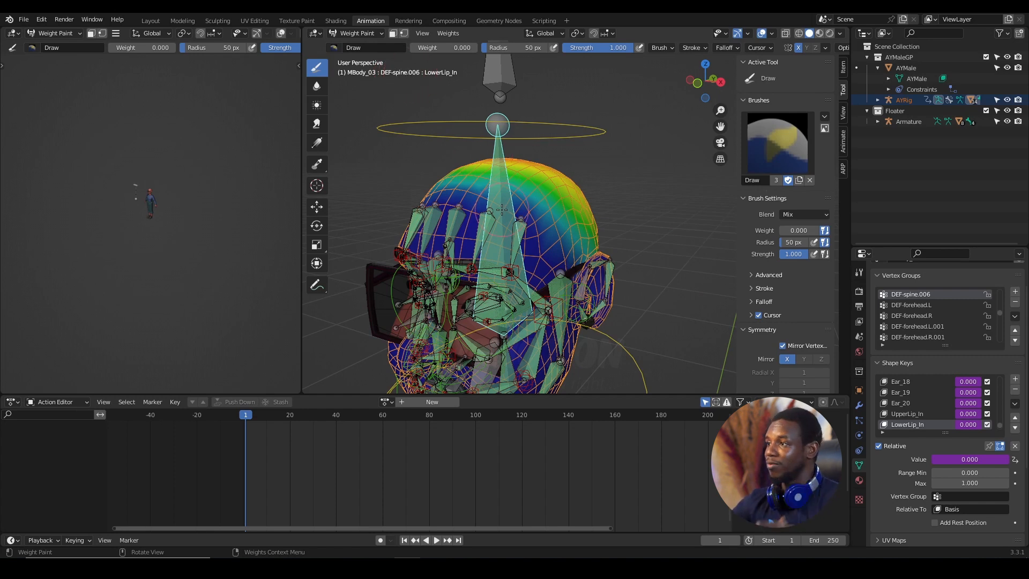
- Review the Auto Normalize and Mirror Vertex Groups options of the weight paint Draw tool
scroll(806, 327, down, 5)
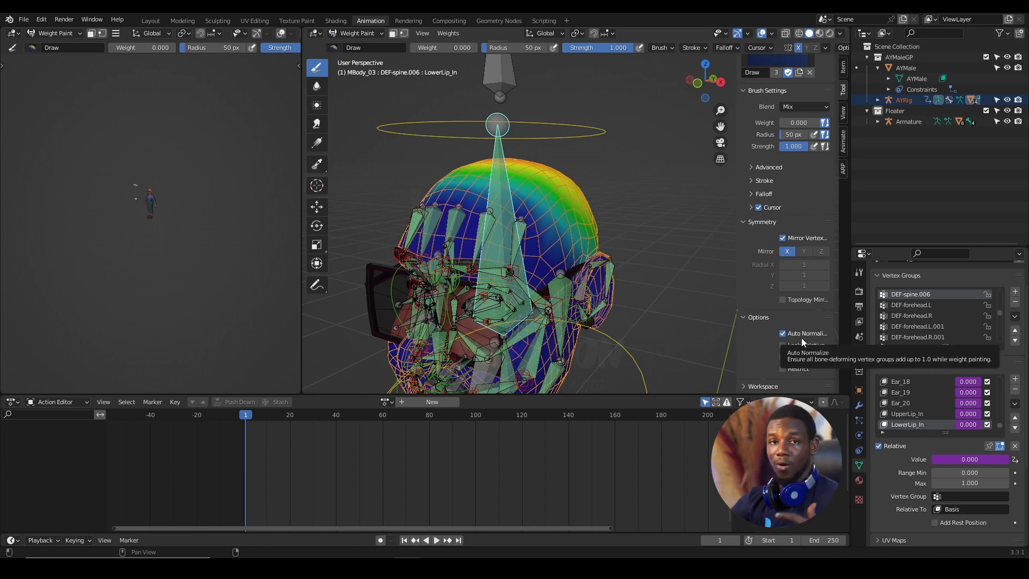
middle_drag(616, 228, 621, 257)
scroll(770, 207, up, 1)
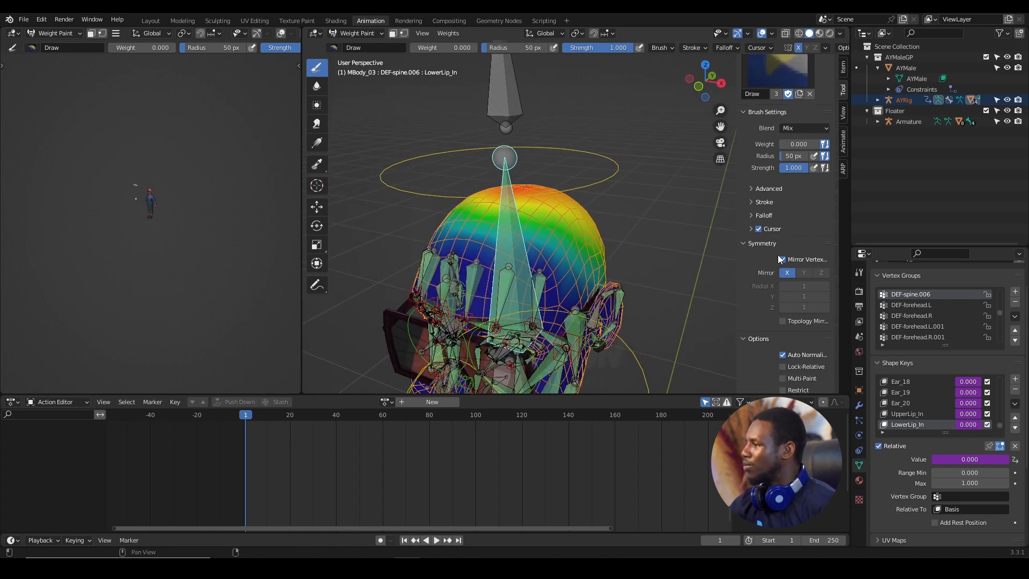
scroll(796, 257, up, 4)
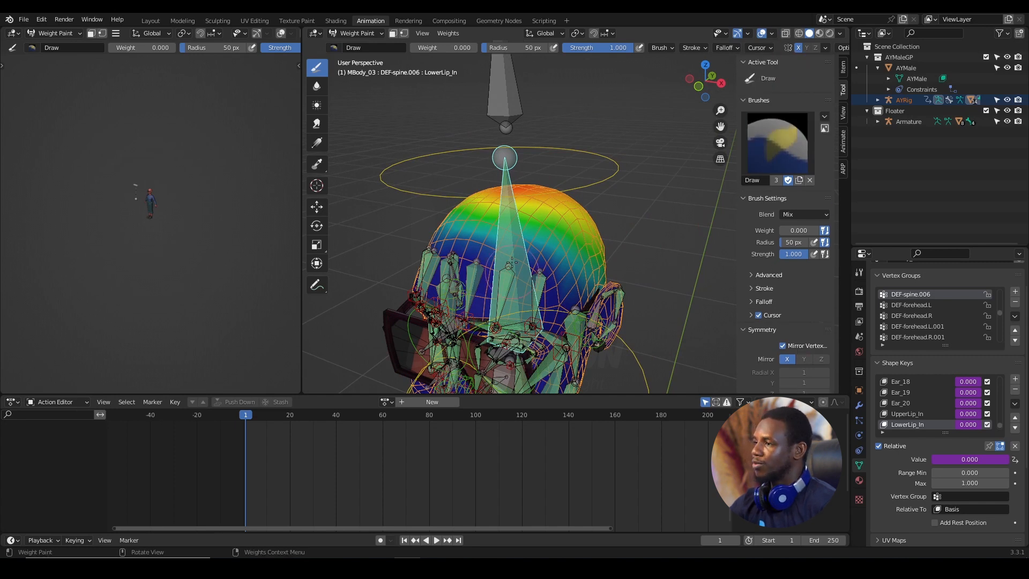
- Turn the wireframe overlay off and back on to compare the display of the head's weight gradient
scroll(541, 274, up, 3)
scroll(539, 274, down, 2)
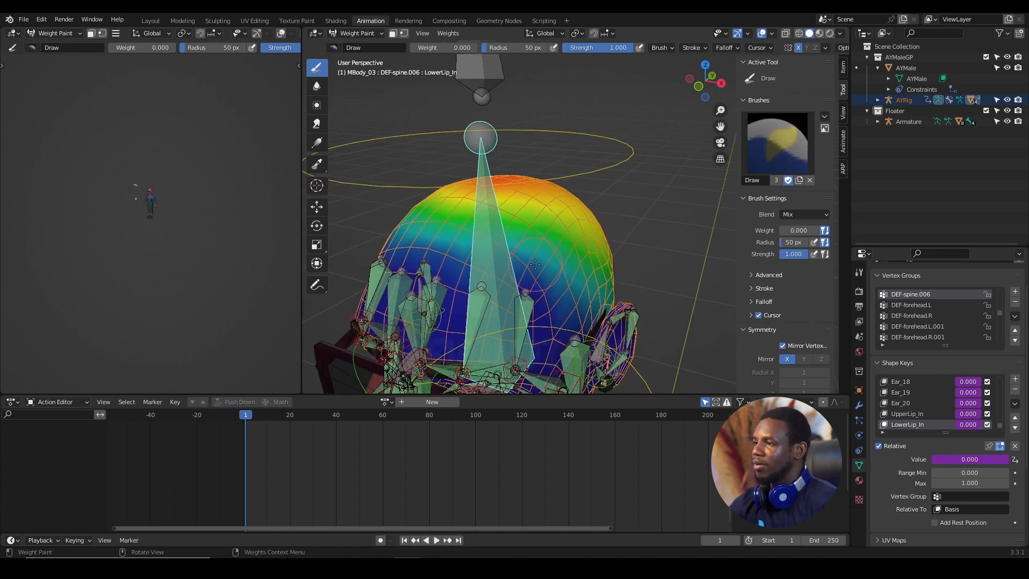
middle_drag(544, 287, 564, 262)
mouse_move(548, 199)
middle_down()
mouse_move(554, 220)
mouse_move(557, 195)
middle_up()
click(771, 35)
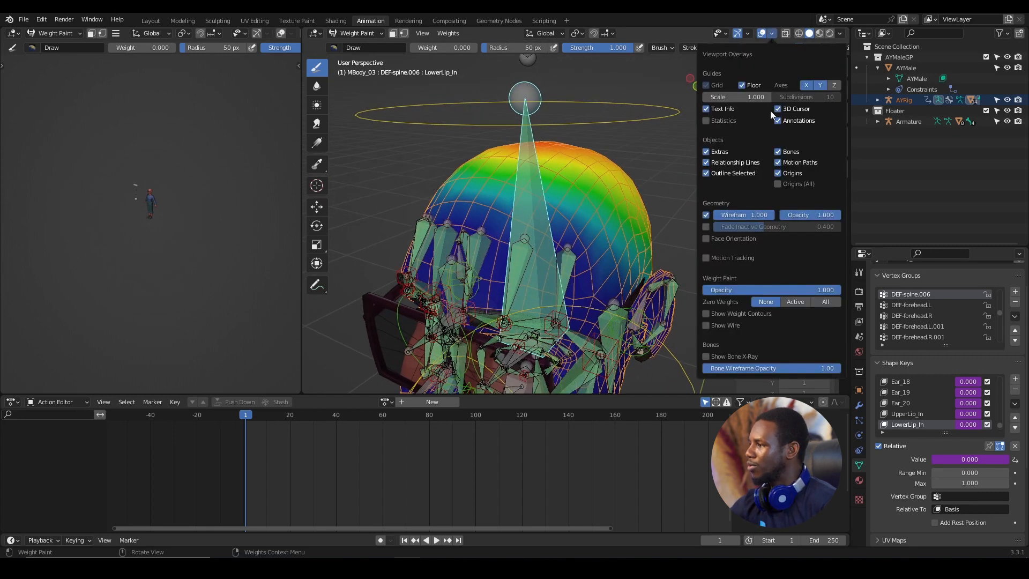
click(707, 215)
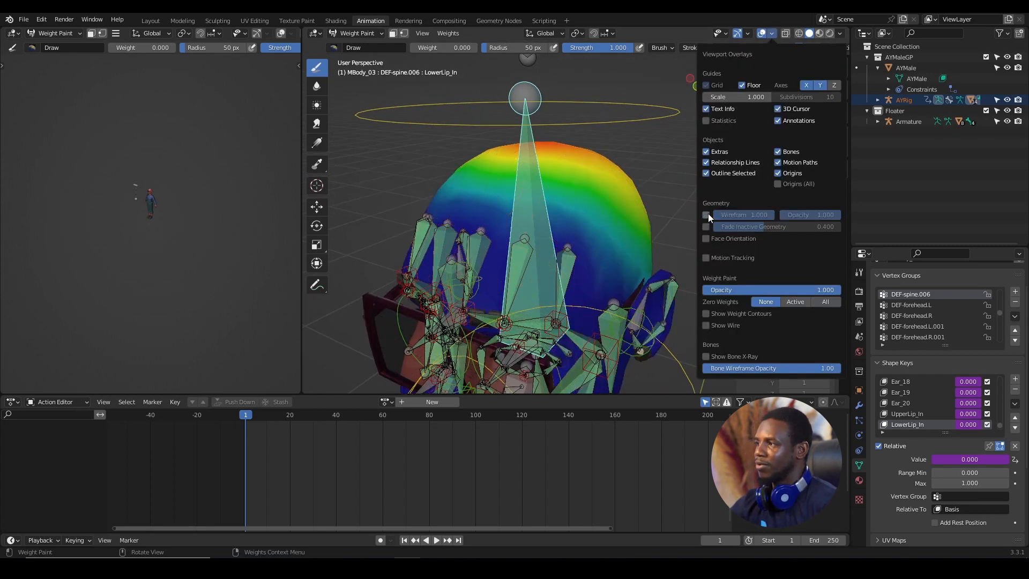
click(706, 215)
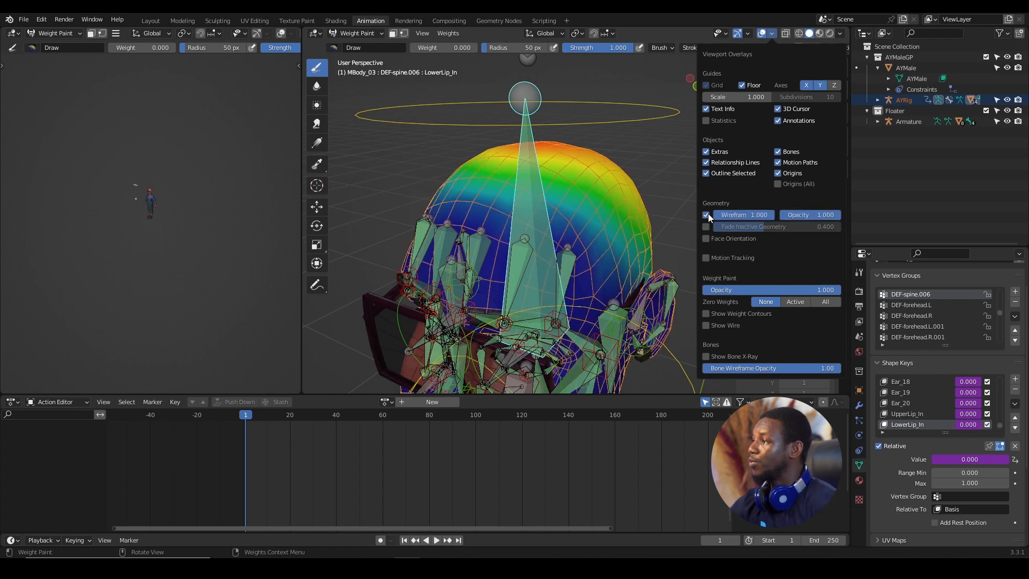
- Set the Draw brush weight to 1.000 and paint full DEF-spine.006 weight across the upper forehead and crown
middle_drag(663, 115, 729, 225)
scroll(767, 284, down, 2)
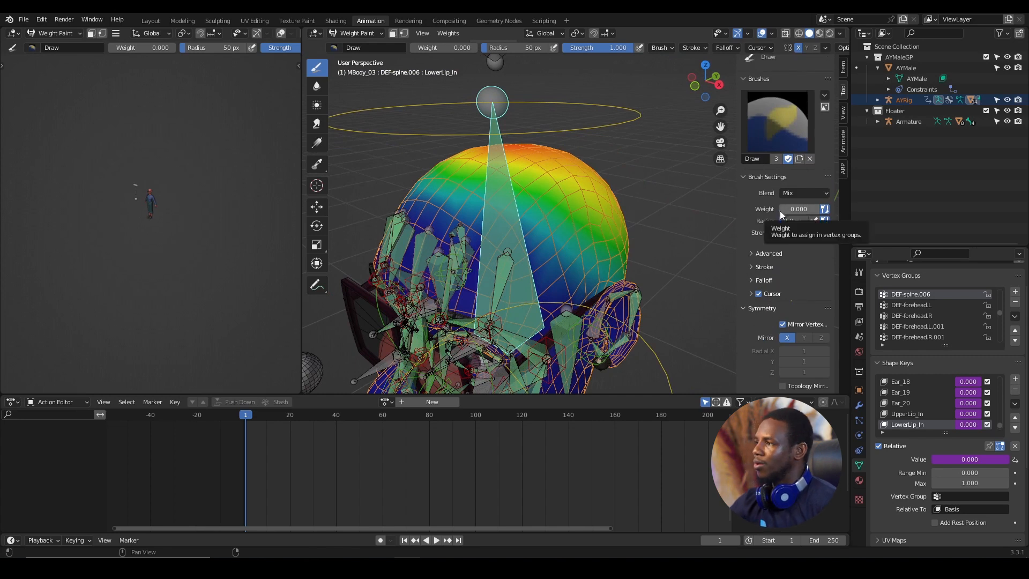
drag(781, 211, 820, 211)
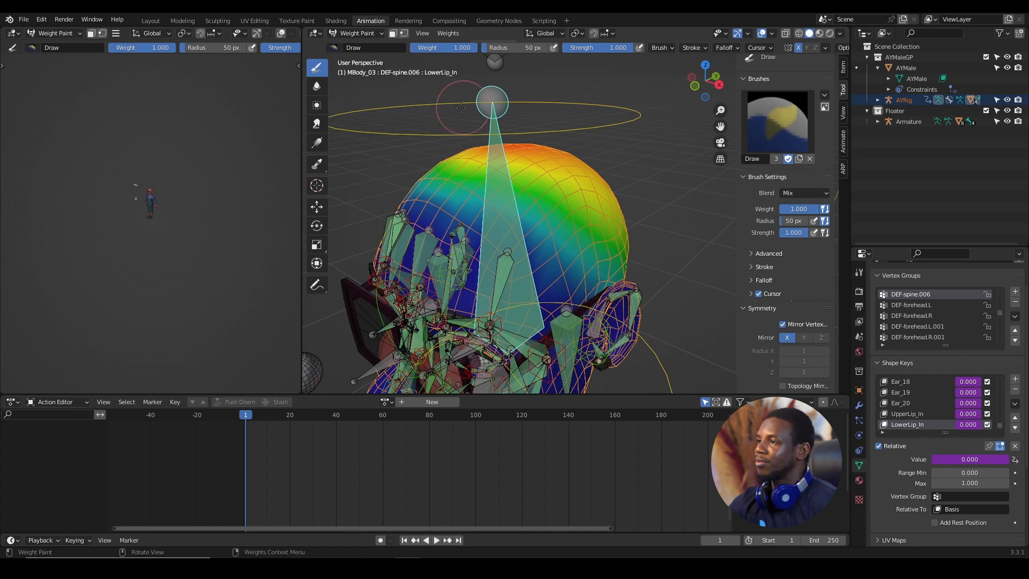
middle_drag(502, 199, 645, 217)
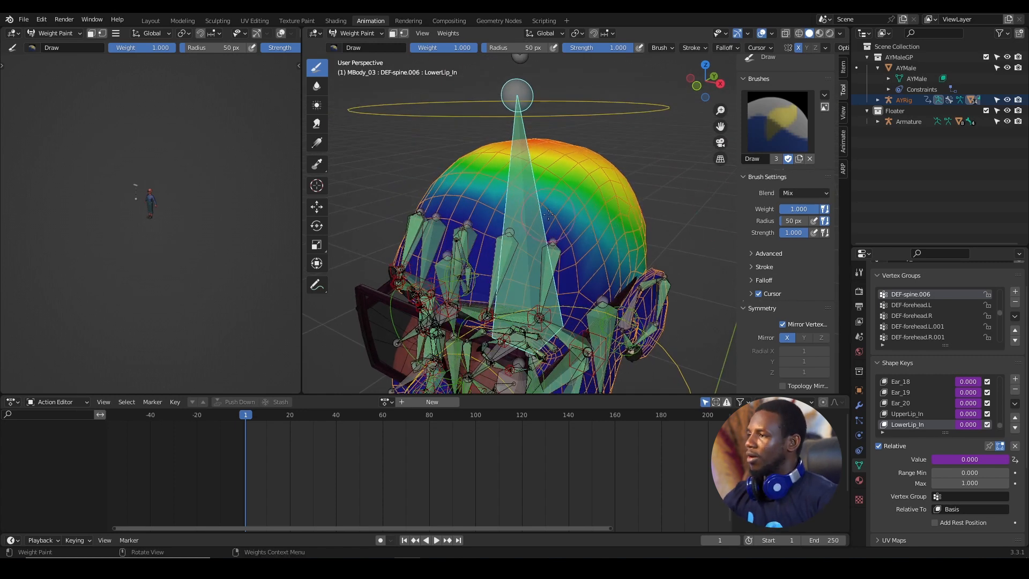
middle_drag(513, 208, 527, 208)
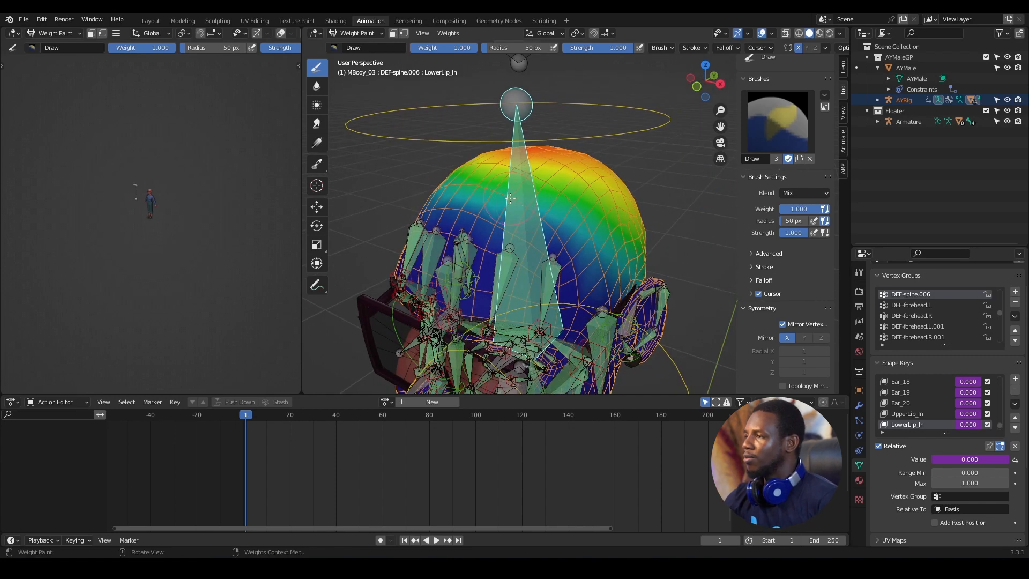
click(509, 199)
click(496, 194)
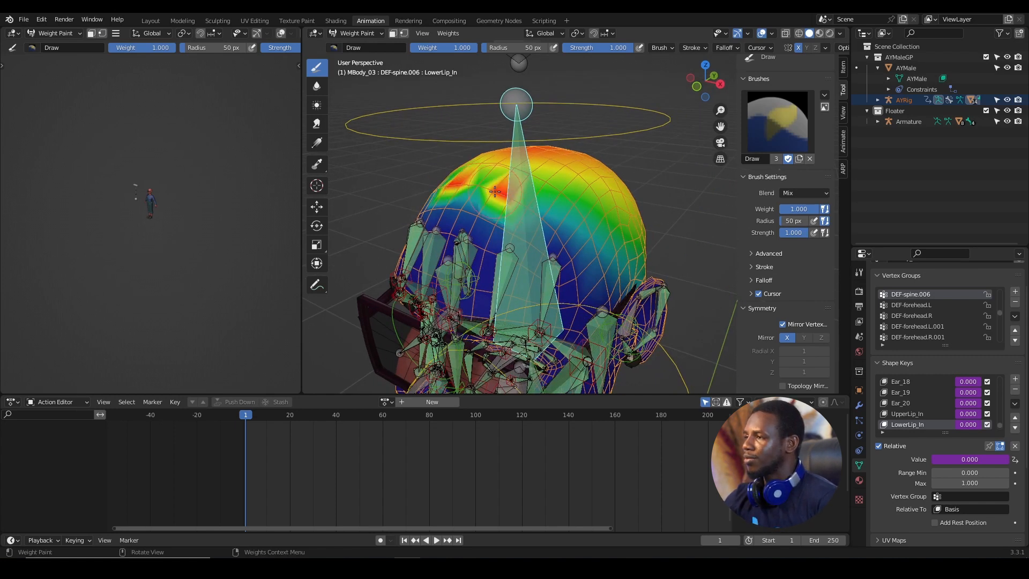
click(488, 188)
click(483, 187)
click(515, 203)
mouse_move(516, 204)
mouse_down()
mouse_move(591, 265)
mouse_move(561, 194)
mouse_move(528, 163)
mouse_move(513, 169)
mouse_up()
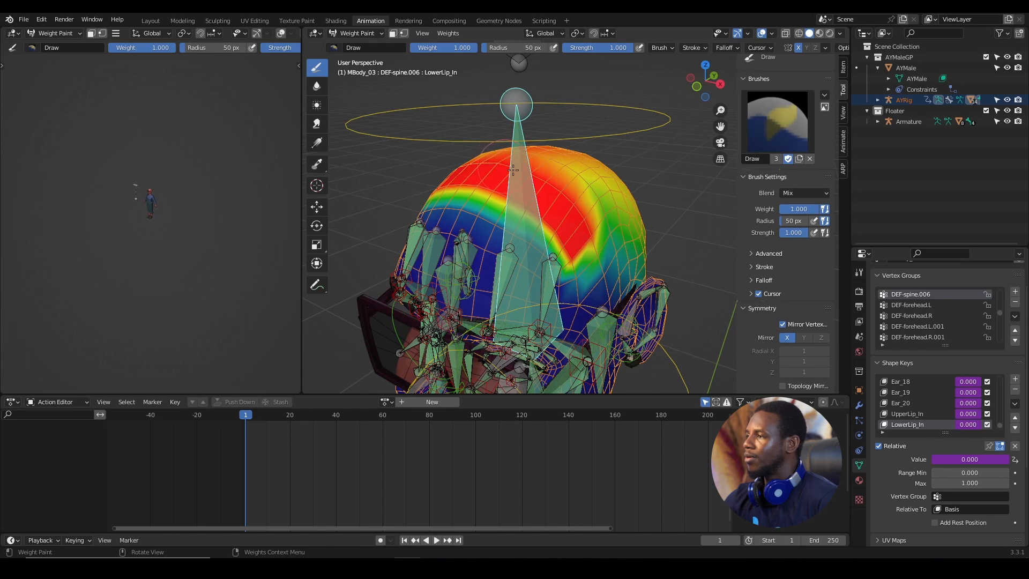
mouse_move(579, 221)
mouse_down()
mouse_move(592, 206)
mouse_move(553, 161)
mouse_up()
mouse_move(606, 215)
mouse_down()
mouse_move(610, 175)
mouse_move(561, 152)
mouse_up()
- Select the DEF-forehead.L bone and examine its weights and the brush's Symmetry and Auto Normalize settings
middle_drag(546, 147, 499, 171)
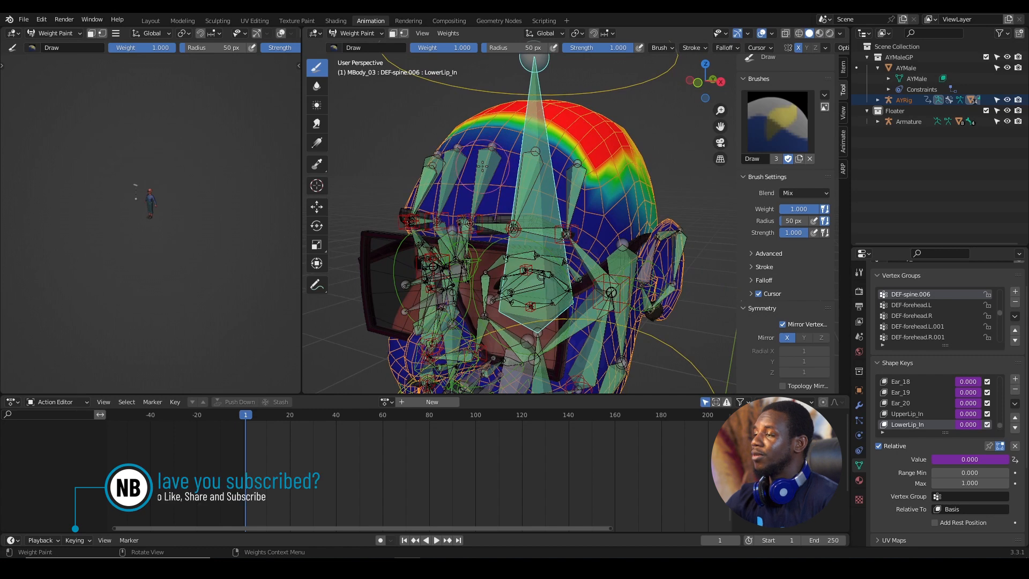
ctrl+click(487, 174)
middle_drag(487, 174, 504, 216)
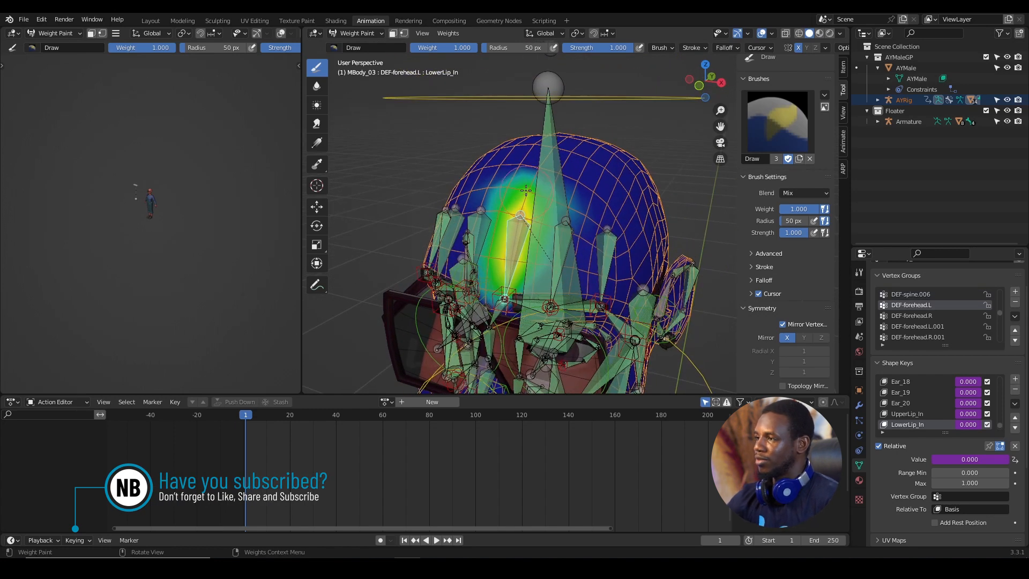
ctrl+click(559, 232)
key(ctrl+z)
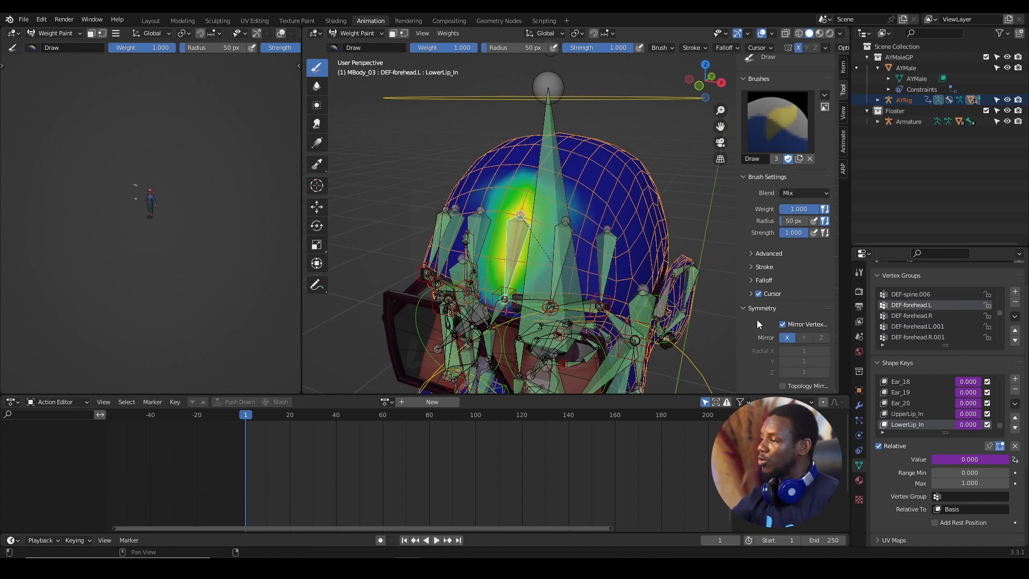
scroll(757, 319, down, 3)
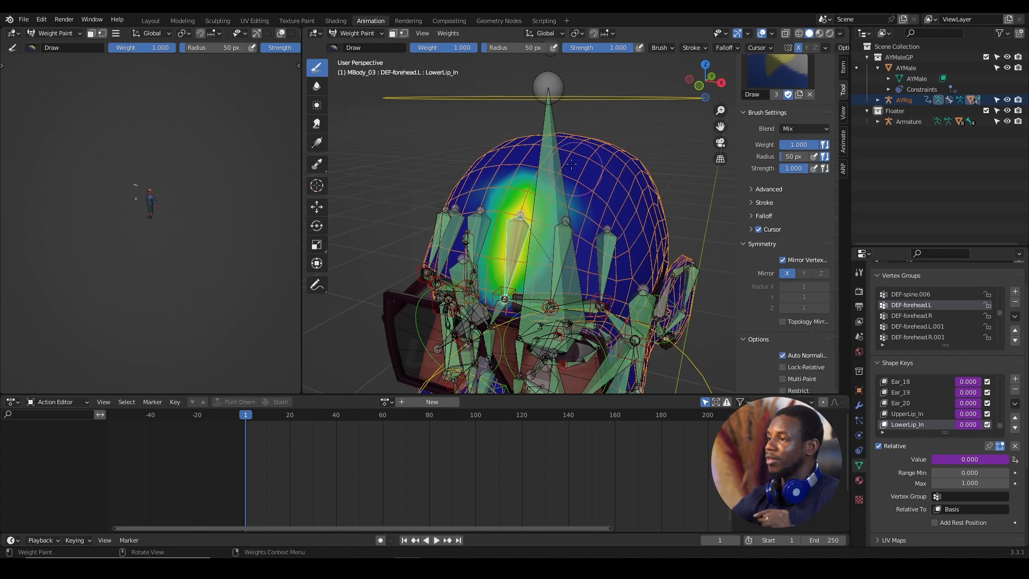
scroll(587, 182, up, 2)
mouse_move(562, 172)
middle_down()
mouse_move(548, 182)
mouse_move(557, 184)
middle_up()
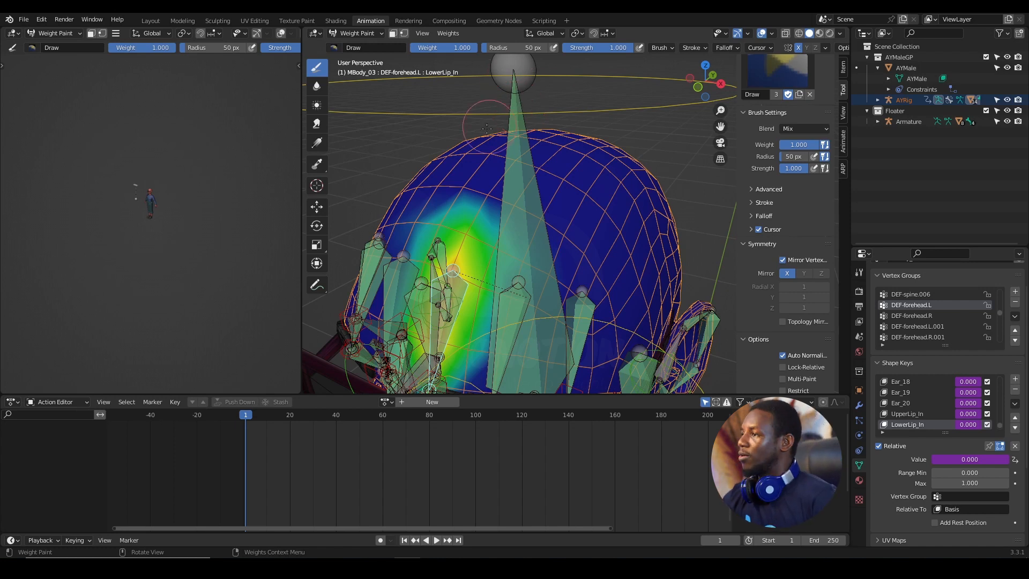
- Reselect the DEF-spine.006 bone and extend its full weight lower across the forehead
shift+middle_drag(521, 131, 541, 109)
ctrl+click(537, 103)
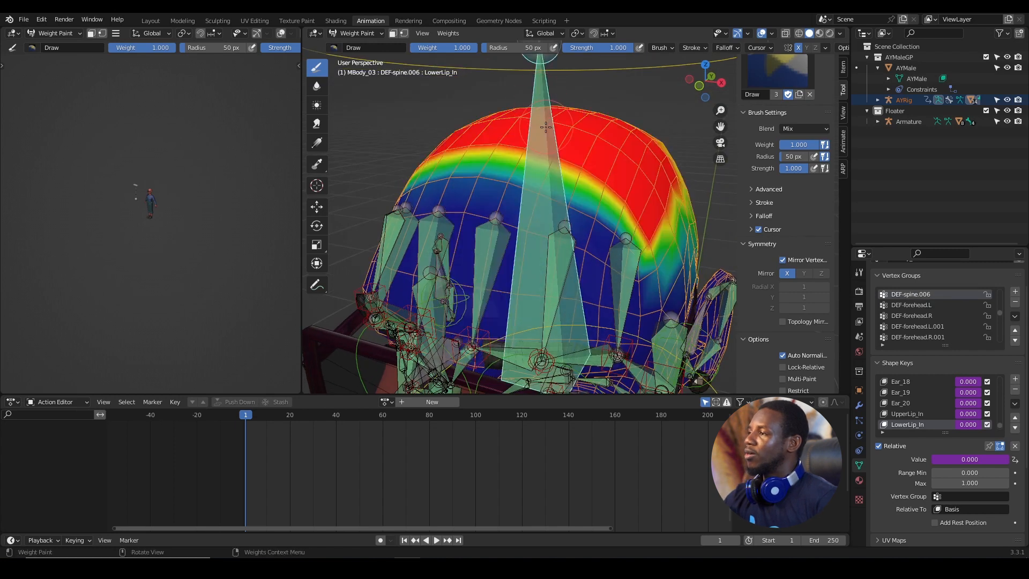
scroll(538, 118, down, 3)
middle_drag(546, 166, 521, 194)
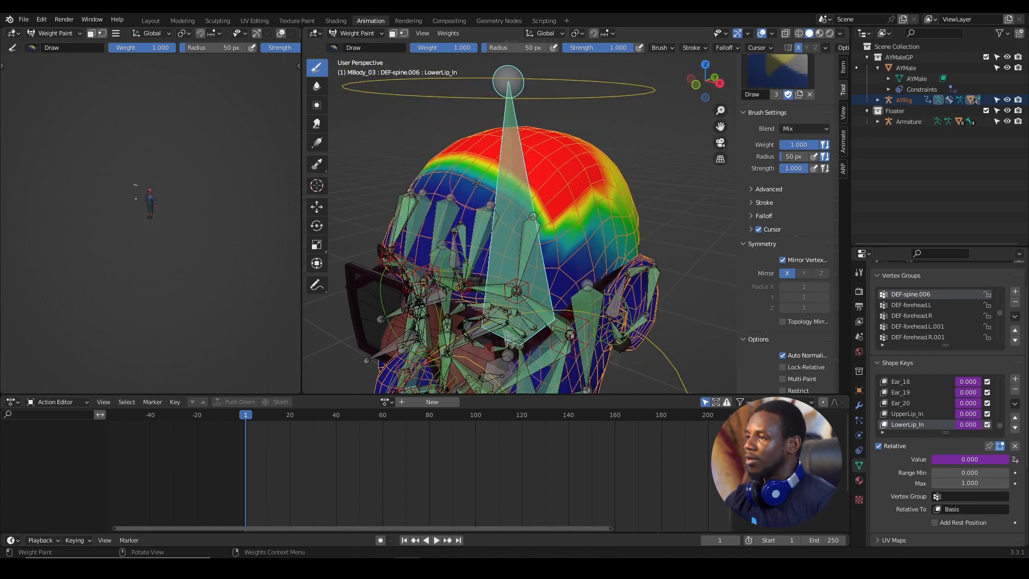
mouse_move(476, 183)
mouse_down()
mouse_move(454, 189)
mouse_move(432, 161)
mouse_move(526, 210)
mouse_up()
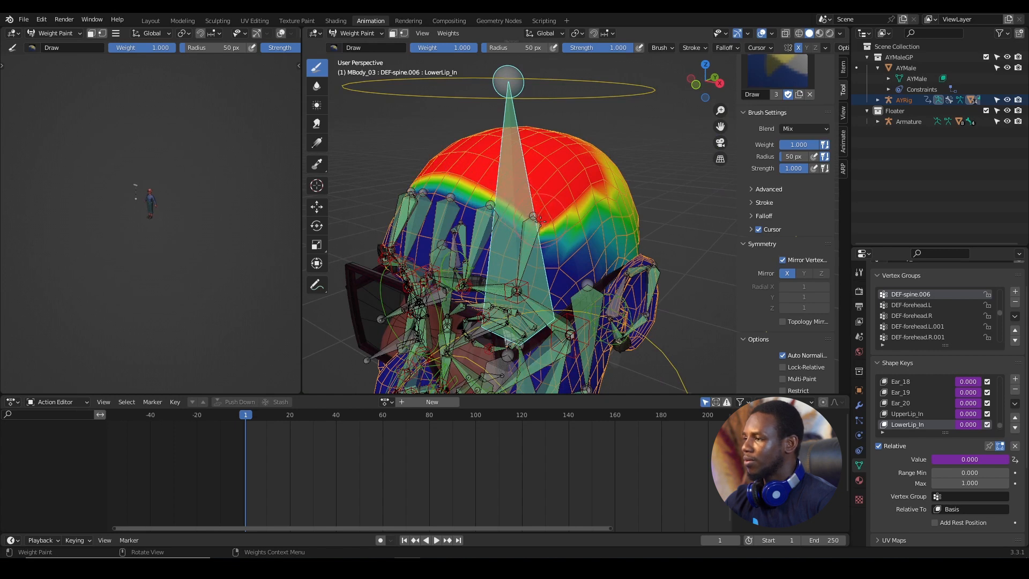
- Switch to the Blur brush and soften the edge of the DEF-spine.006 weight at the temple
middle_drag(543, 229, 620, 208)
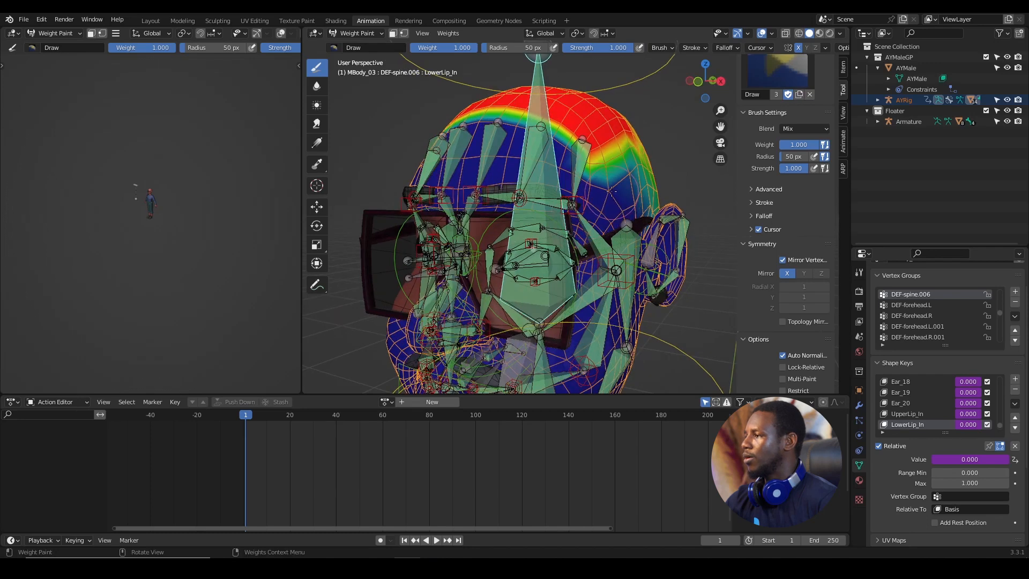
middle_drag(591, 164, 635, 169)
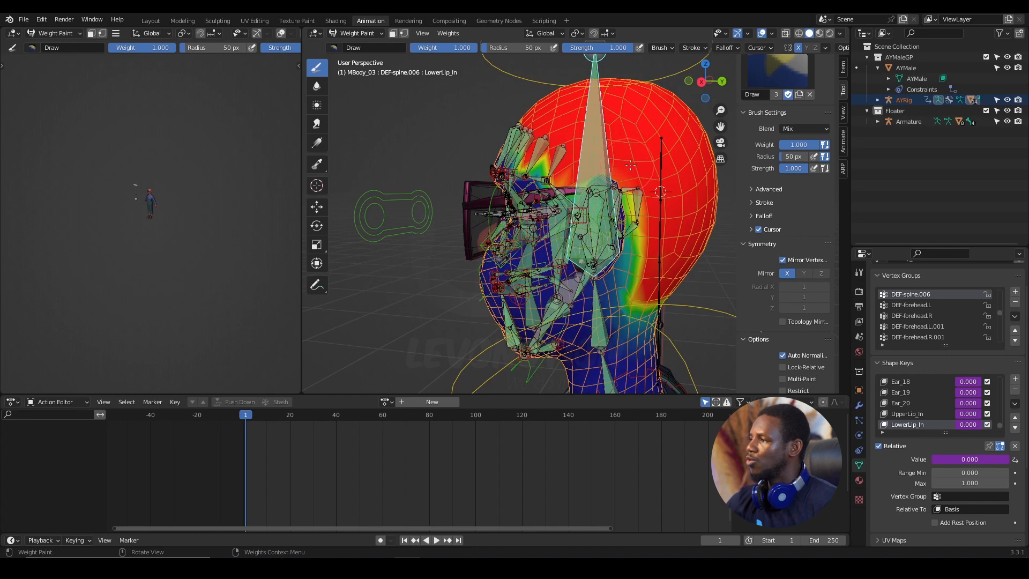
middle_drag(630, 165, 615, 146)
click(317, 85)
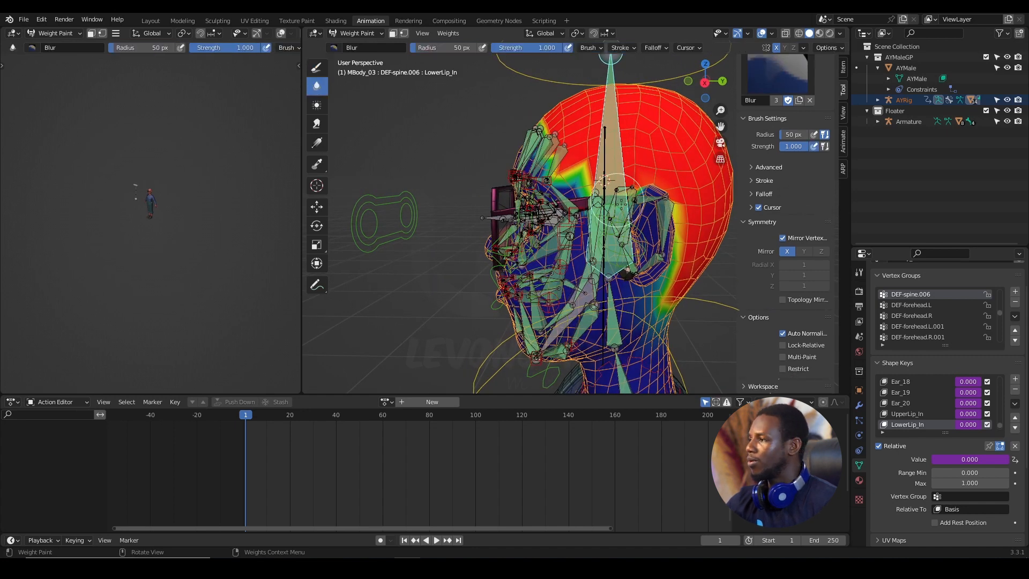
middle_drag(469, 127, 619, 191)
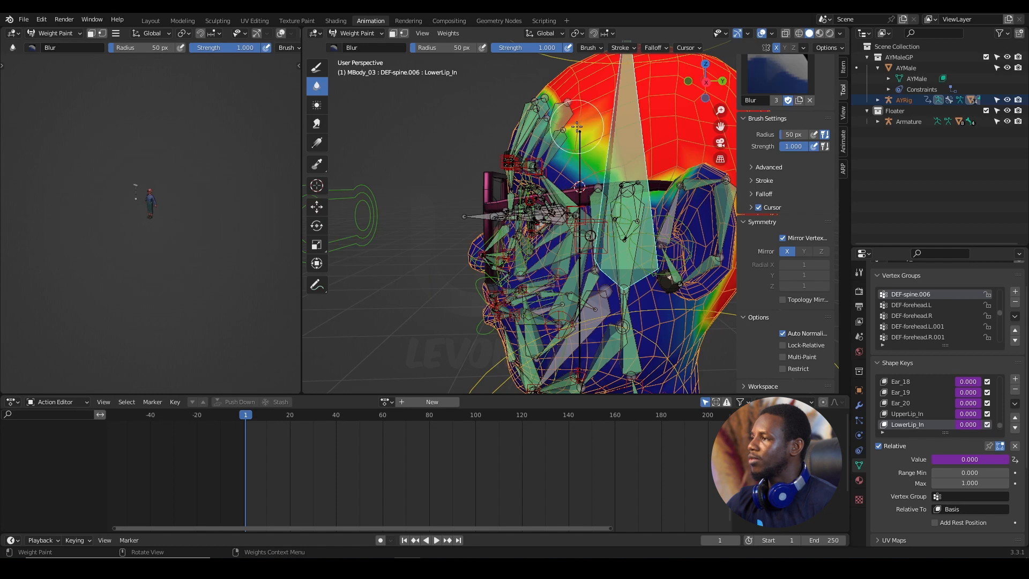
drag(577, 127, 596, 159)
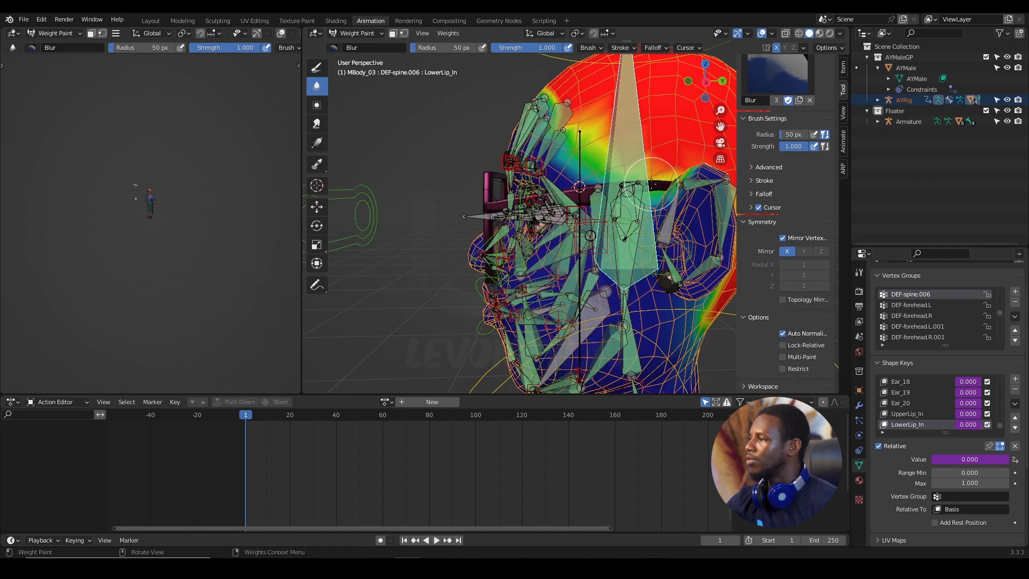
- Blur the DEF-spine.006 weight boundary along the lower side of the head
middle_drag(639, 167, 518, 175)
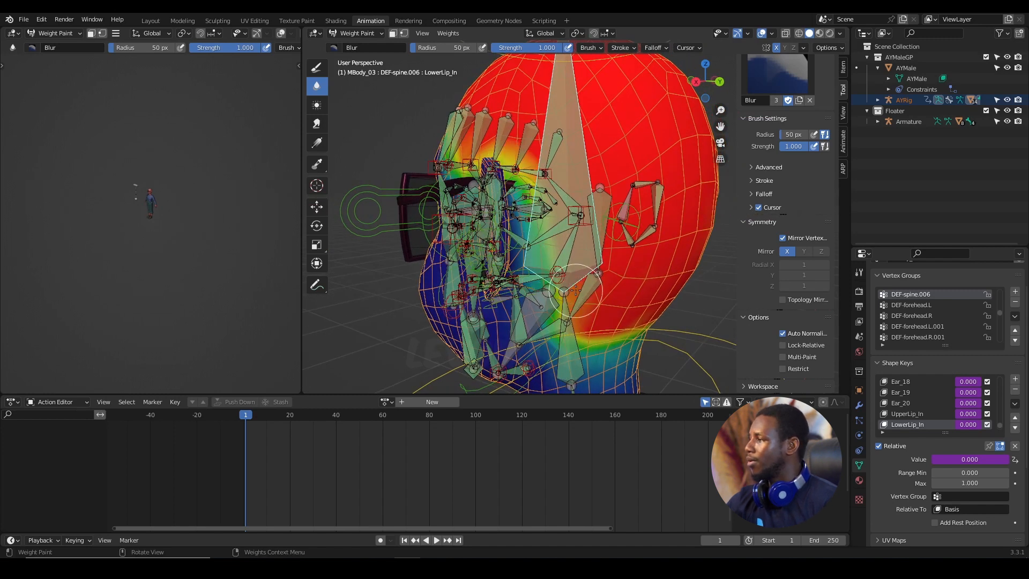
middle_drag(557, 300, 739, 291)
scroll(767, 300, up, 3)
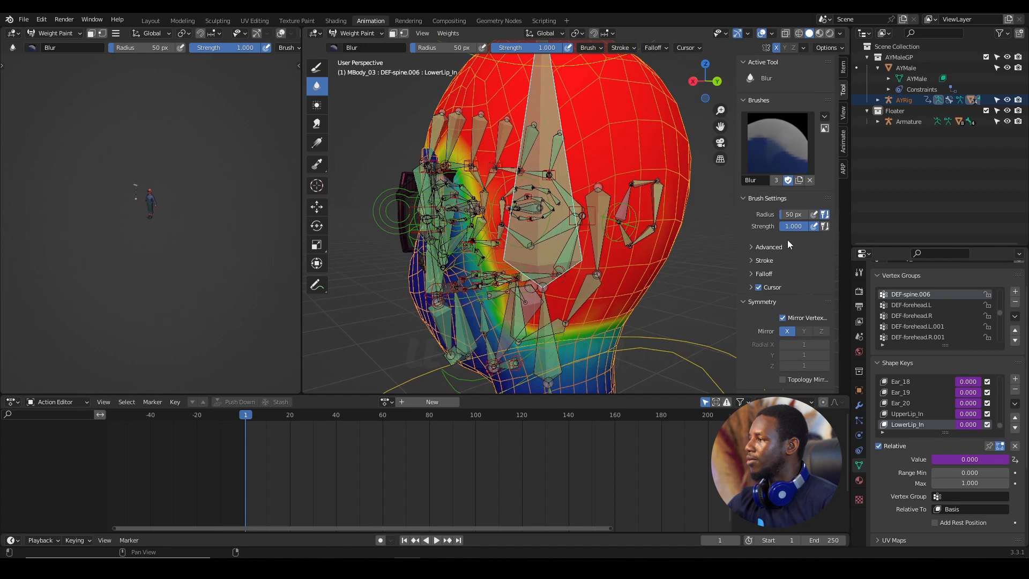
middle_drag(626, 236, 563, 246)
mouse_move(492, 285)
mouse_down()
mouse_move(517, 272)
mouse_move(581, 278)
mouse_up()
mouse_move(632, 281)
middle_down()
mouse_move(509, 274)
mouse_move(469, 258)
middle_up()
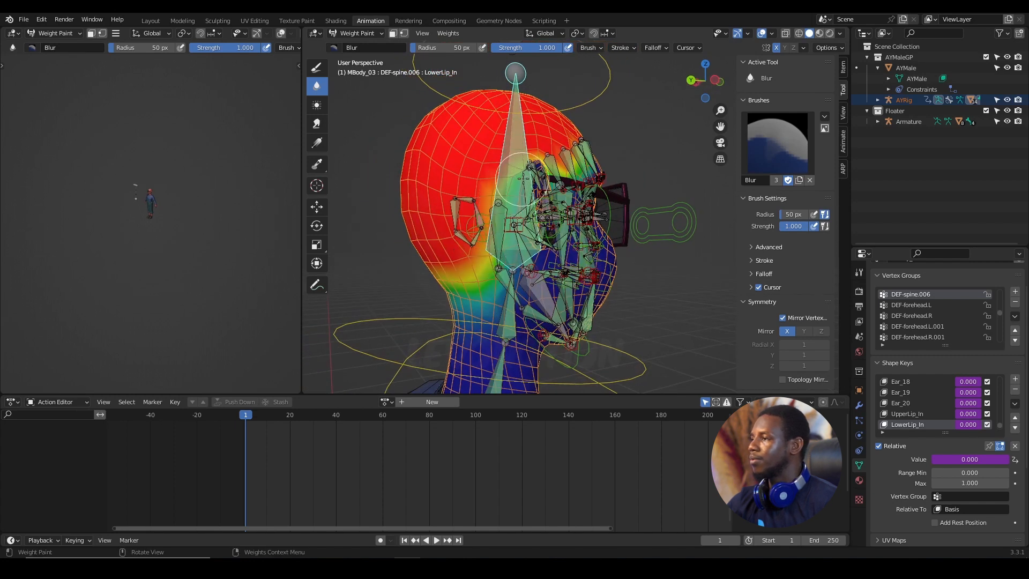
- Select DEF-forehead.L, DEF-forehead.L.001 and DEF-forehead.L.002 one after another to compare their weights with the repainted head bone
mouse_move(521, 178)
middle_down()
mouse_move(541, 188)
mouse_move(513, 196)
middle_up()
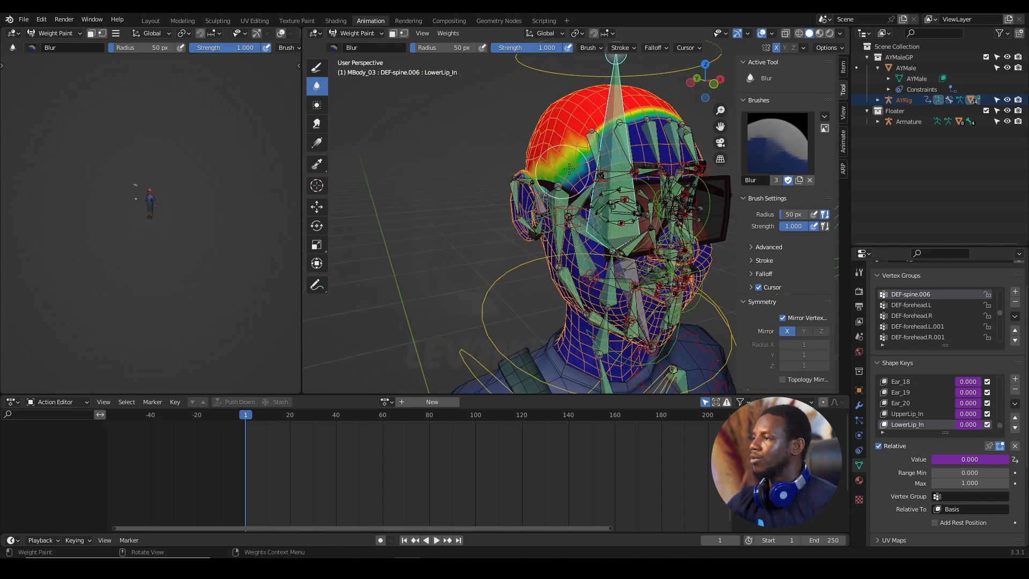
middle_drag(569, 168, 512, 199)
scroll(523, 196, up, 4)
ctrl+click(467, 121)
middle_drag(518, 162, 525, 233)
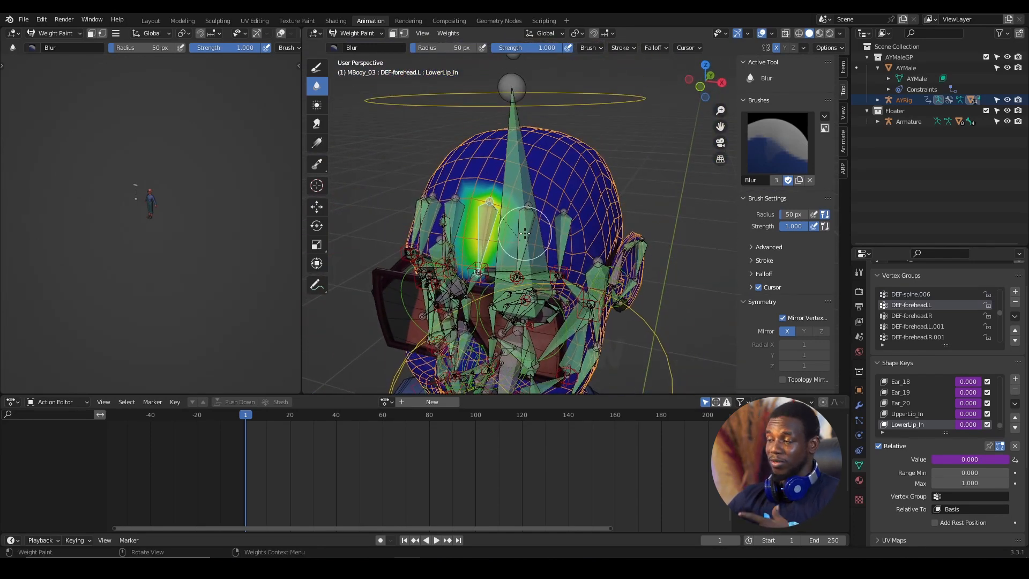
middle_drag(509, 157, 492, 175)
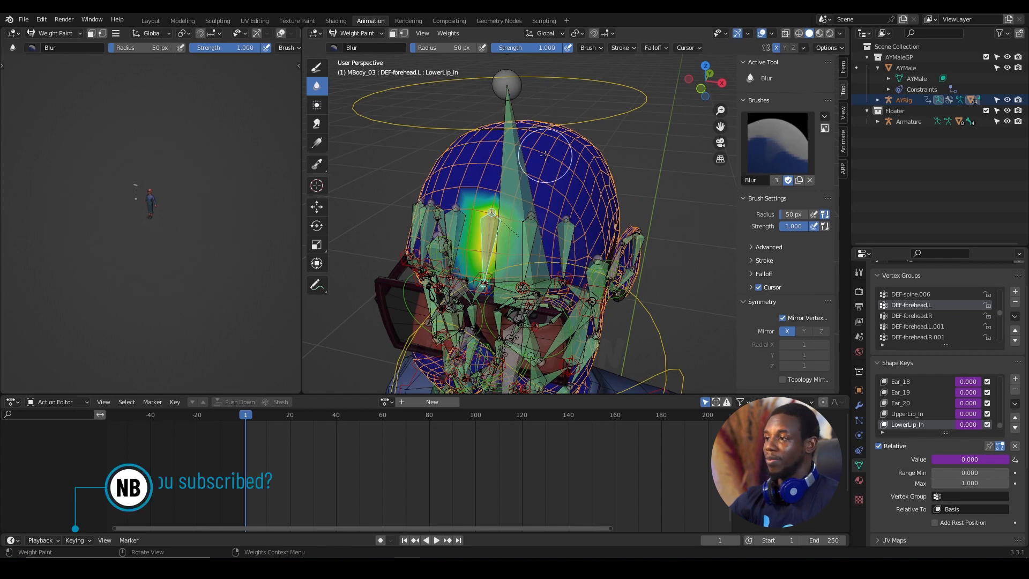
ctrl+click(531, 244)
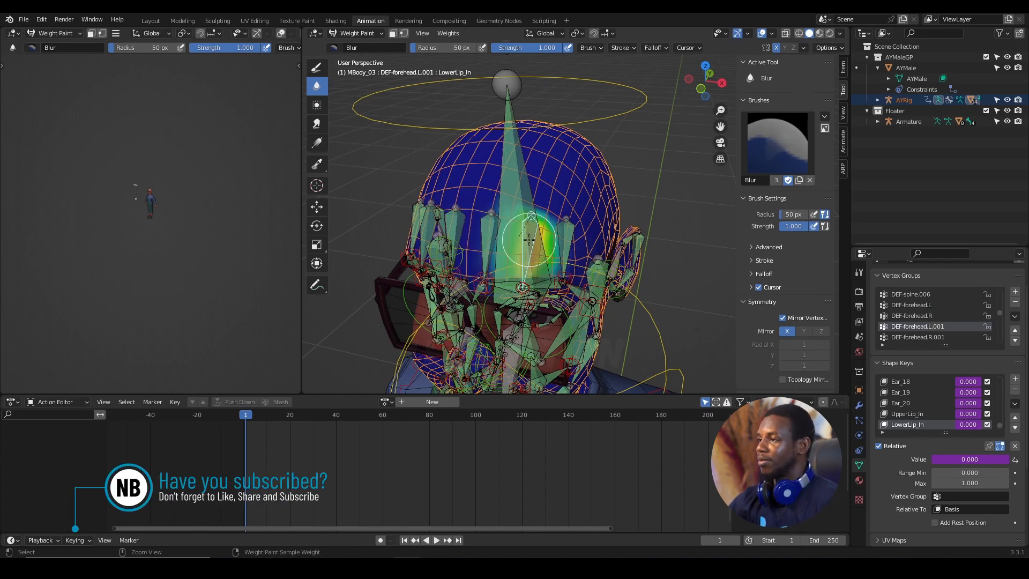
ctrl+click(568, 243)
middle_drag(568, 243, 553, 210)
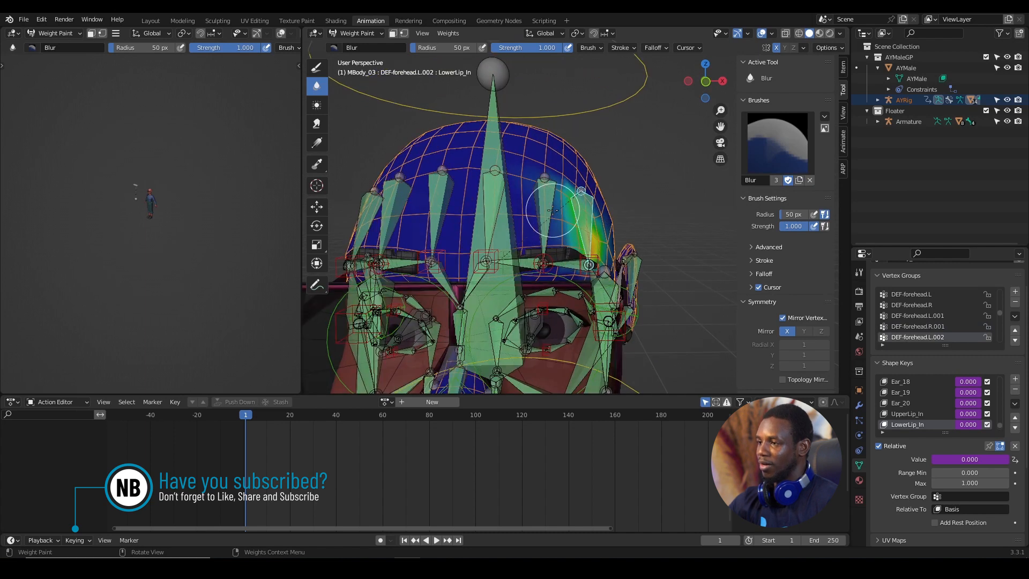
- Leave weight painting, select the AYRig armature in Object Mode and put it into Pose Mode
click(372, 33)
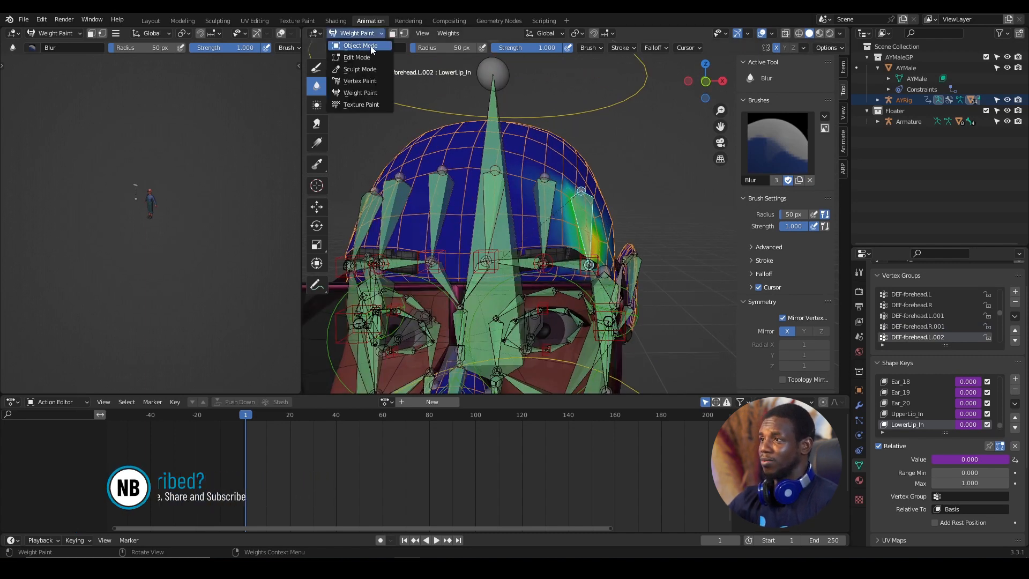
click(360, 45)
click(495, 252)
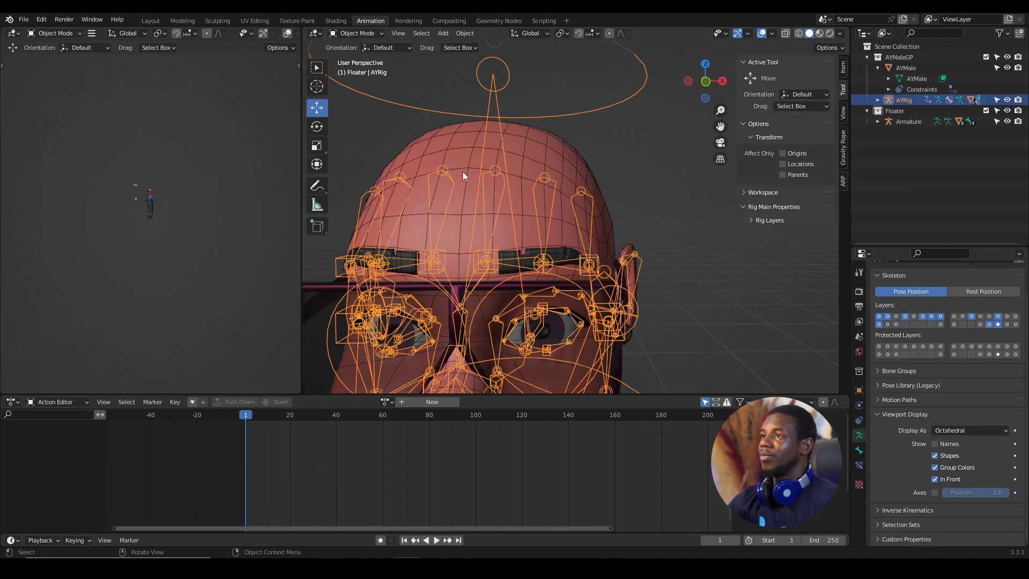
click(375, 32)
click(374, 69)
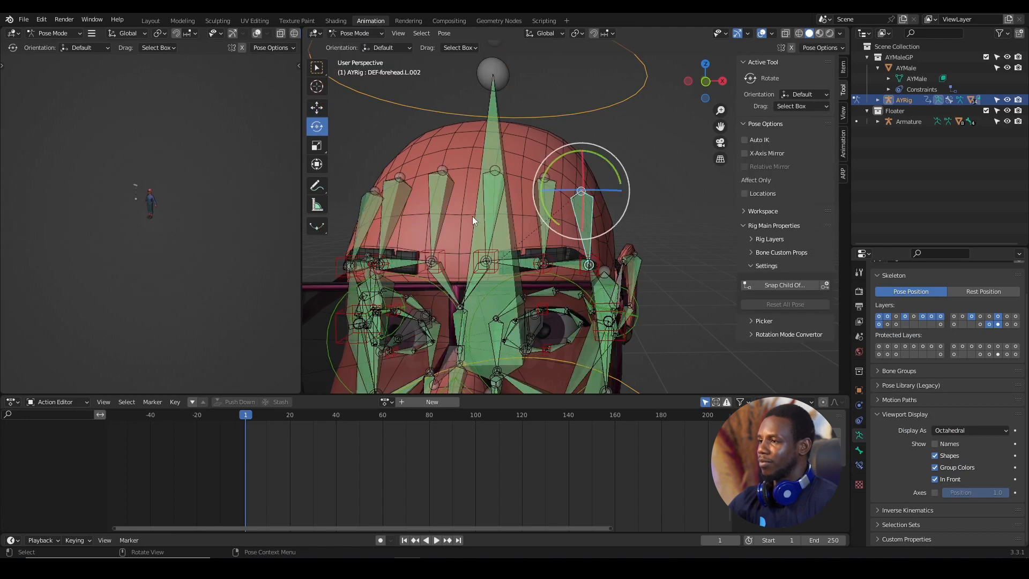
- Select the inner left brow control brow.T.L.003 and try moving it upward to test the forehead deformation
click(494, 250)
middle_drag(494, 249, 508, 245)
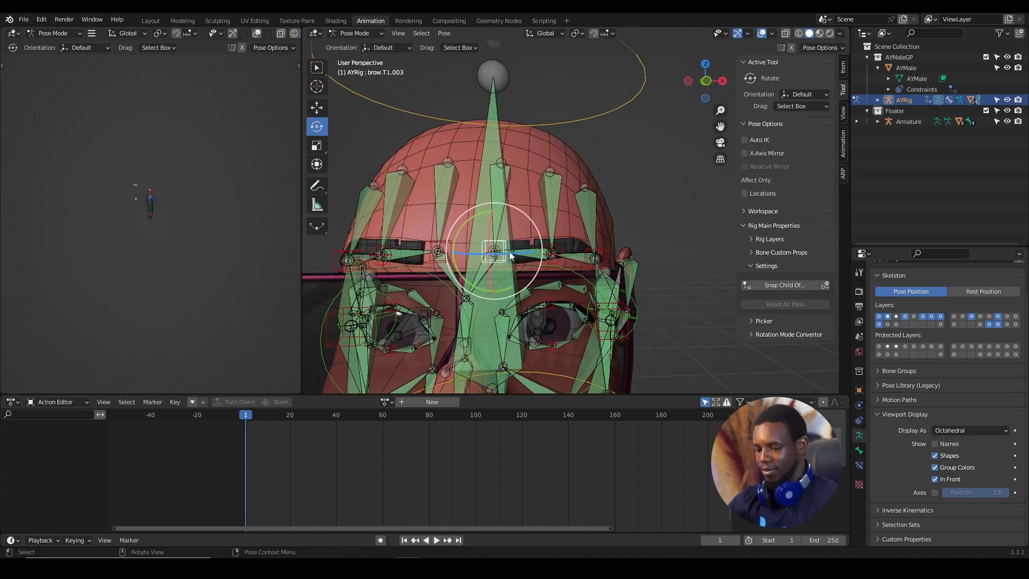
key(g)
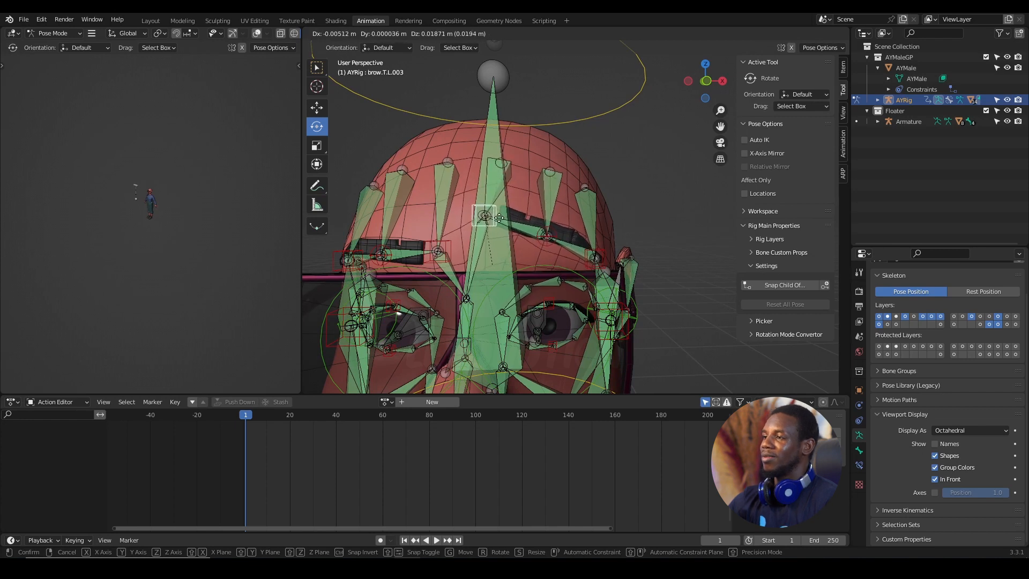
click(500, 217)
scroll(490, 235, down, 4)
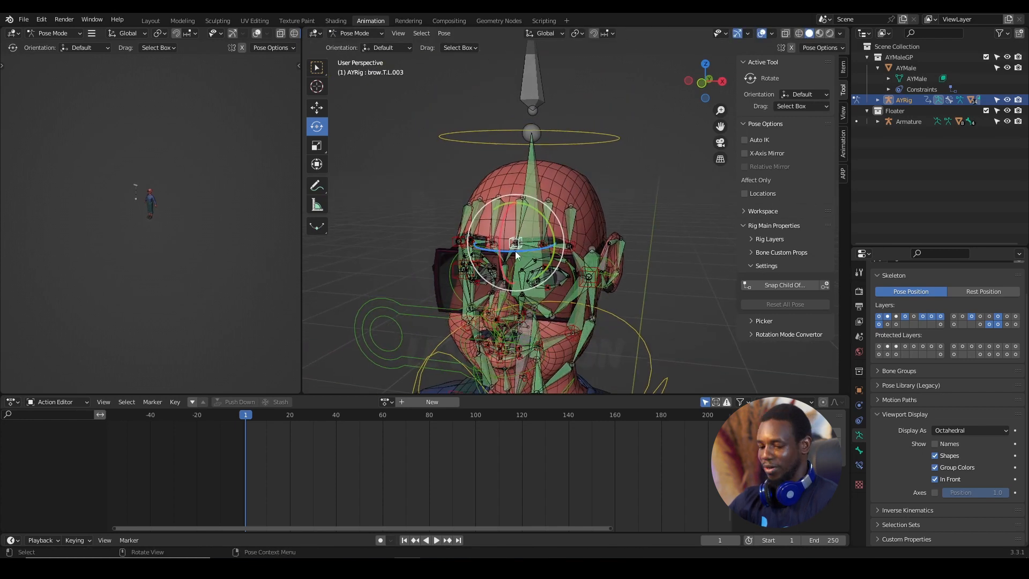
key(g)
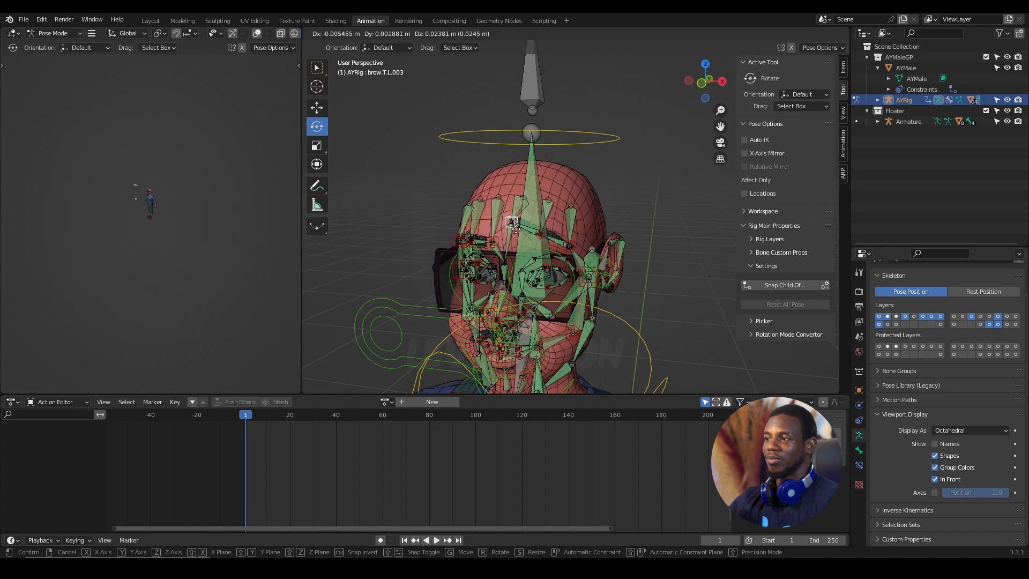
right_click(516, 230)
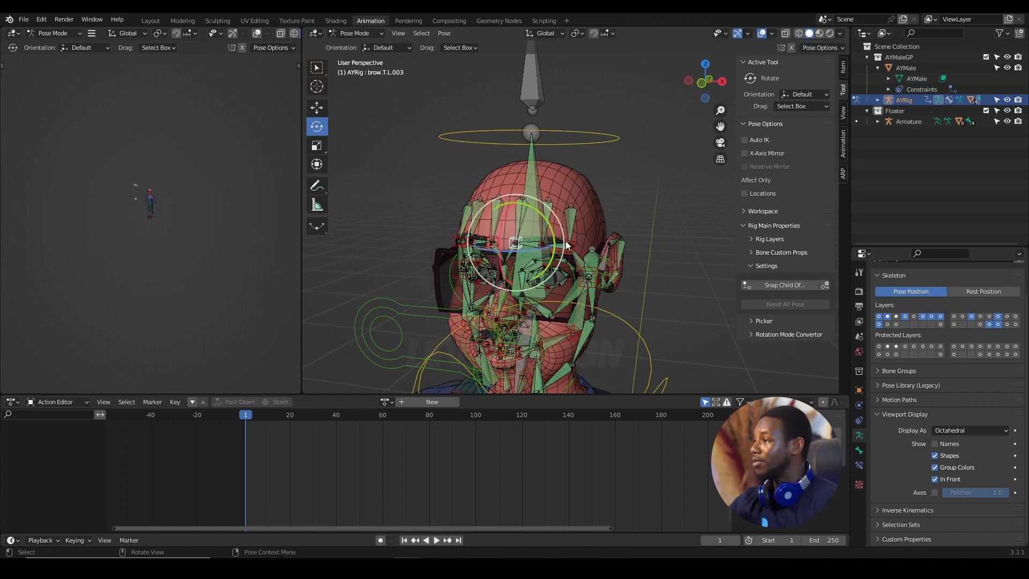
middle_drag(565, 240, 583, 242)
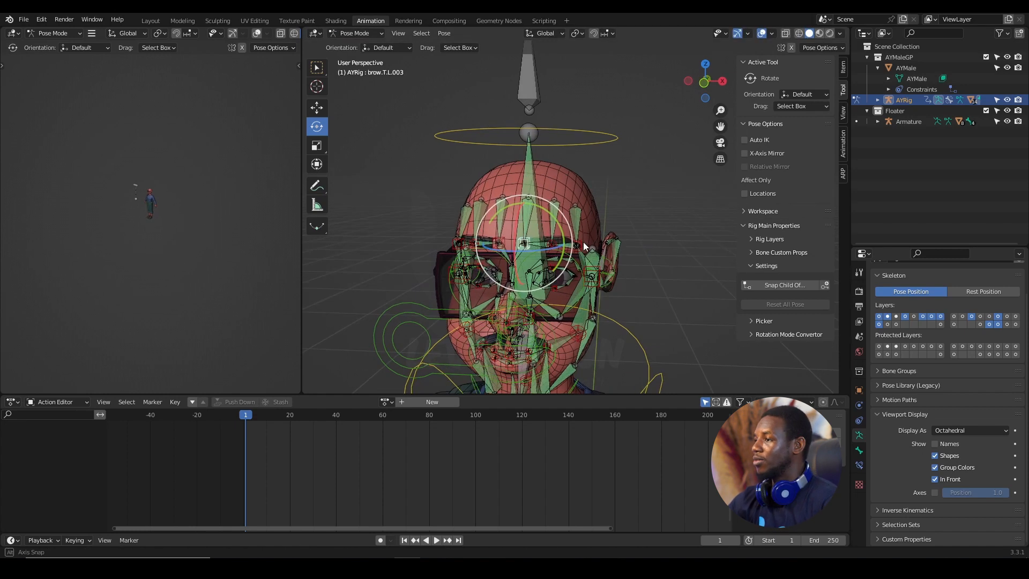
click(772, 33)
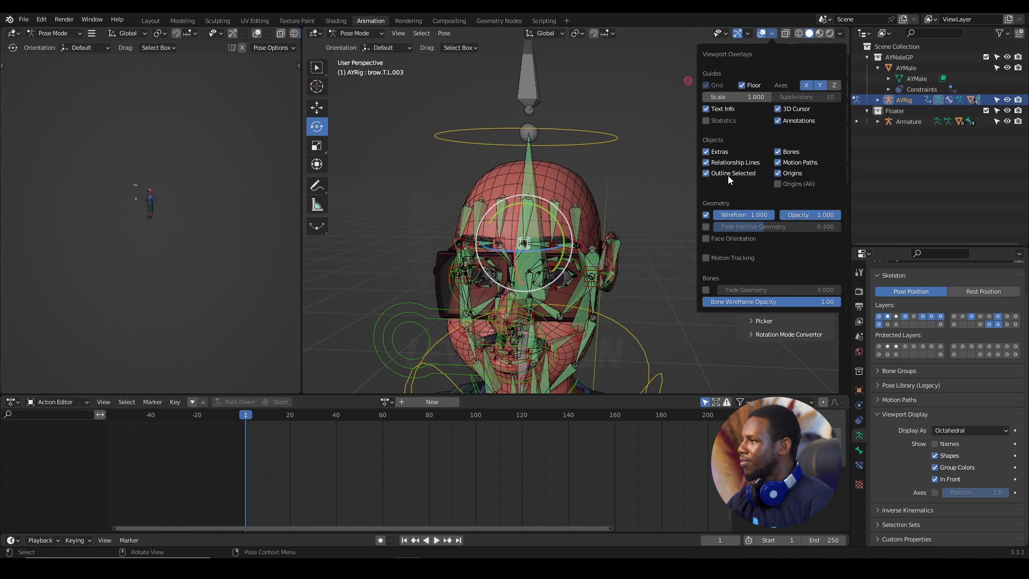
- Try rotating the left index fingertip control f_index.03.L to test how the fingertip mesh deforms
scroll(606, 188, down, 3)
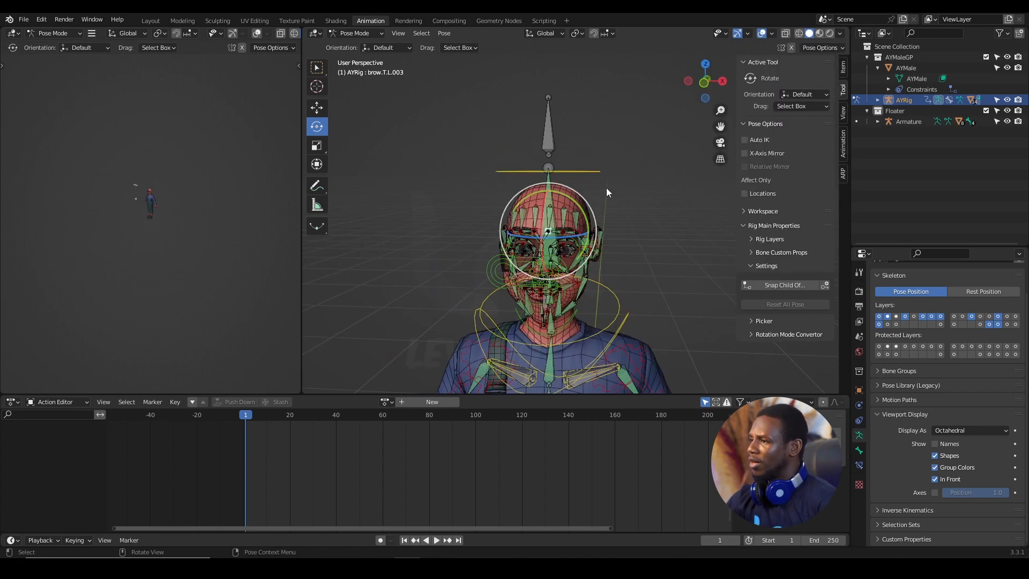
shift+middle_drag(596, 239, 569, 163)
scroll(563, 198, down, 3)
scroll(540, 230, up, 3)
shift+middle_drag(578, 297, 531, 215)
middle_drag(584, 270, 560, 266)
scroll(563, 272, up, 3)
scroll(600, 282, up, 3)
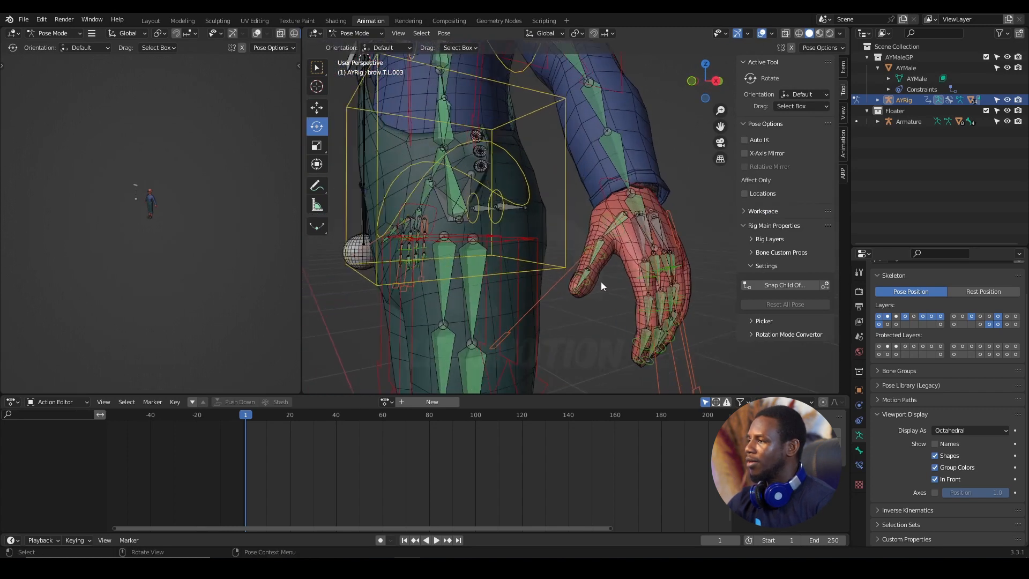
shift+middle_drag(641, 310, 591, 264)
middle_drag(571, 265, 638, 232)
click(572, 274)
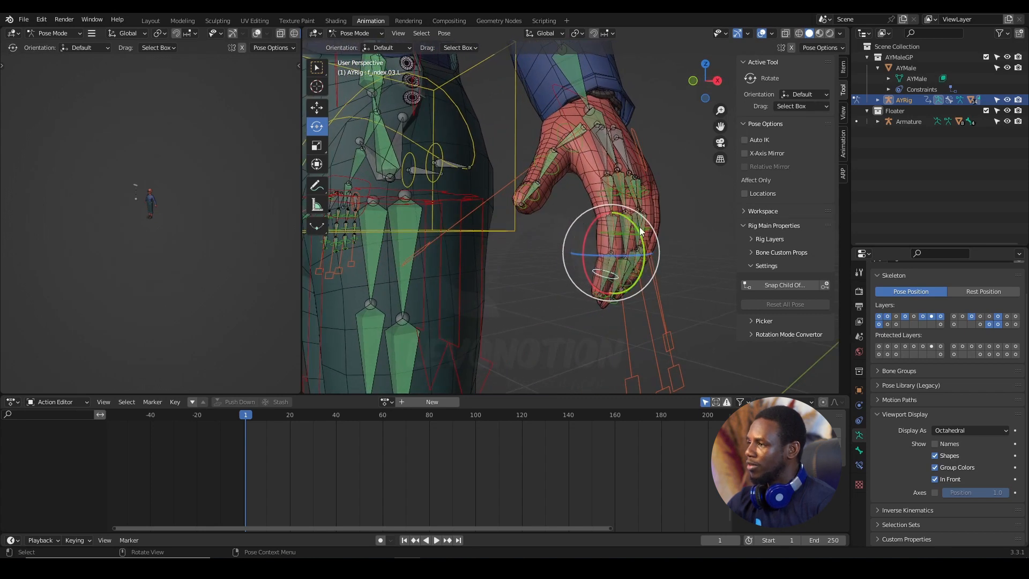
drag(637, 228, 627, 265)
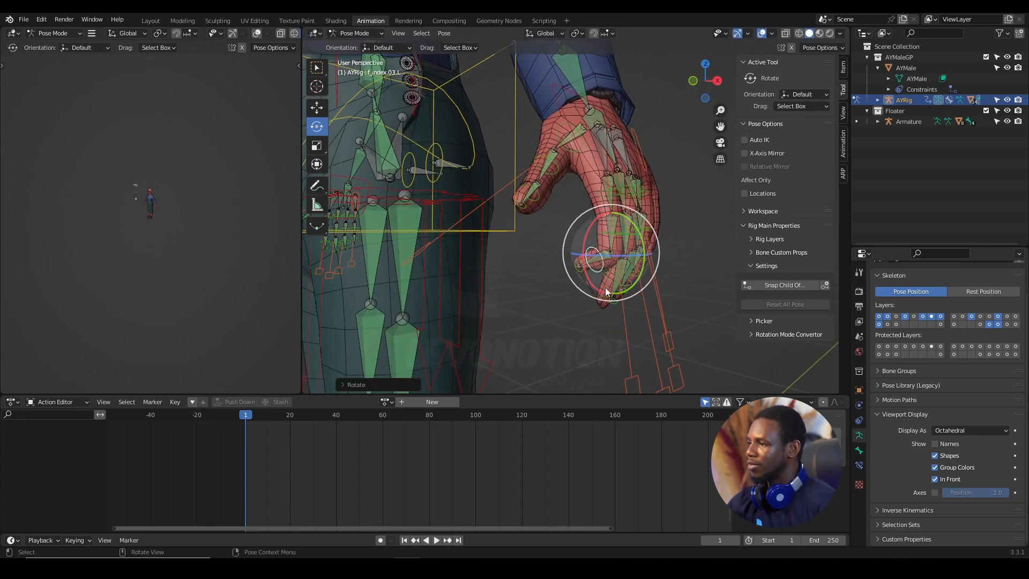
middle_drag(605, 287, 570, 259)
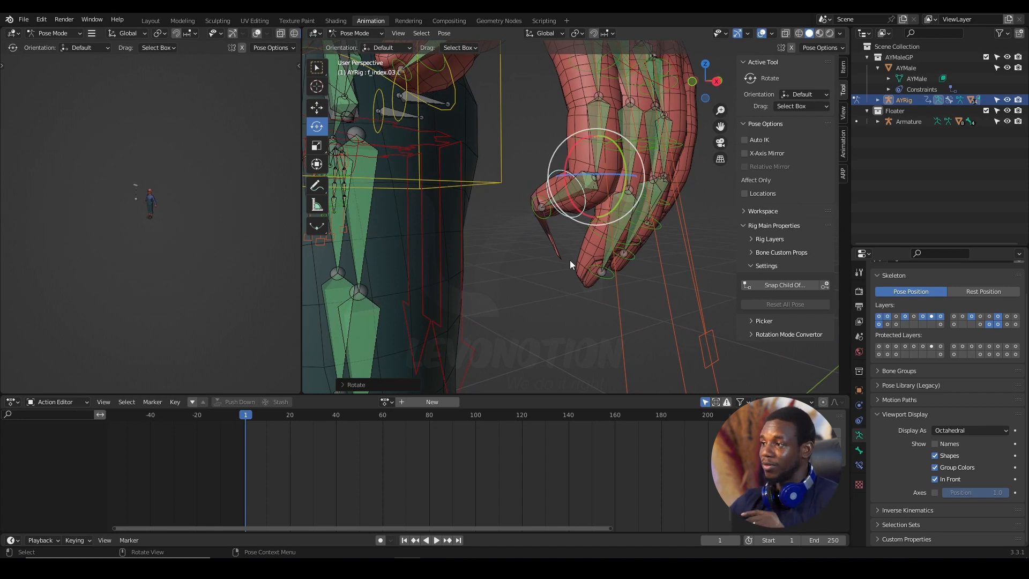
middle_drag(571, 260, 538, 196)
- Put the MBody_03 mesh into Weight Paint mode and select DEF-f_index.03.L to inspect the weights on the fingertip
click(509, 235)
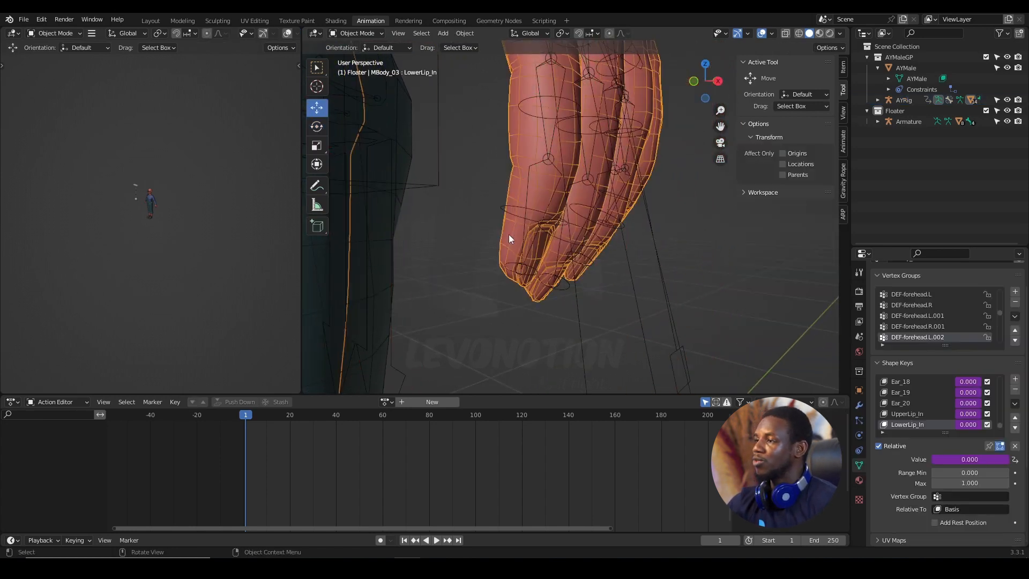
click(356, 33)
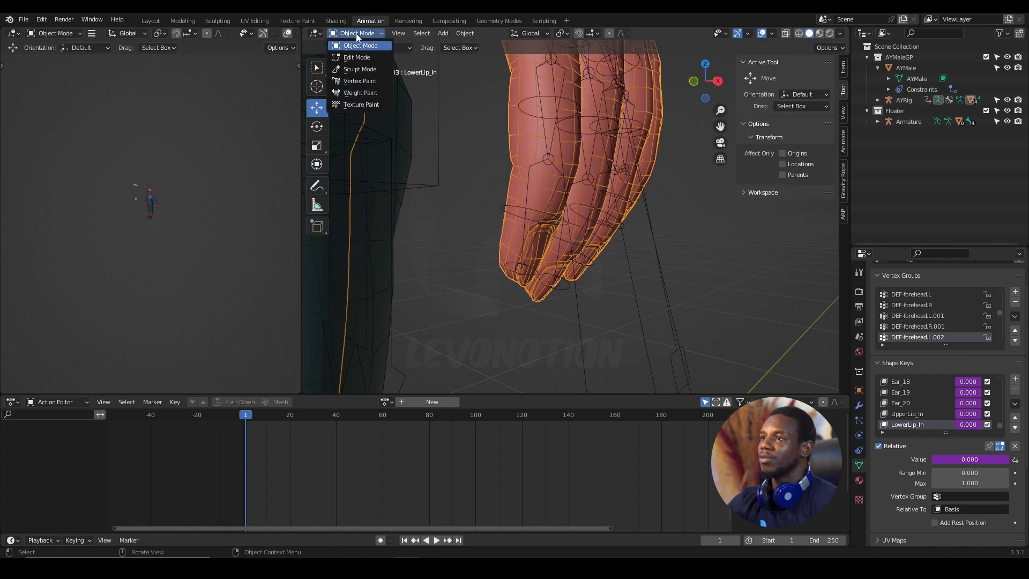
click(353, 93)
mouse_move(532, 198)
middle_down()
mouse_move(525, 225)
mouse_move(513, 224)
middle_up()
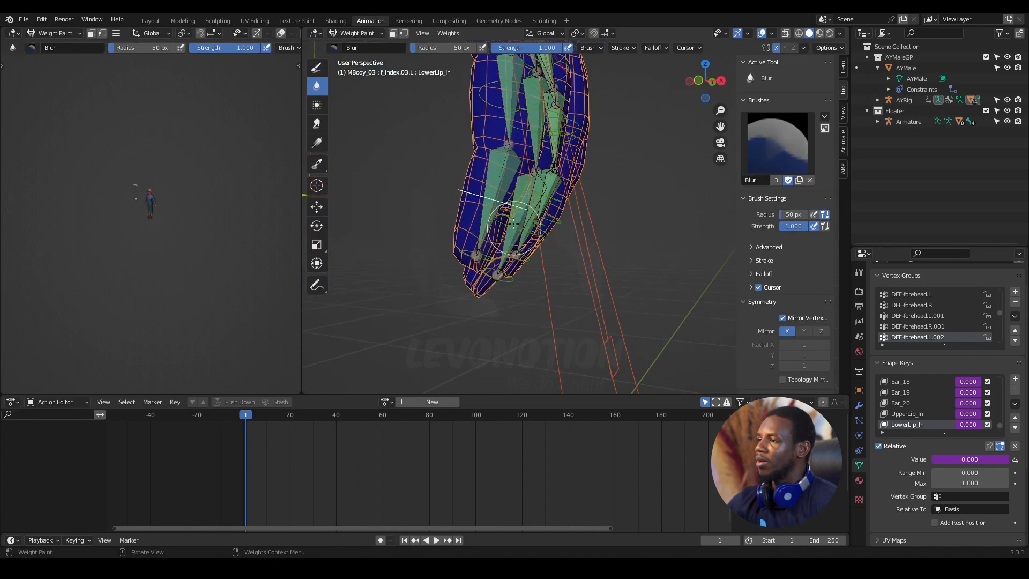
ctrl+click(493, 182)
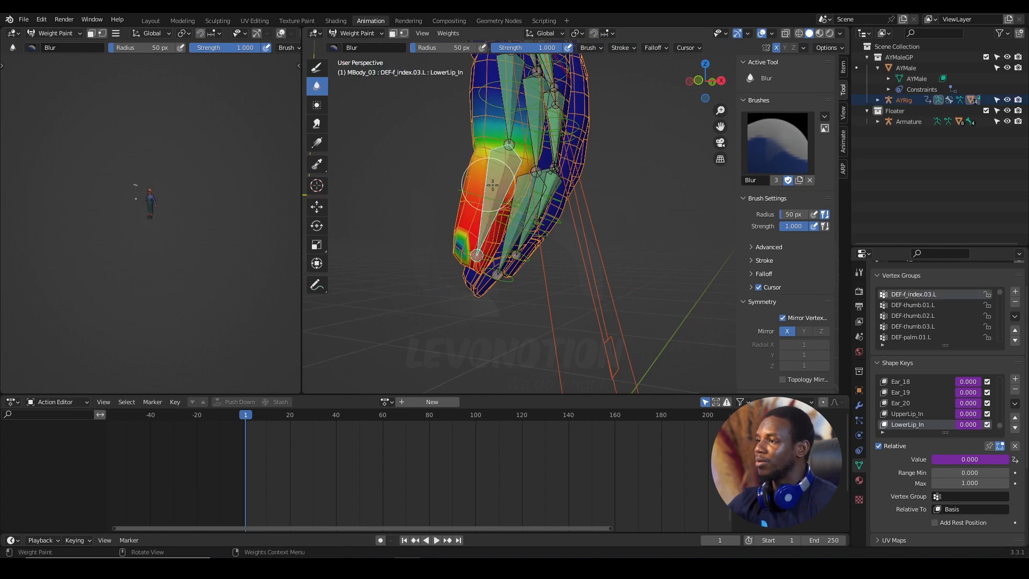
middle_drag(492, 185, 504, 178)
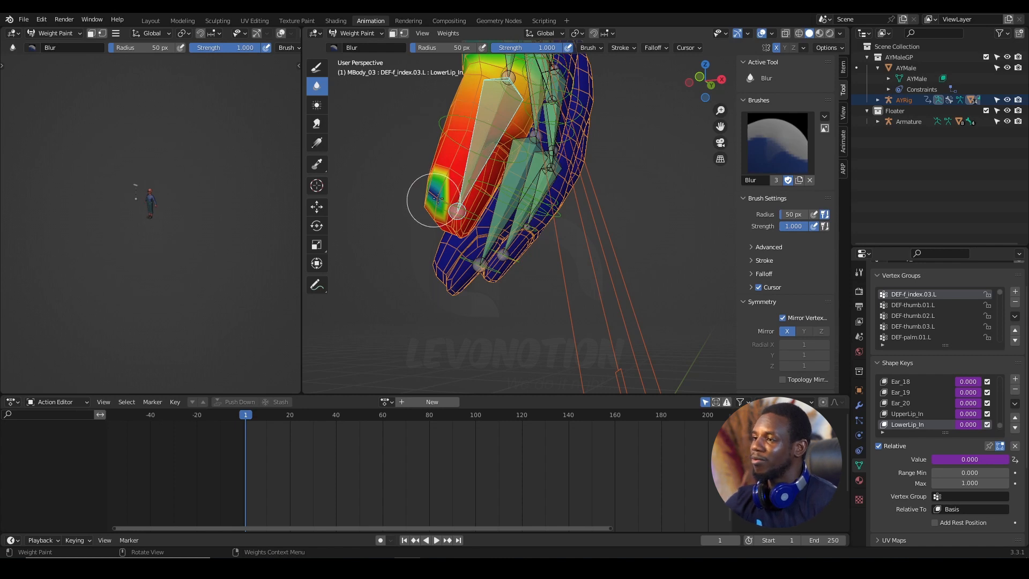
middle_drag(443, 201, 456, 208)
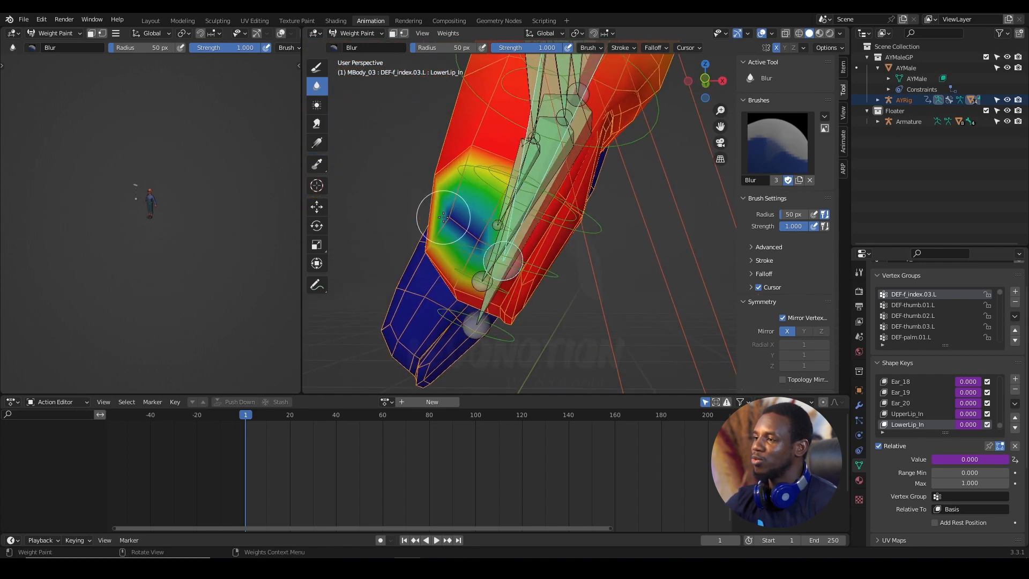
scroll(458, 223, down, 7)
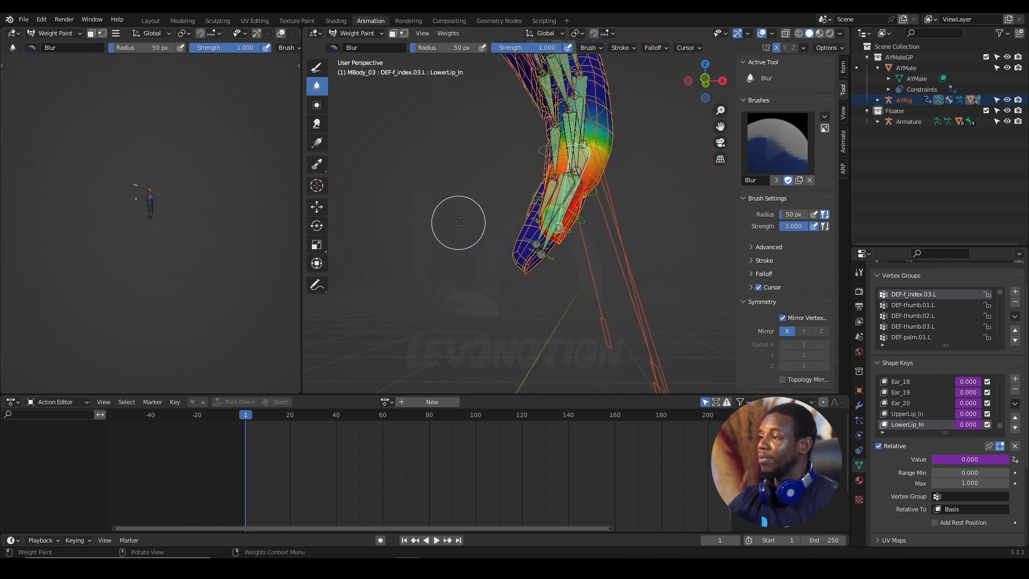
mouse_move(529, 213)
middle_down()
mouse_move(664, 222)
mouse_move(568, 205)
middle_up()
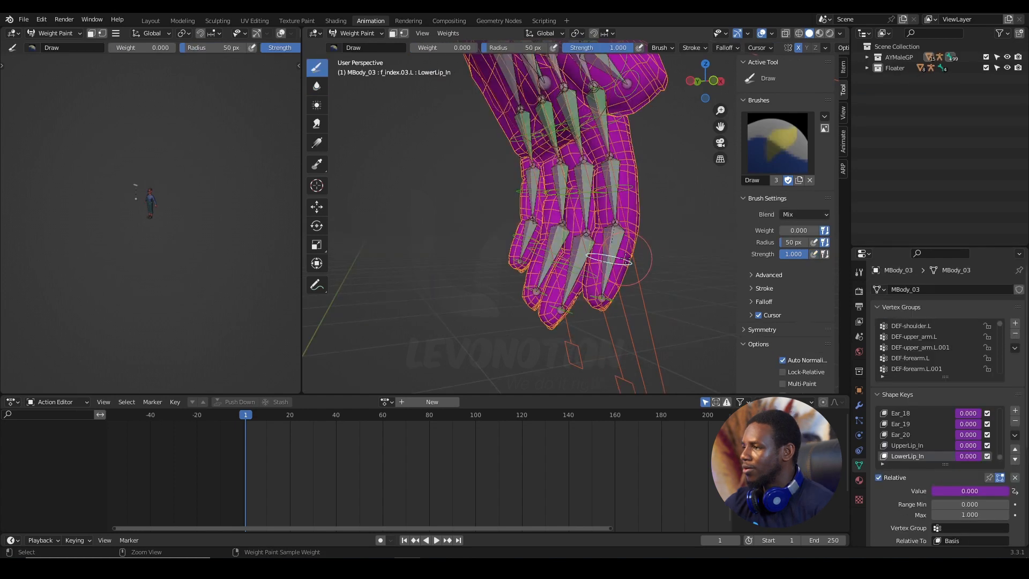
- Rotate the left index fingertip control f_index.03.L by about -69° to bend the finger and expose the badly weighted vertices
middle_drag(641, 266, 647, 270)
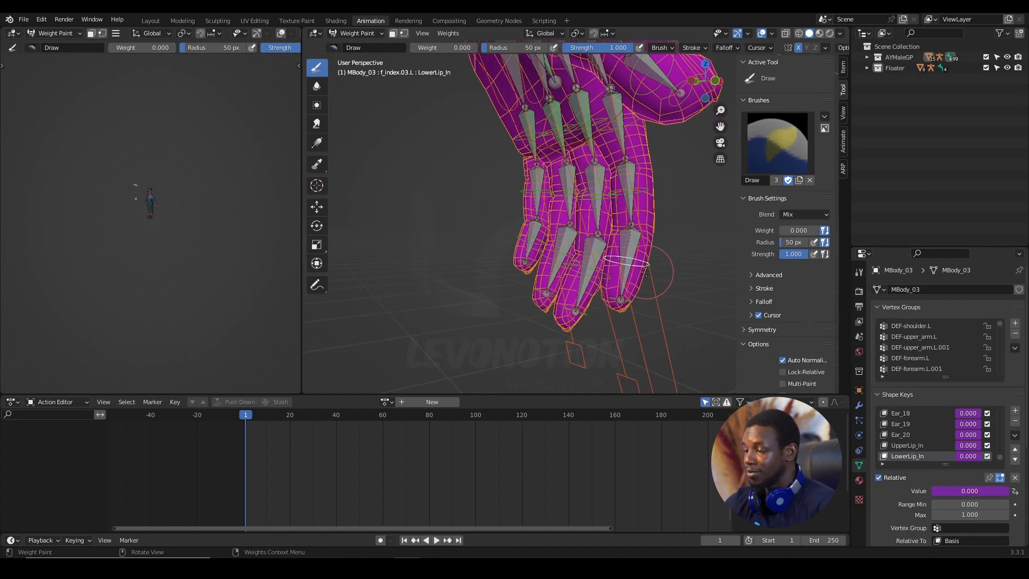
key(r)
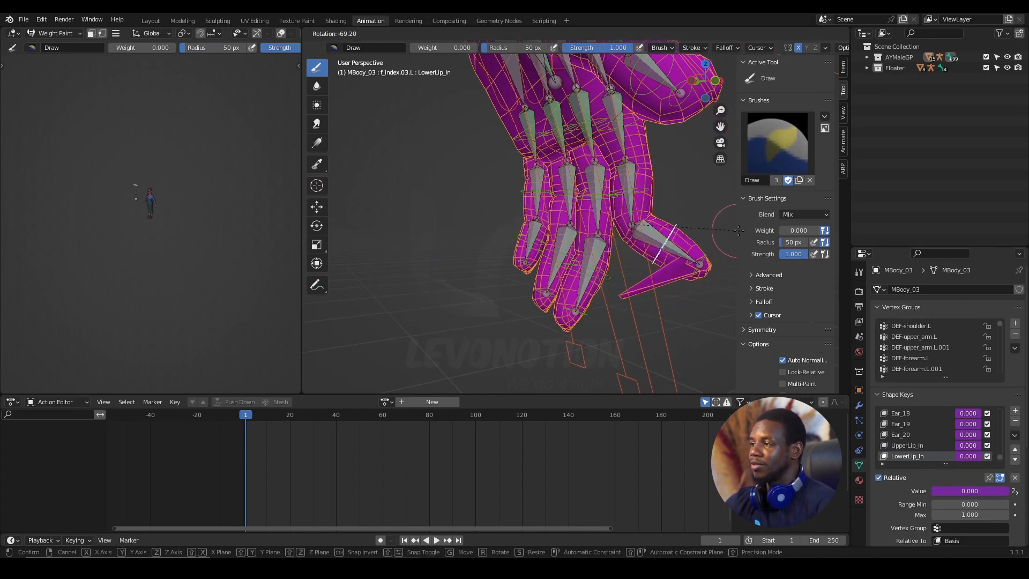
click(738, 230)
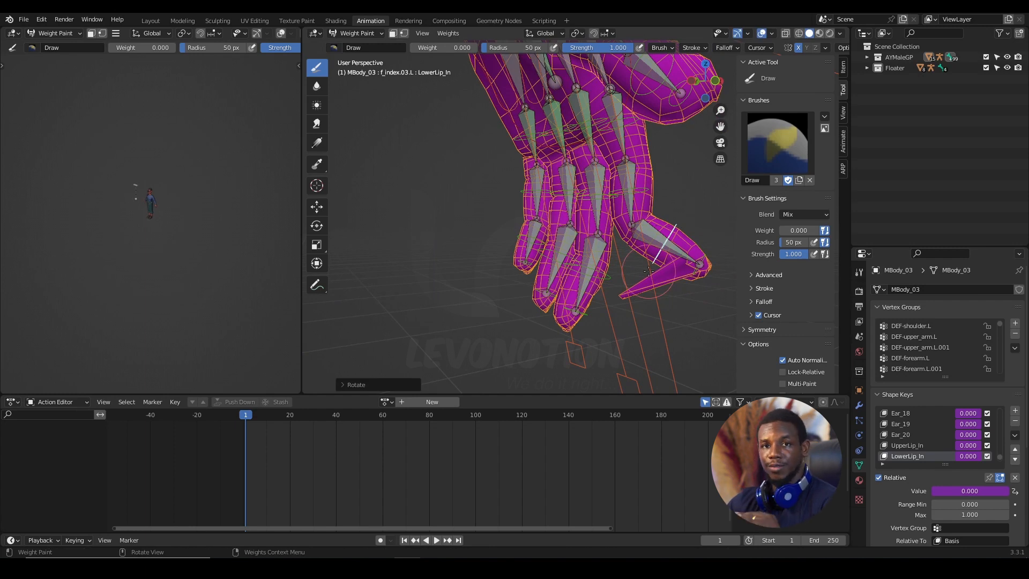
middle_drag(648, 271, 609, 288)
scroll(601, 289, up, 3)
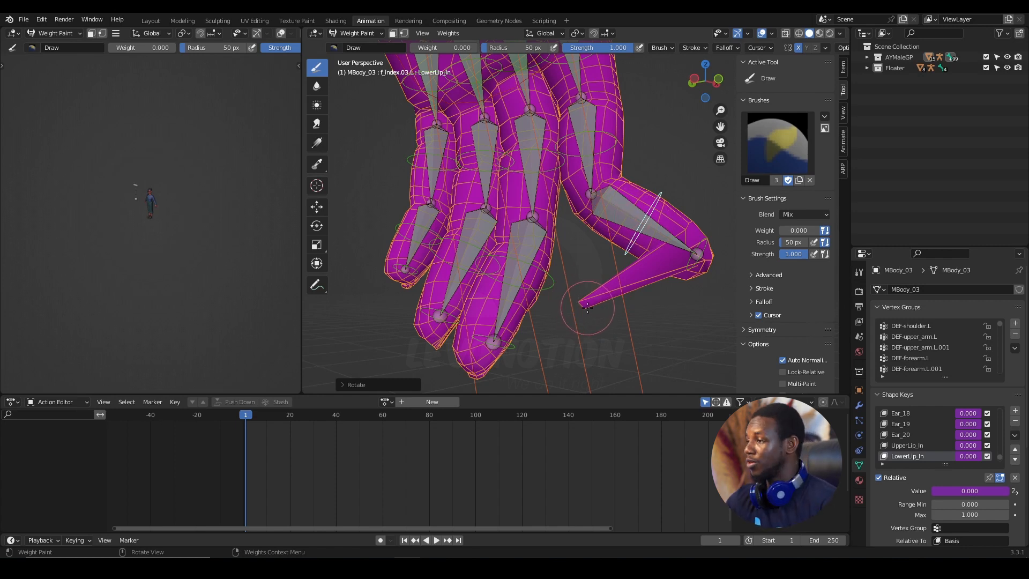
scroll(603, 305, down, 2)
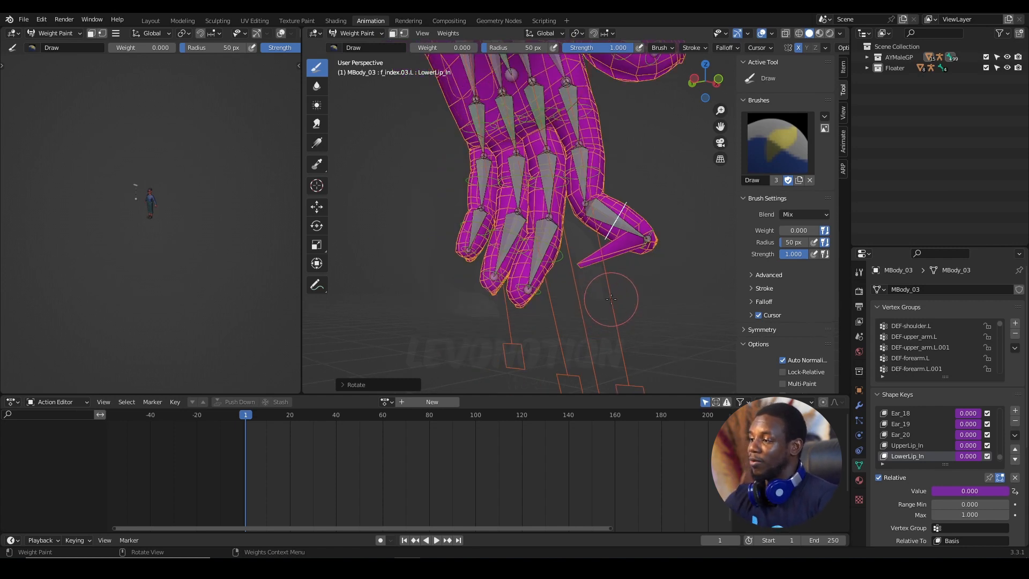
scroll(611, 298, down, 2)
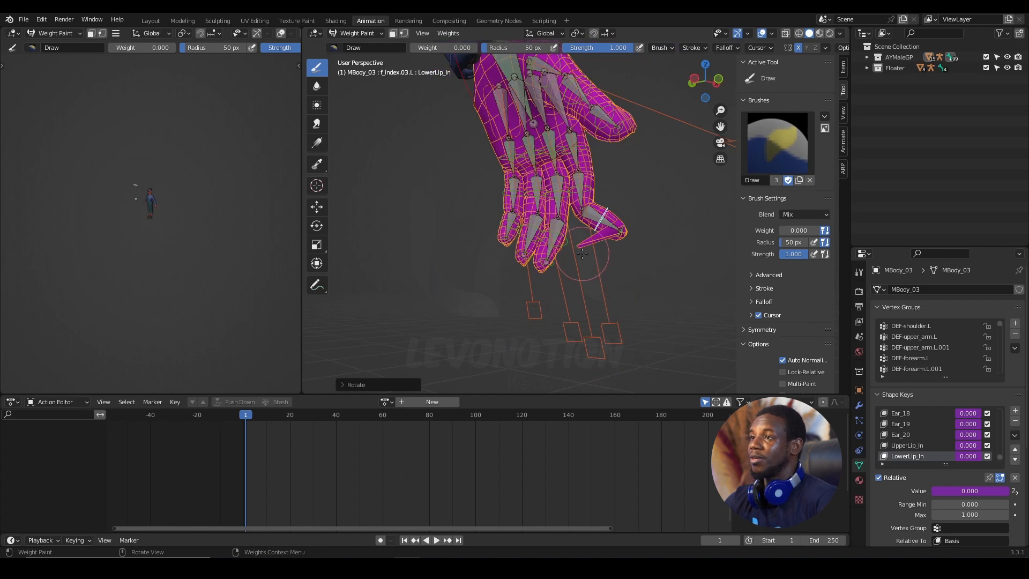
shift+middle_drag(619, 216, 635, 263)
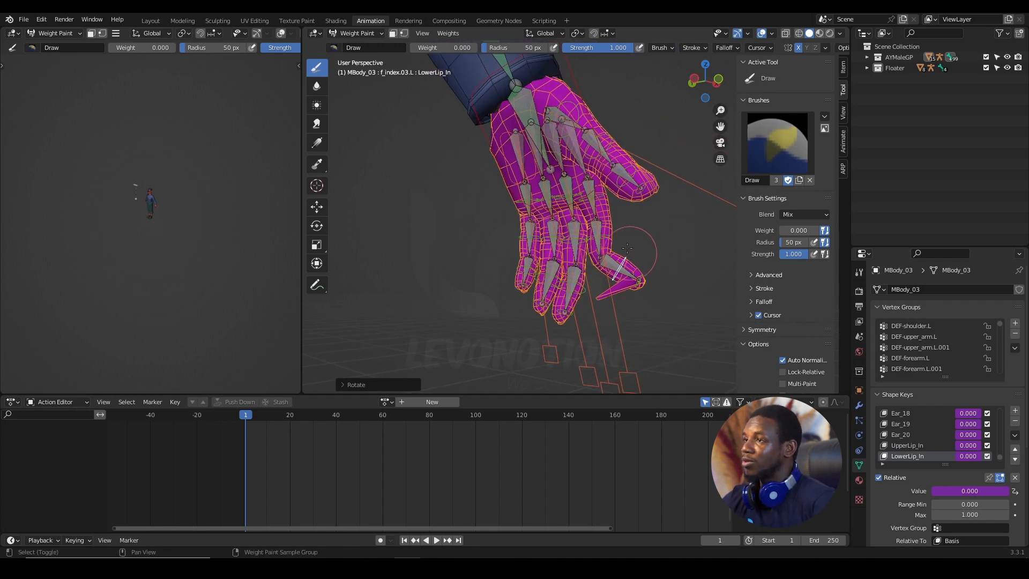
- Switch MBody_03 to Edit Mode and examine the stretched vertices at the bent left index fingertip
click(368, 34)
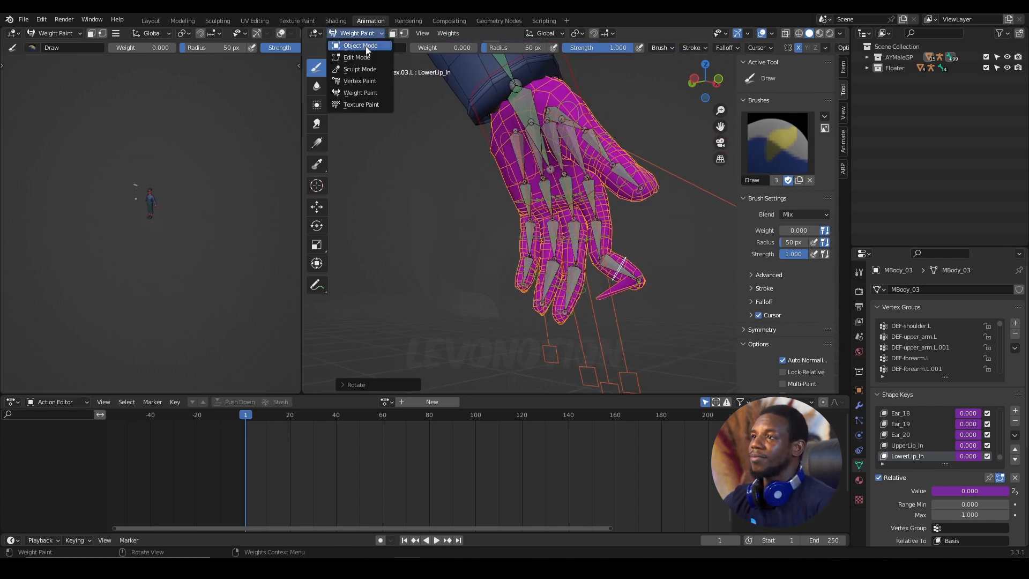
click(358, 57)
scroll(656, 297, up, 3)
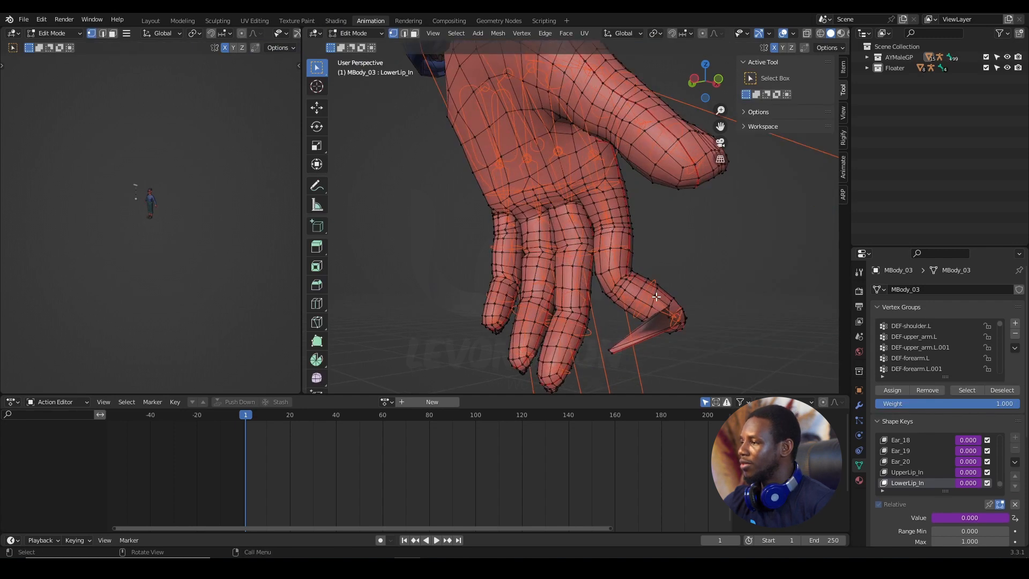
scroll(656, 296, up, 1)
shift+middle_drag(656, 297, 616, 235)
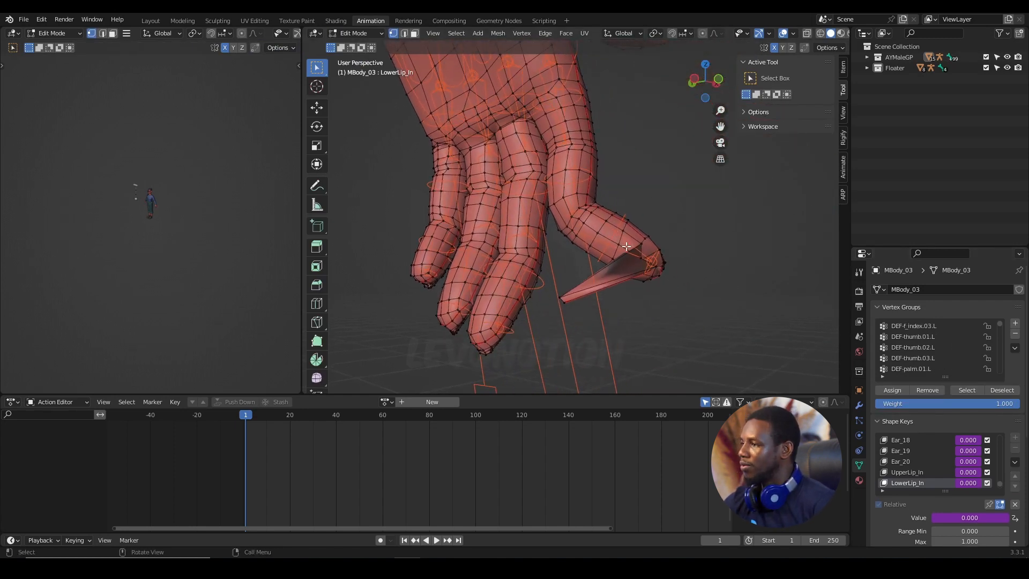
- Return to Weight Paint mode and compare the weights of DEF-f_index.02.L and DEF-f_index.03.L on the stretched fingertip
click(349, 31)
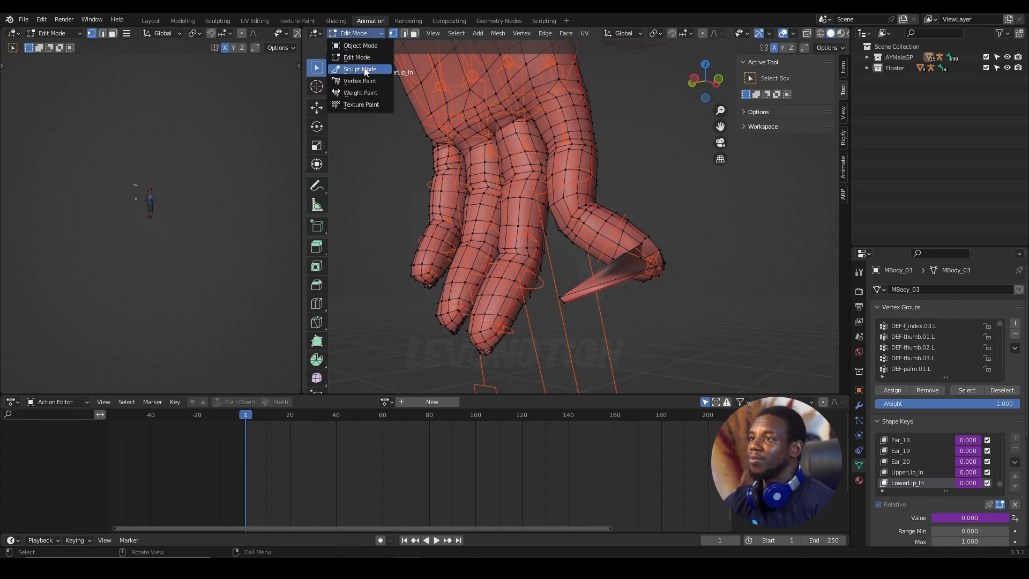
click(356, 96)
ctrl+click(564, 159)
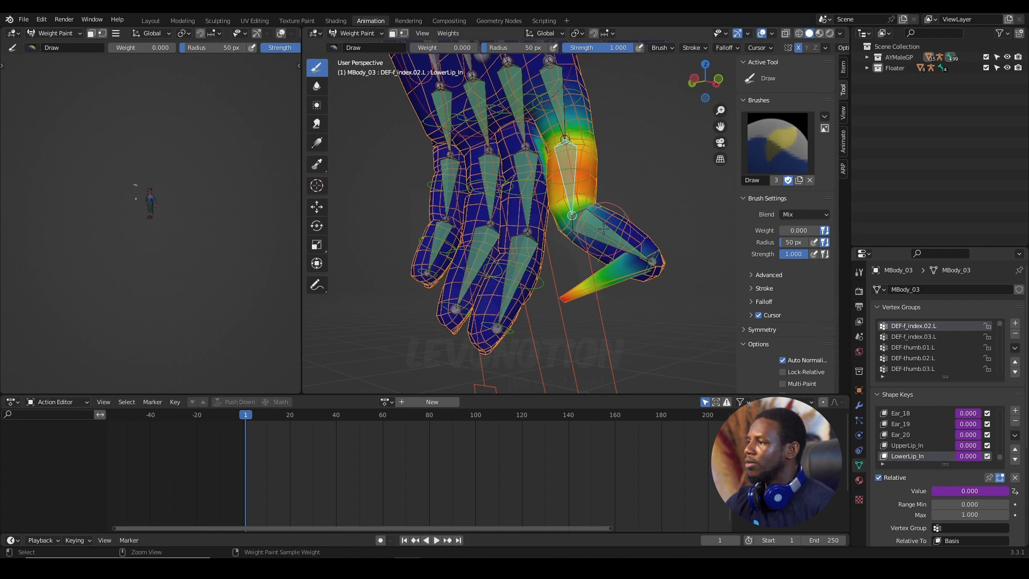
click(931, 336)
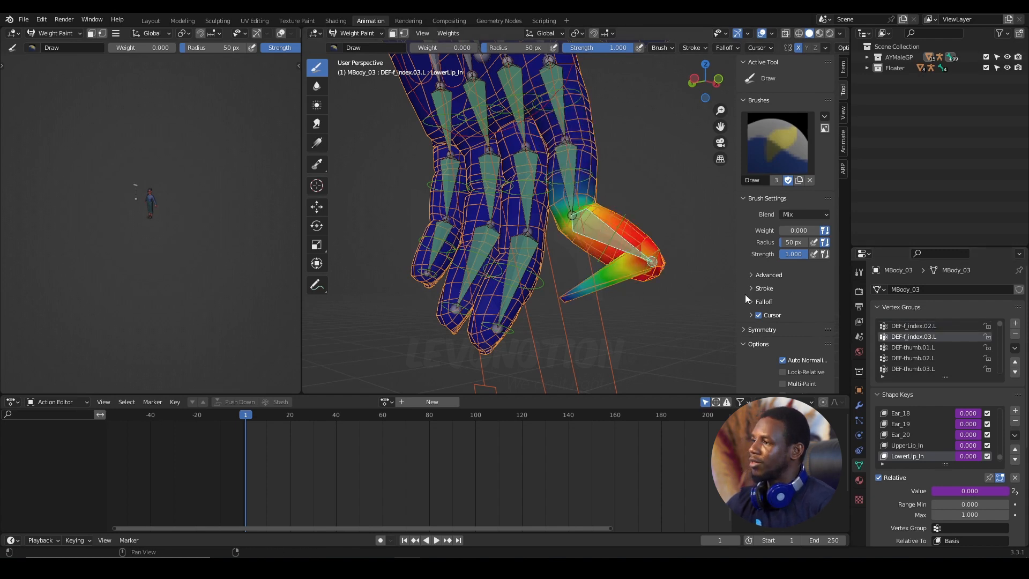
ctrl+click(572, 169)
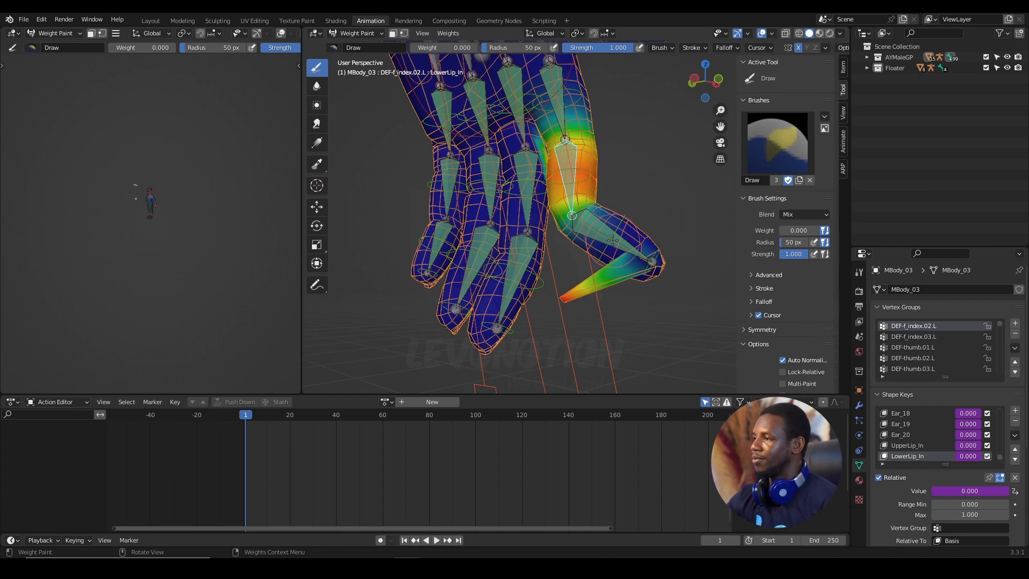
- In Edit Mode, select the stray vertices at the stretched index fingertip and remove them from the DEF-f_index.02.L vertex group
click(372, 31)
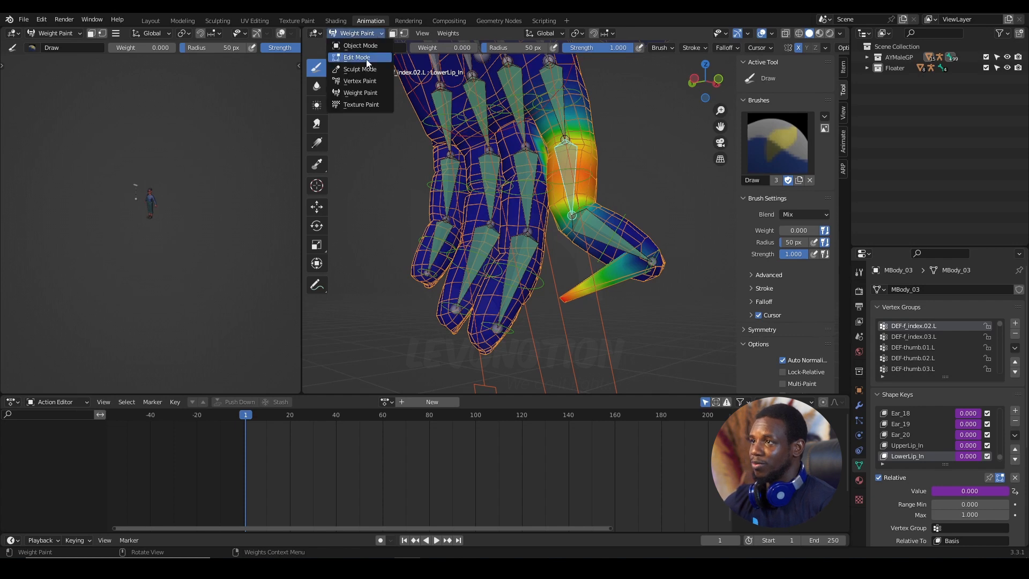
click(358, 59)
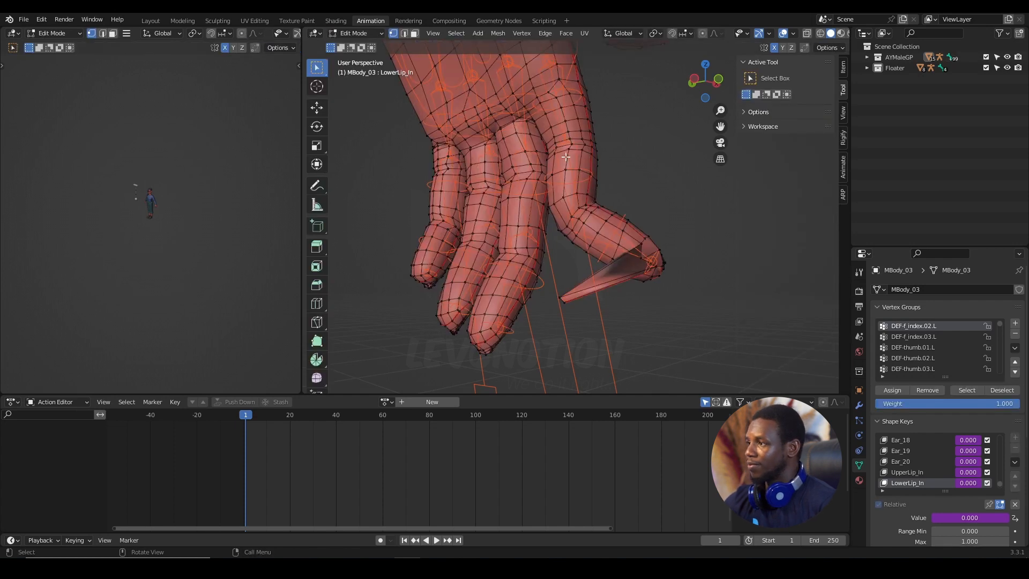
shift+click(567, 304)
middle_drag(569, 301, 579, 302)
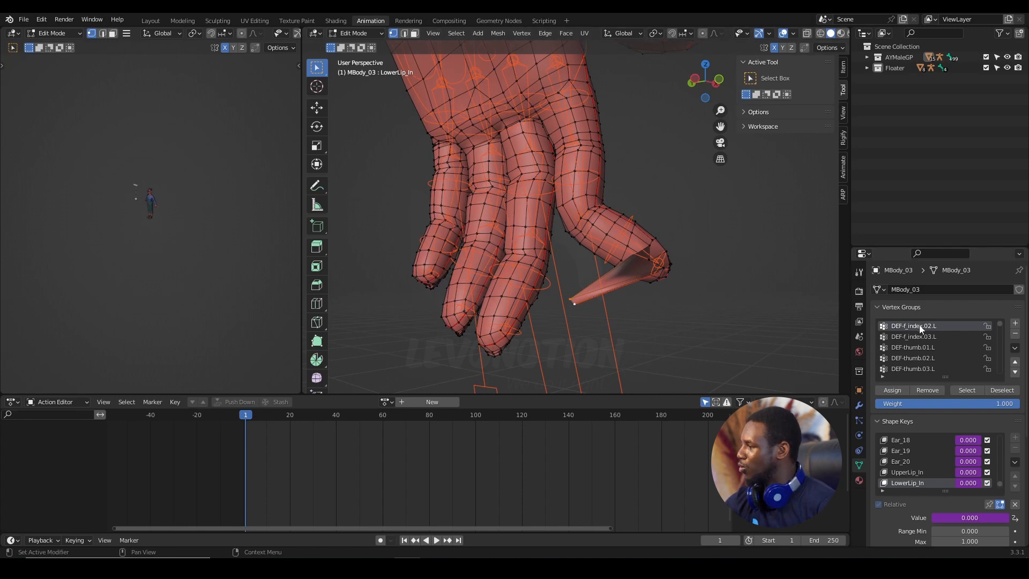
click(924, 390)
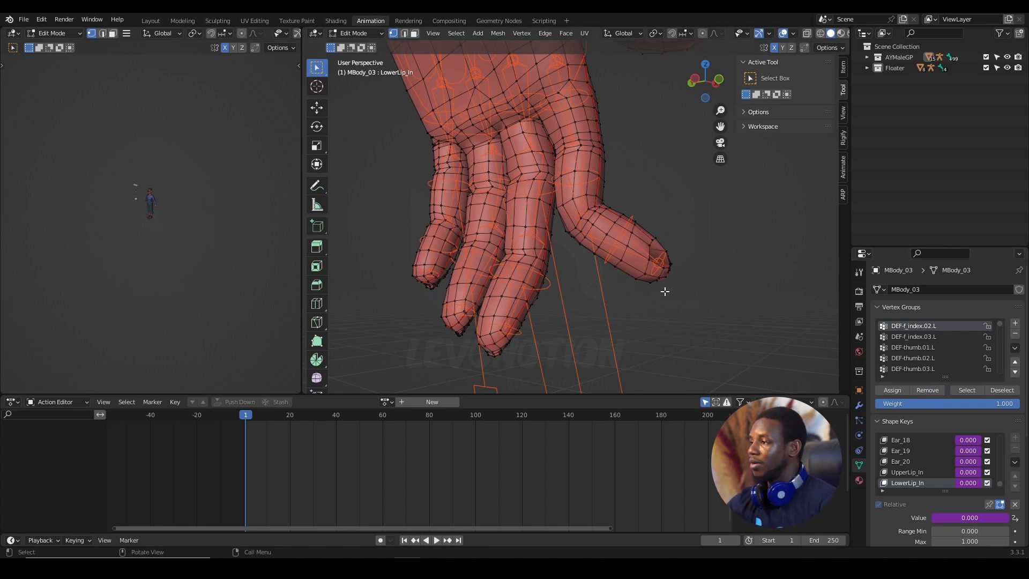
- Assign the selected stray fingertip vertices to the DEF-f_index.03.L vertex group with a weight of 1.000
mouse_move(664, 291)
middle_down()
mouse_move(584, 299)
mouse_move(652, 291)
middle_up()
scroll(643, 274, up, 4)
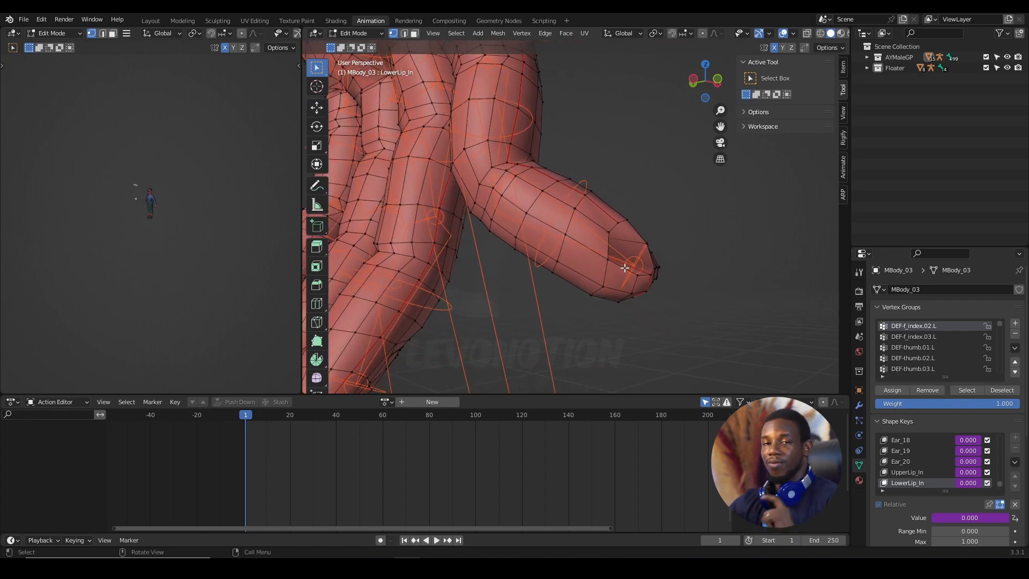
click(911, 336)
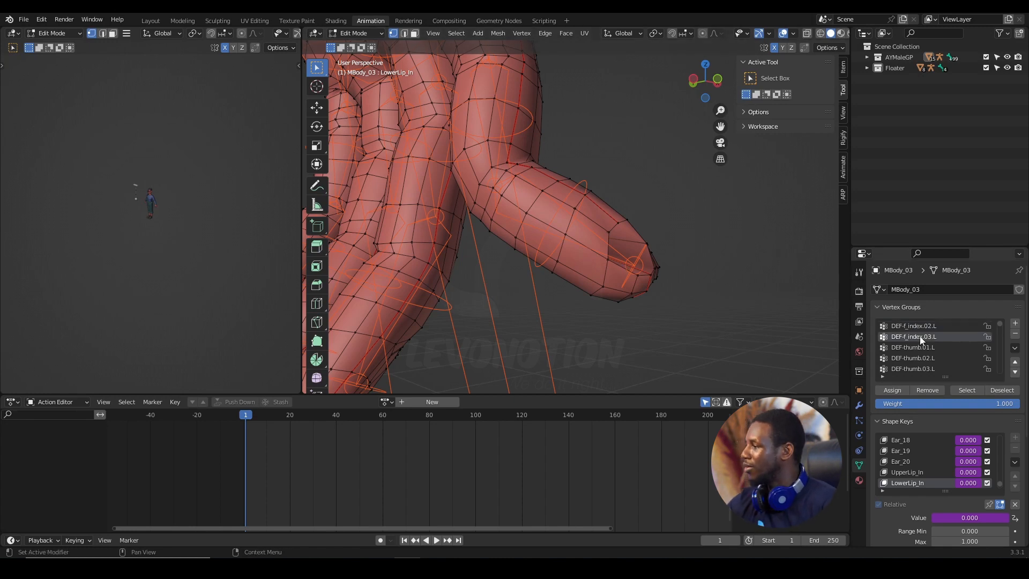
click(890, 389)
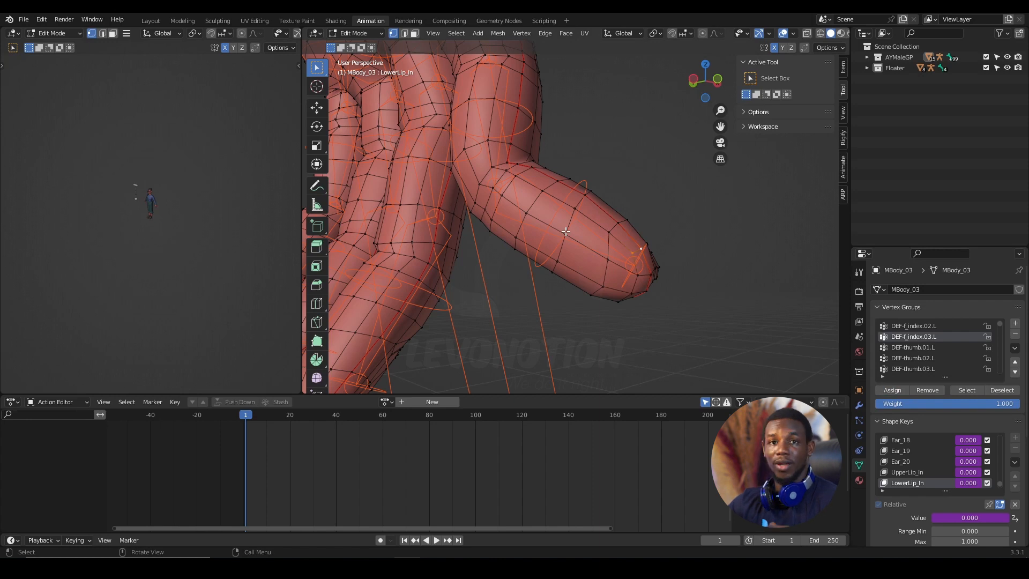
- Return MBody_03 to Weight Paint mode and inspect the DEF-f_index.03.L weights around the left index fingertip
middle_drag(565, 232, 621, 272)
click(369, 34)
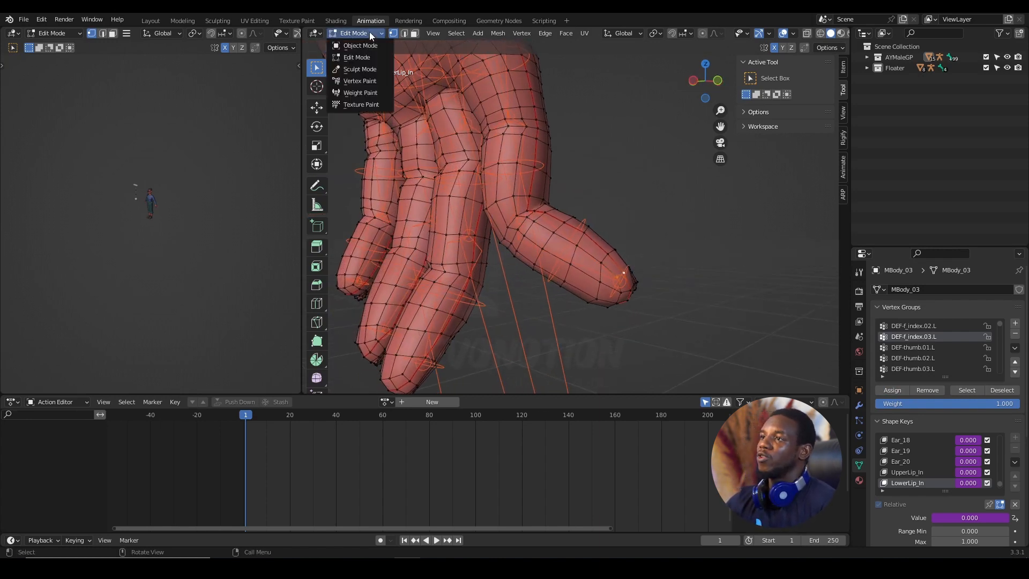
click(360, 94)
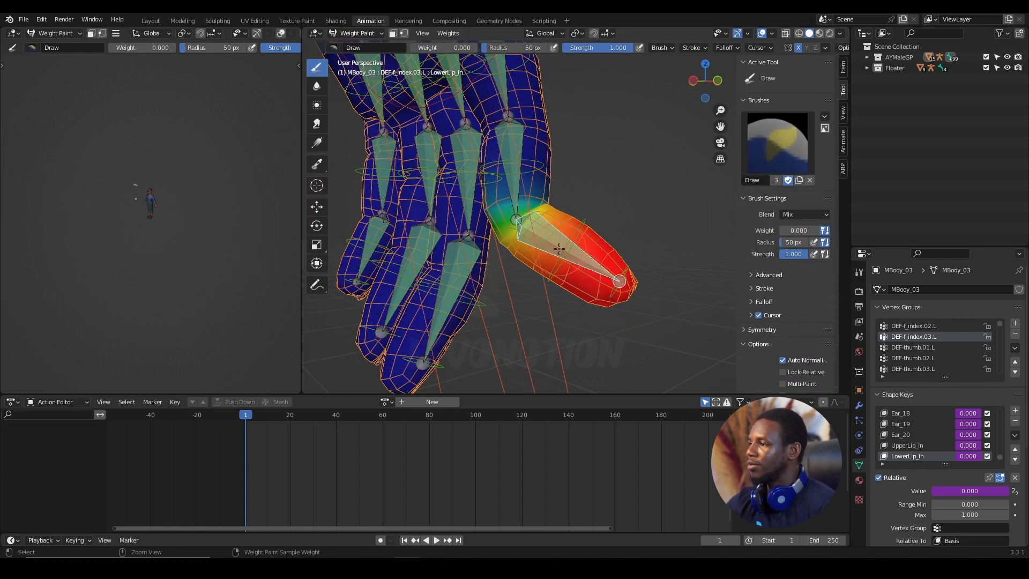
mouse_move(594, 261)
middle_down()
mouse_move(611, 302)
mouse_move(622, 289)
mouse_move(584, 282)
mouse_move(599, 286)
middle_up()
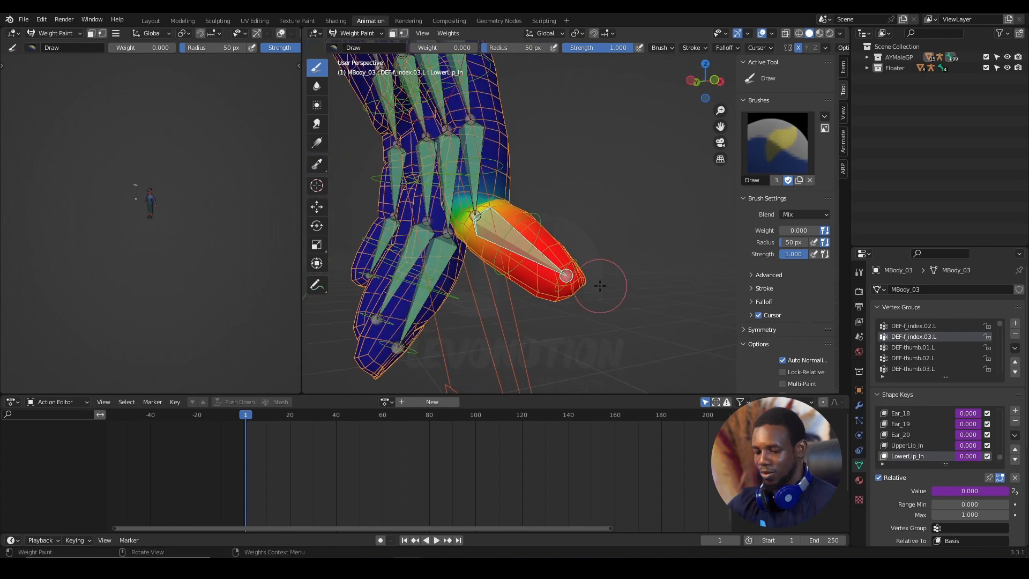
- Rotate the f_index.03.L control to test the corrected fingertip, and undo the rotation to straighten the index finger
ctrl+click(539, 216)
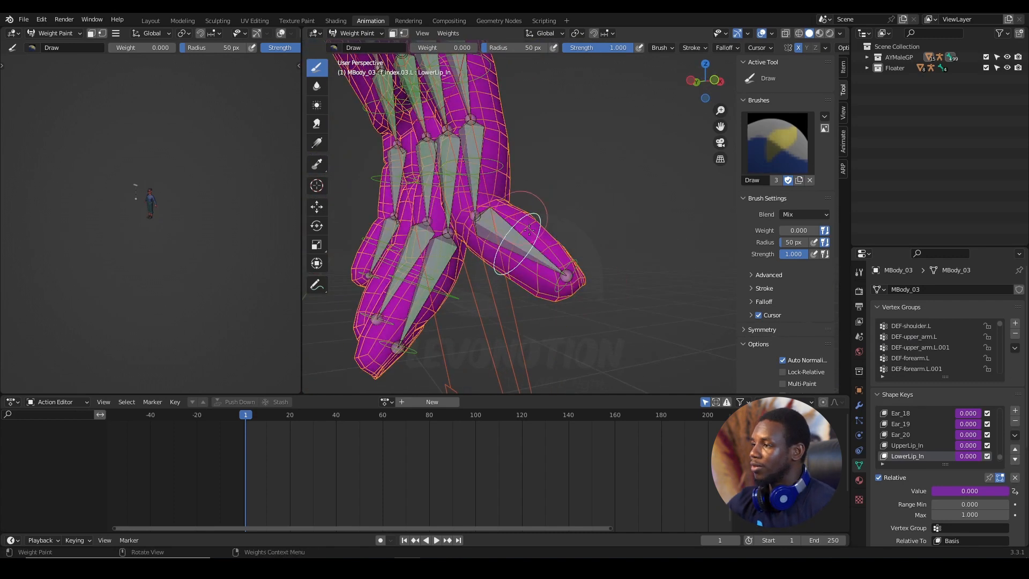
middle_drag(523, 218, 555, 221)
key(r)
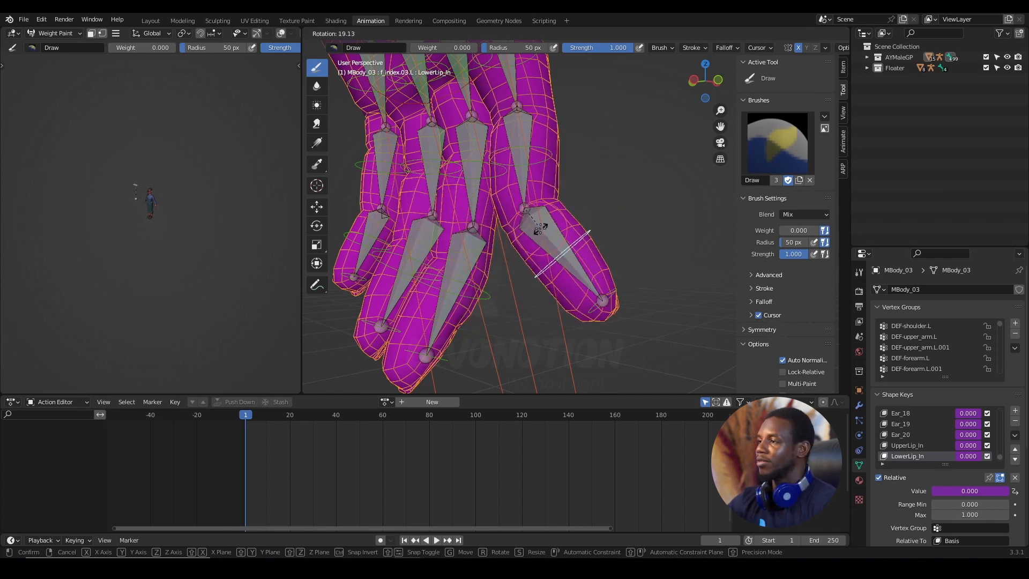
click(545, 227)
scroll(544, 251, down, 2)
middle_drag(550, 260, 586, 264)
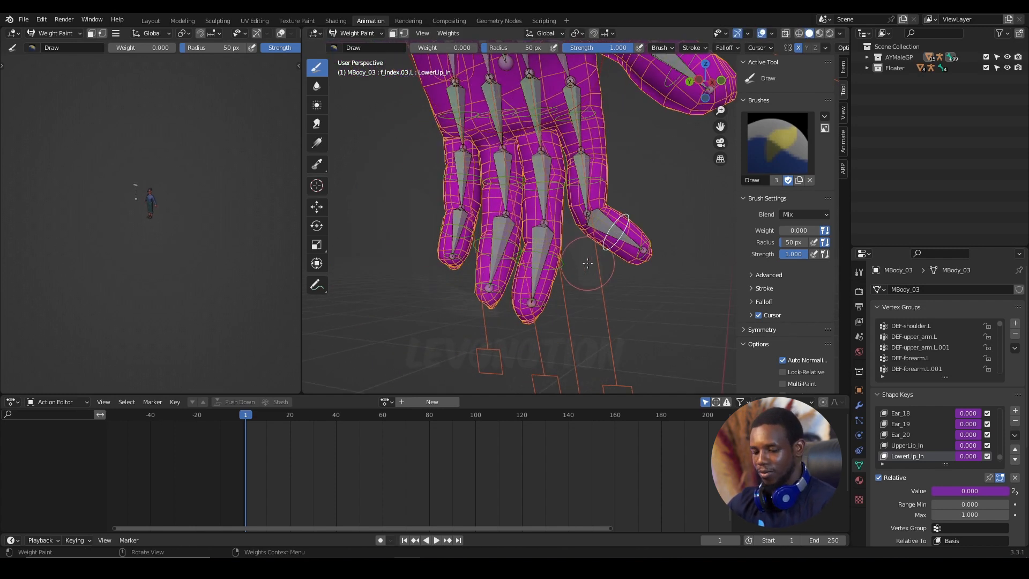
key(ctrl+z)
- Switch to Object Mode, select the AYRig armature and hide its deformation bone layer
click(366, 33)
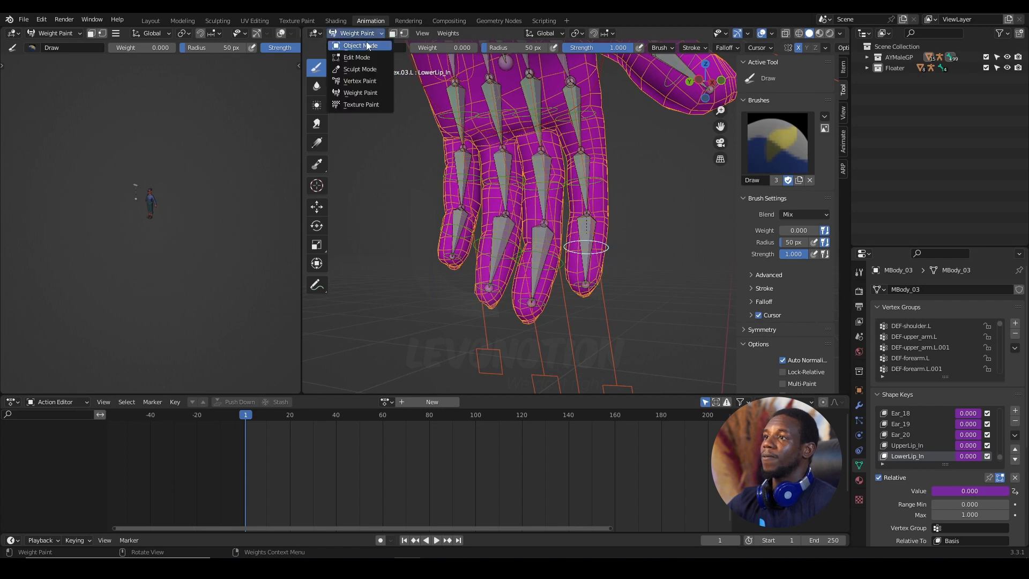
click(369, 47)
click(585, 152)
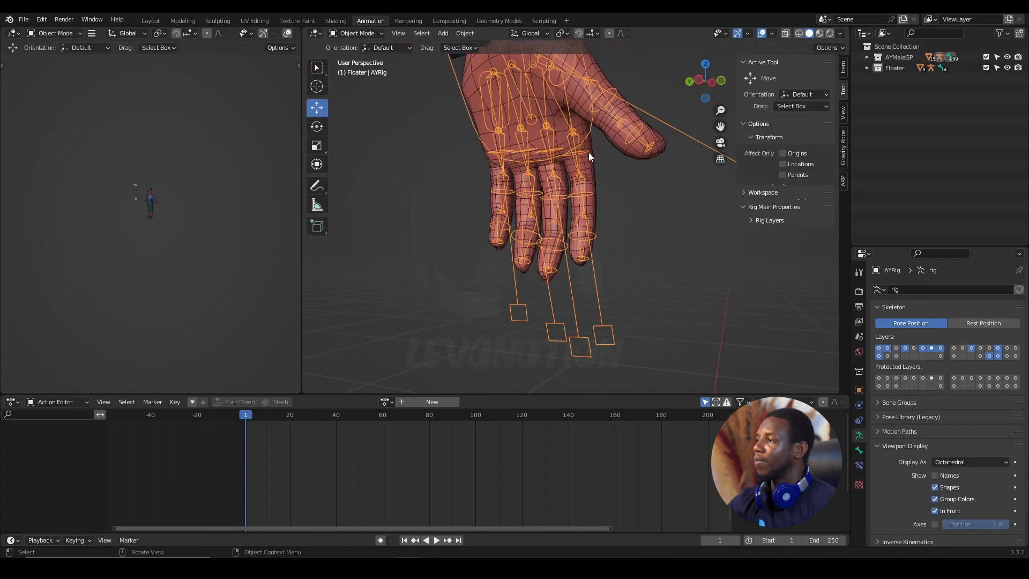
shift+click(998, 356)
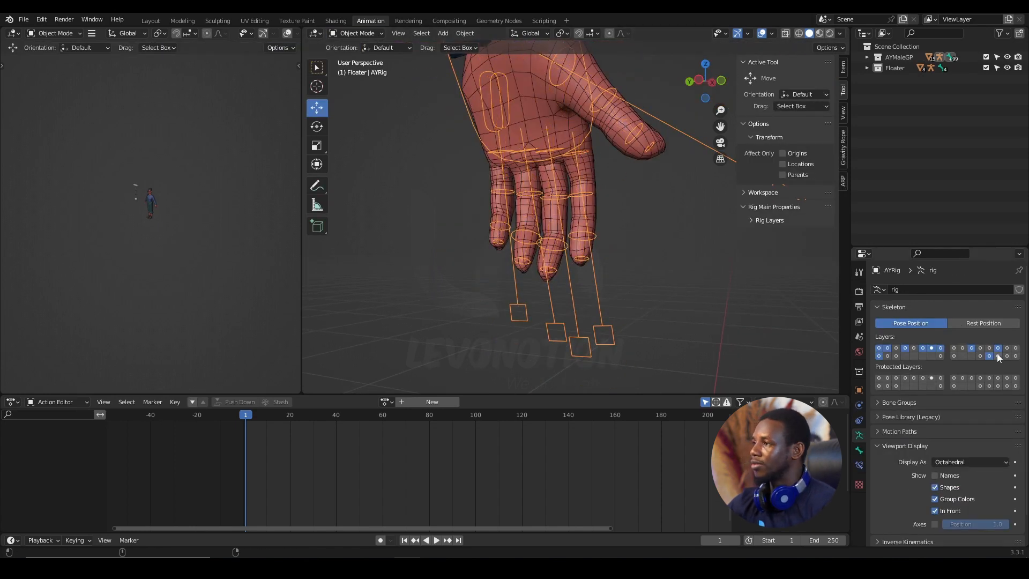
scroll(599, 142, down, 1)
- In Pose Mode, rotate the left index fingertip control f_index.03.L backward and then toward the palm to test the deformation
click(333, 33)
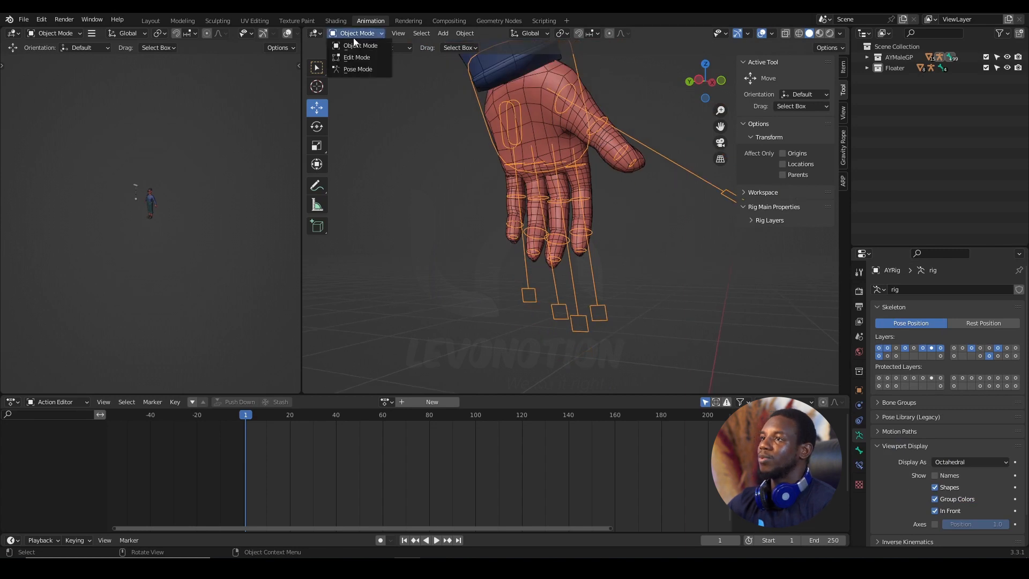
click(362, 68)
middle_drag(610, 233, 629, 236)
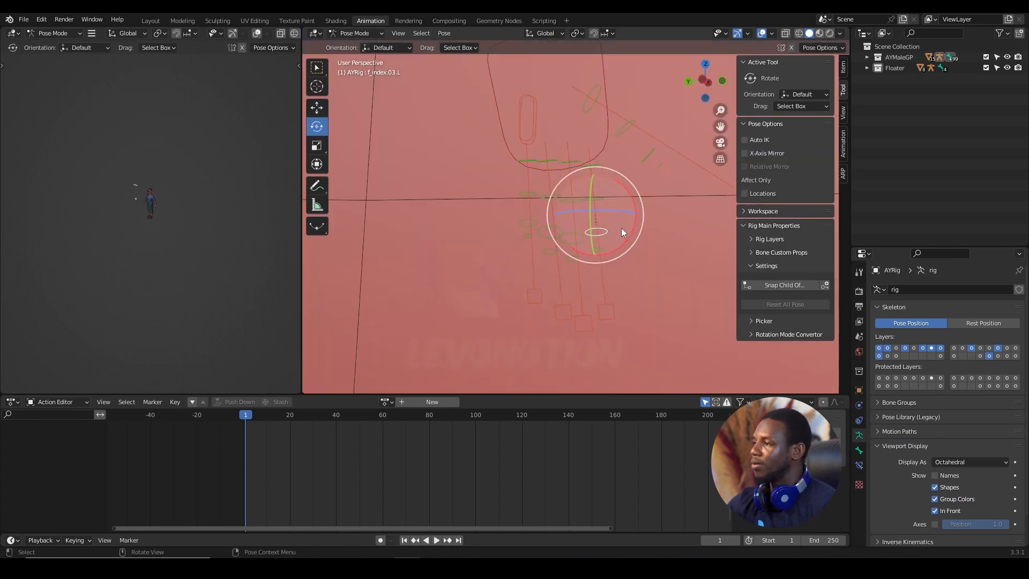
scroll(616, 229, up, 2)
drag(605, 180, 654, 270)
middle_drag(657, 270, 525, 273)
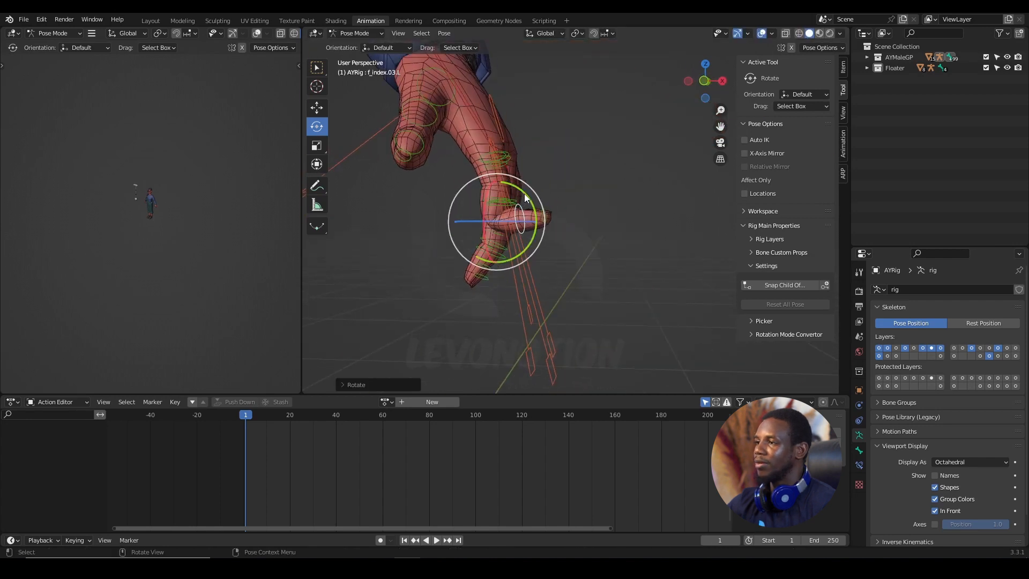
drag(527, 197, 462, 266)
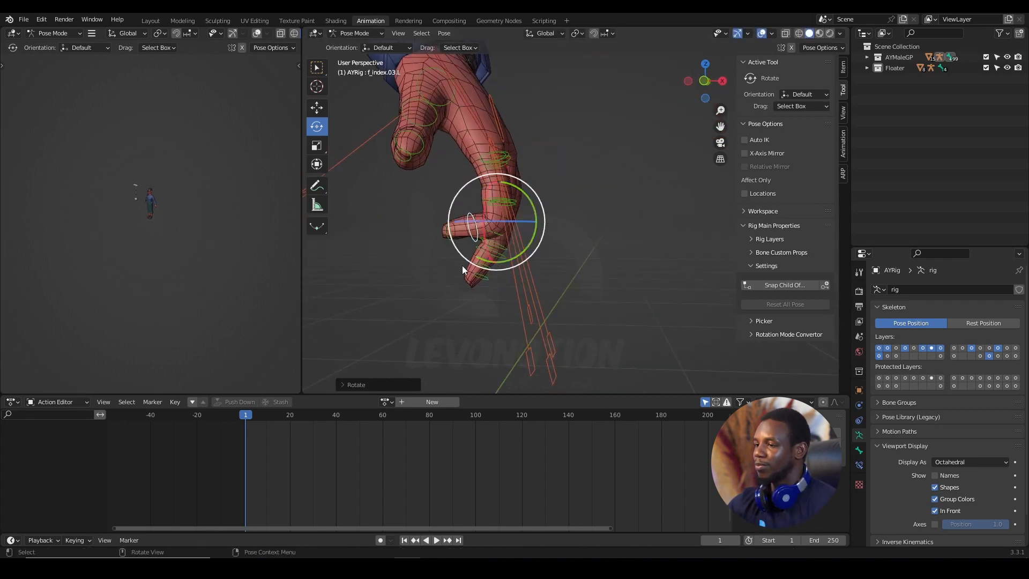
- Bring the whole male character and the Floater model into view together
scroll(472, 271, down, 10)
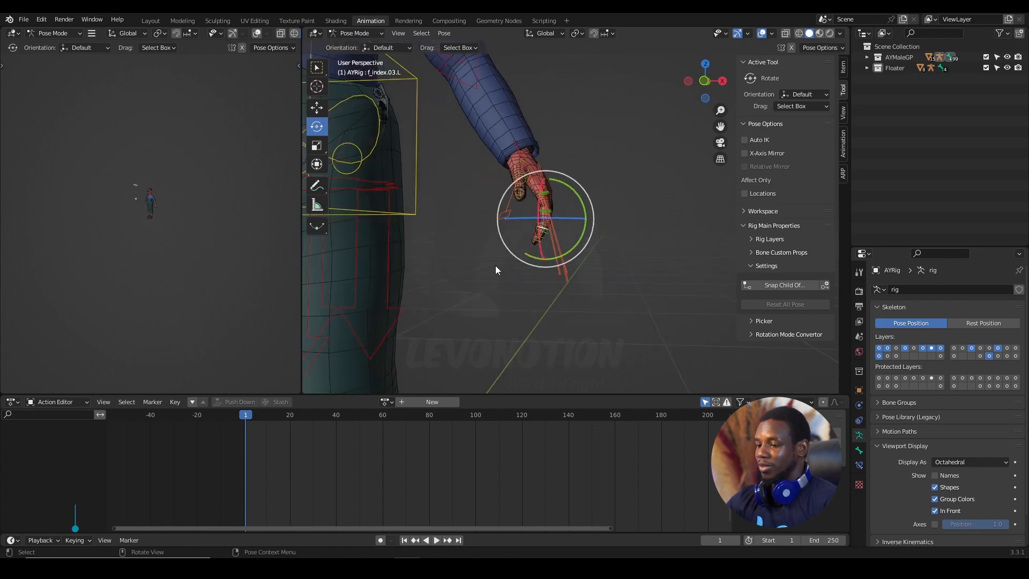
scroll(525, 241, up, 4)
shift+middle_drag(480, 225, 548, 265)
scroll(550, 267, up, 1)
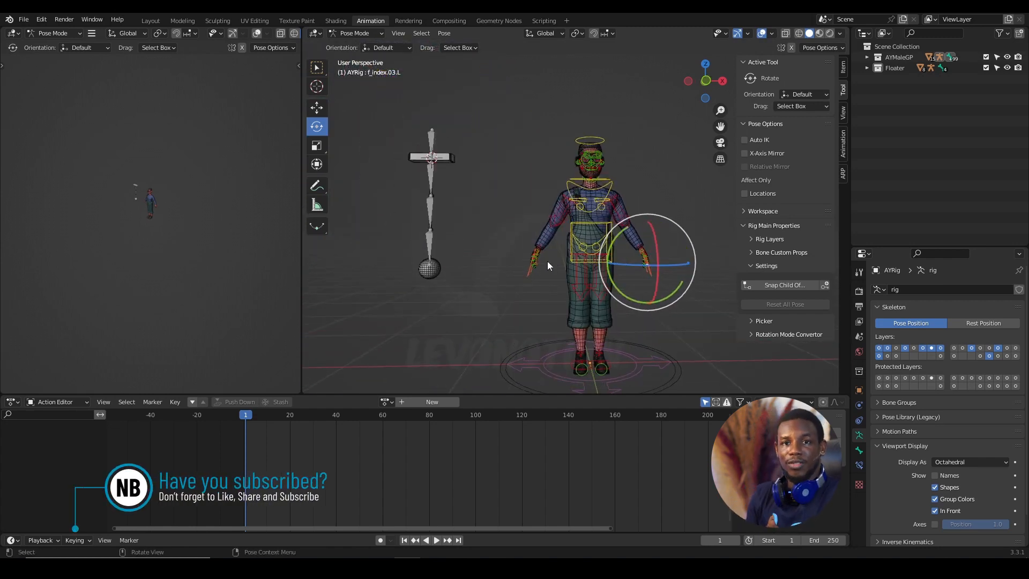